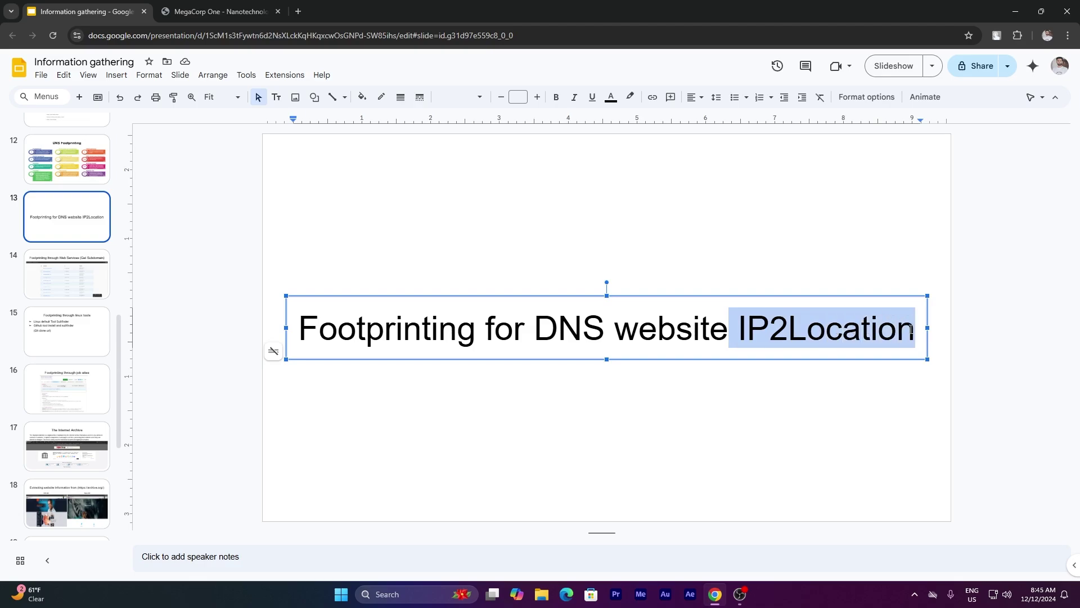
Search Google for "dns lookup" in a new browser tab
{"action": "left_click", "coordinate": [938, 392]}
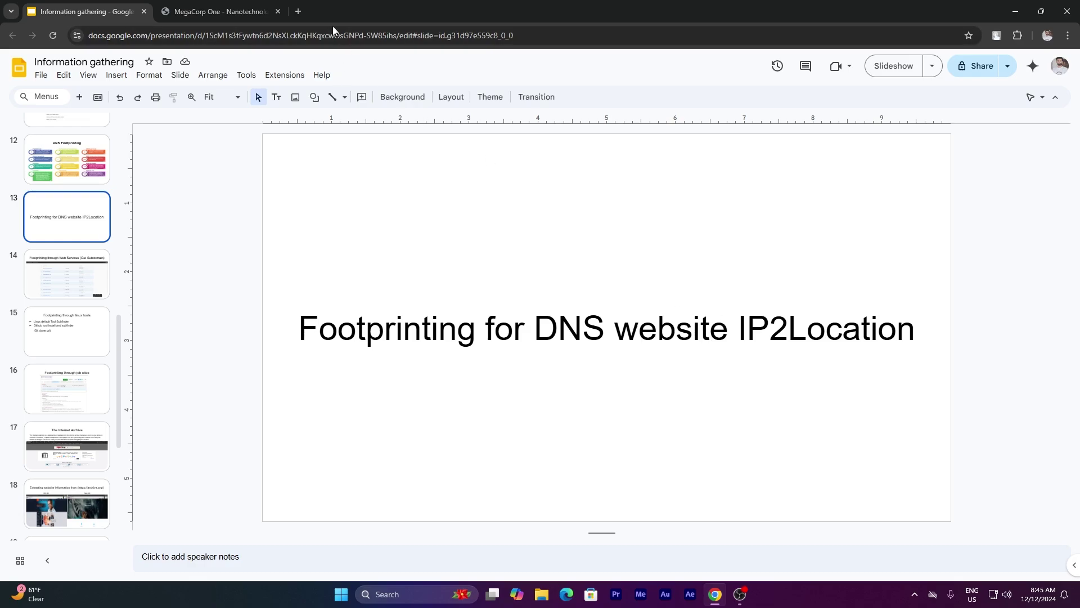
{"action": "left_click", "coordinate": [298, 11]}
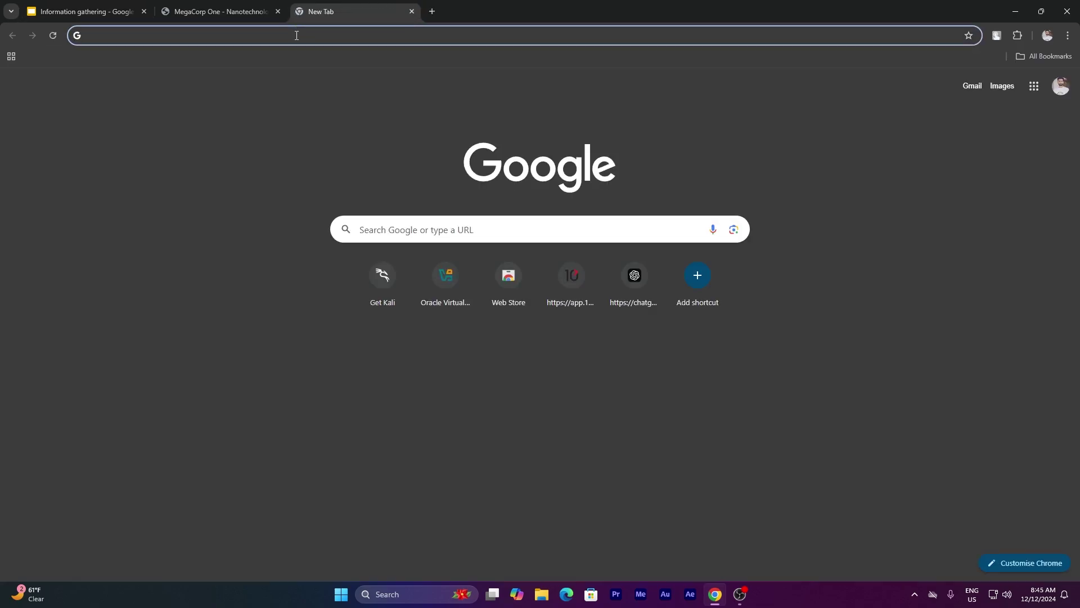
{"action": "left_click", "coordinate": [299, 32]}
{"action": "left_click", "coordinate": [187, 276]}
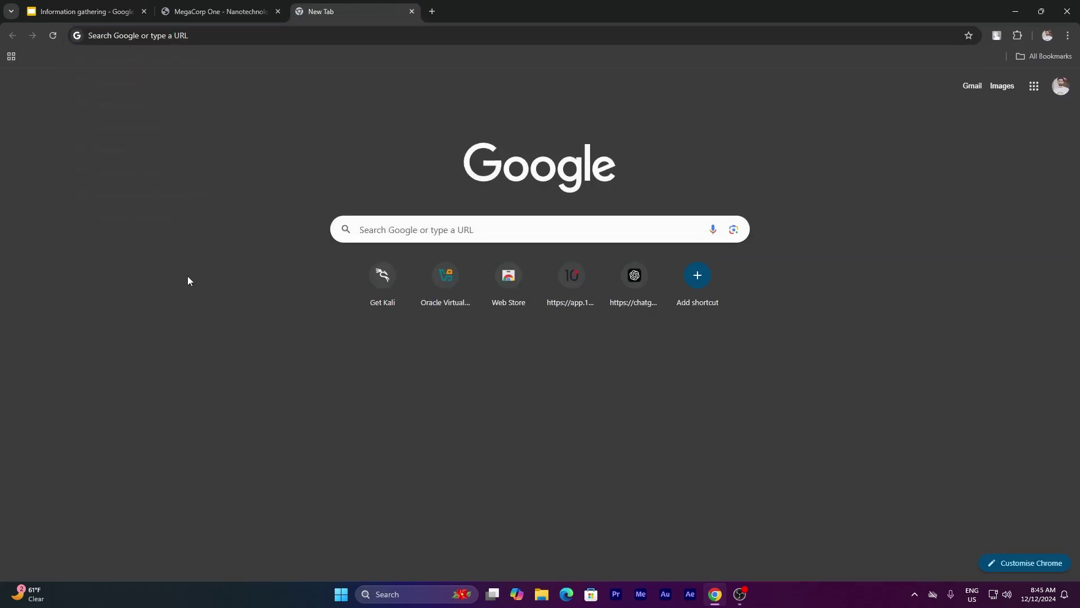
{"action": "left_click", "coordinate": [447, 231]}
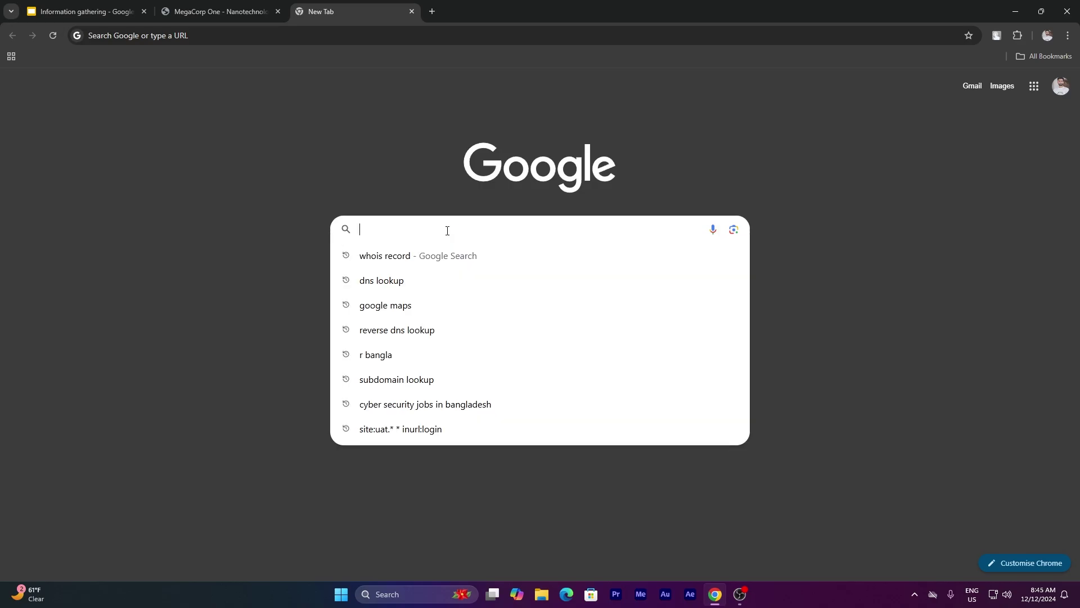
{"action": "type", "text": "dns"}
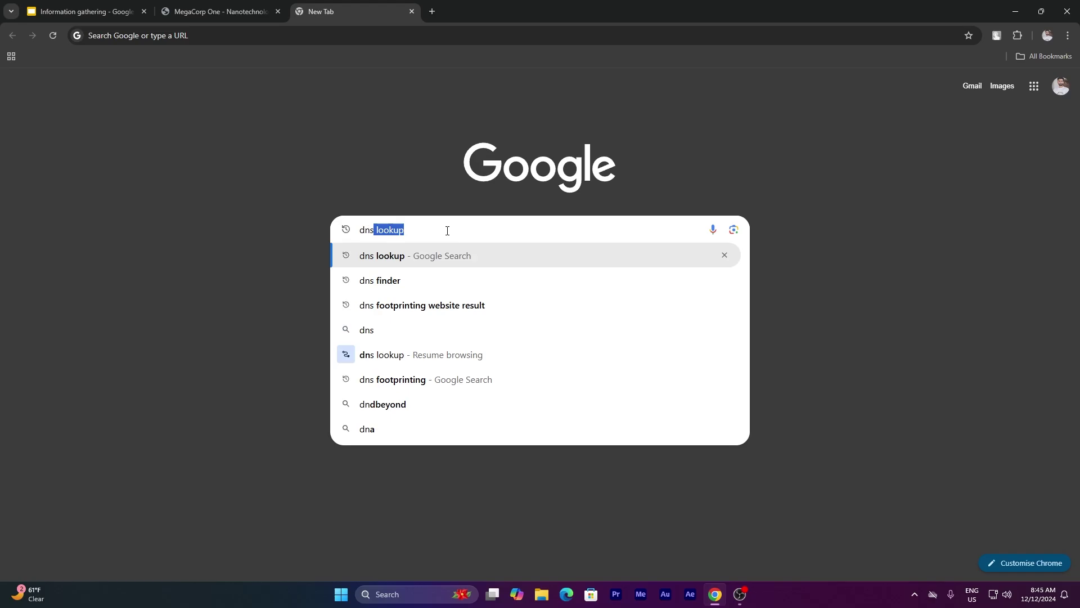
{"action": "type", "text": " lookup"}
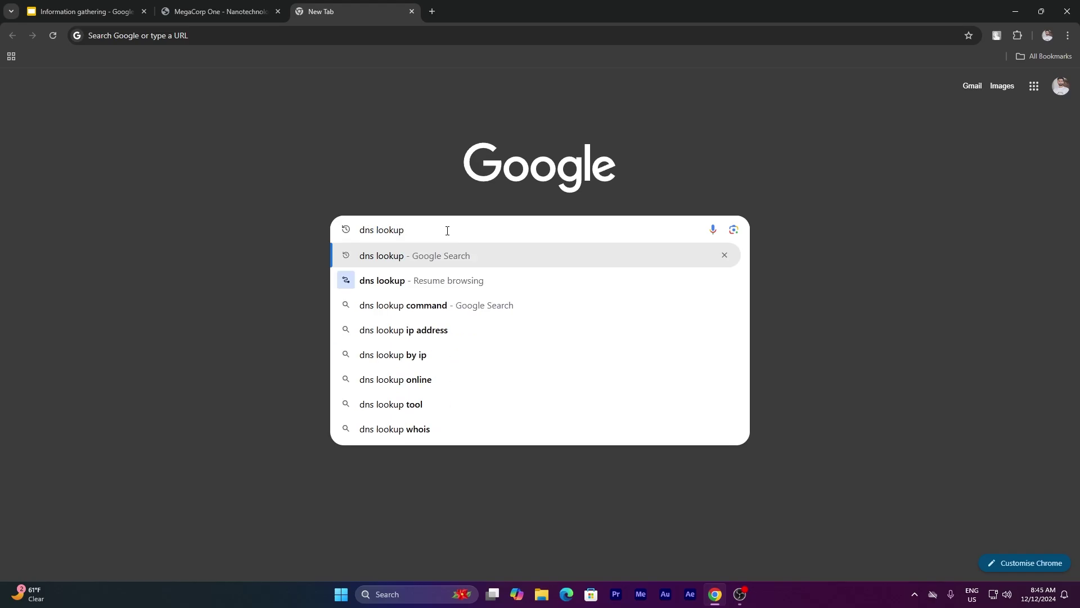
{"action": "key", "text": "Return"}
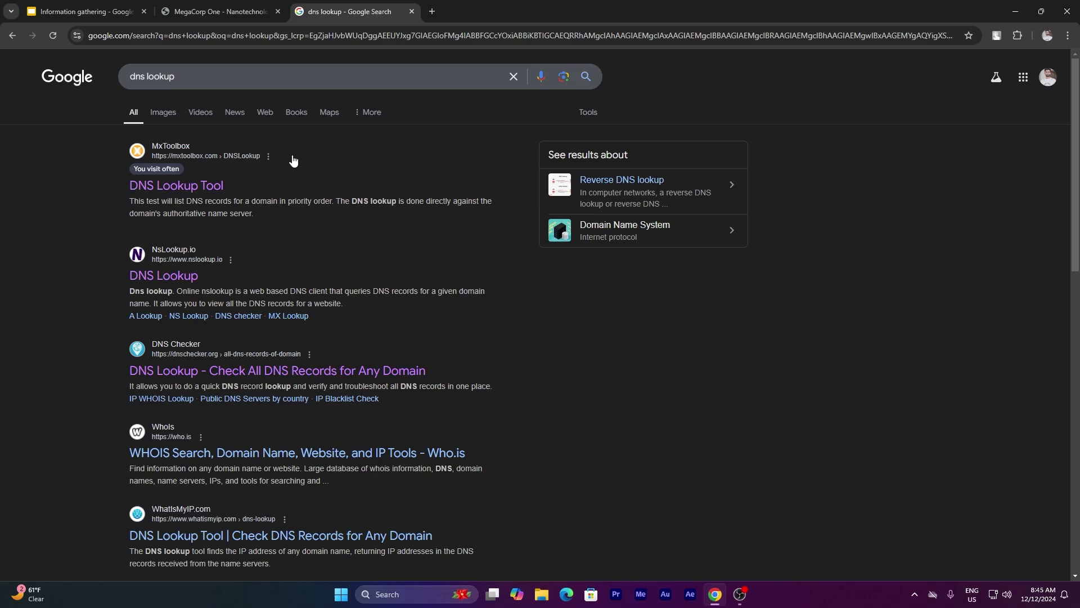
Look through the DNS lookup search results on pages 1, 10 and 5, and return to page 1
{"action": "scroll", "coordinate": [292, 160], "scroll_direction": "down", "scroll_amount": 15}
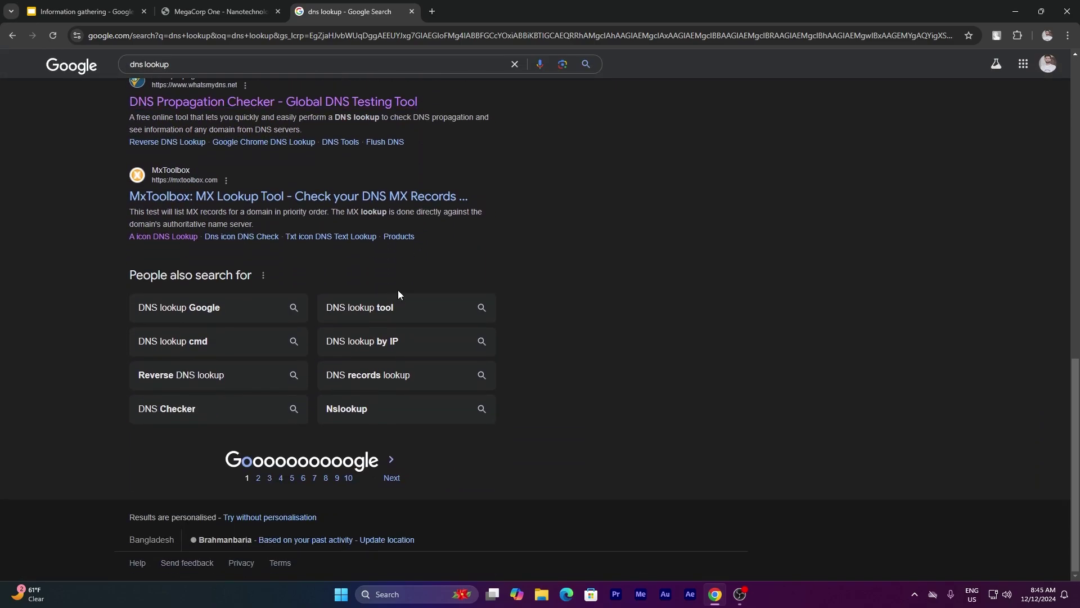
{"action": "left_click", "coordinate": [347, 481]}
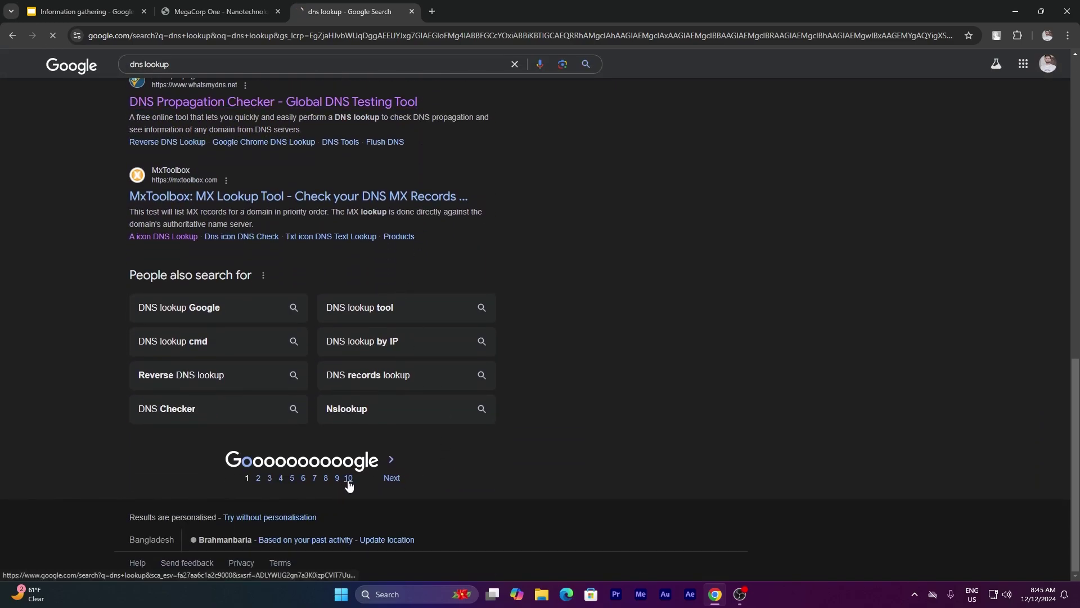
{"action": "scroll", "coordinate": [394, 436], "scroll_direction": "down", "scroll_amount": 12}
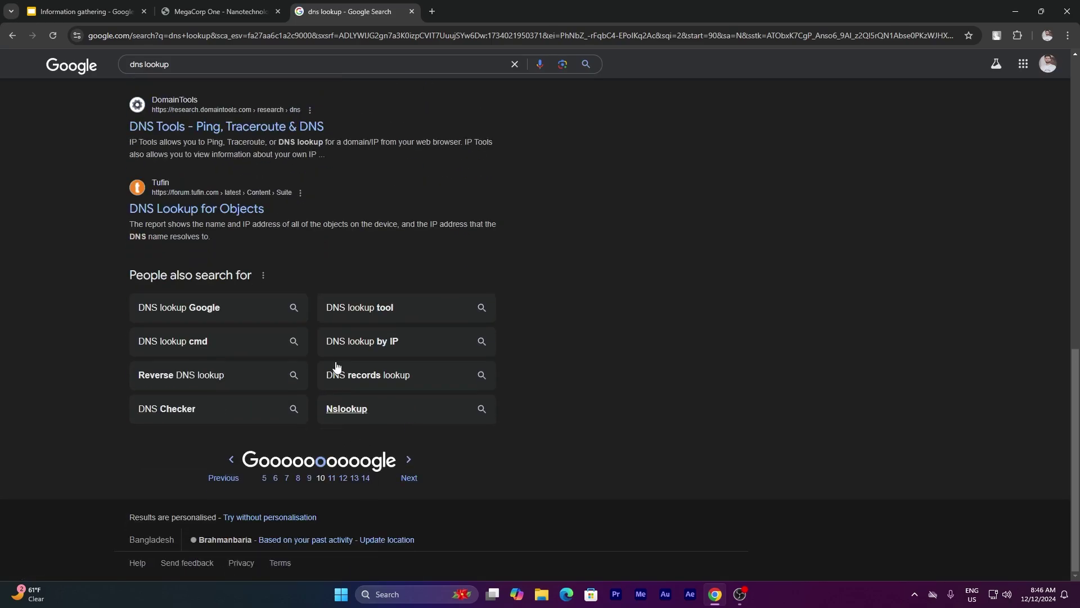
{"action": "scroll", "coordinate": [337, 367], "scroll_direction": "up", "scroll_amount": 6}
{"action": "scroll", "coordinate": [356, 313], "scroll_direction": "down", "scroll_amount": 6}
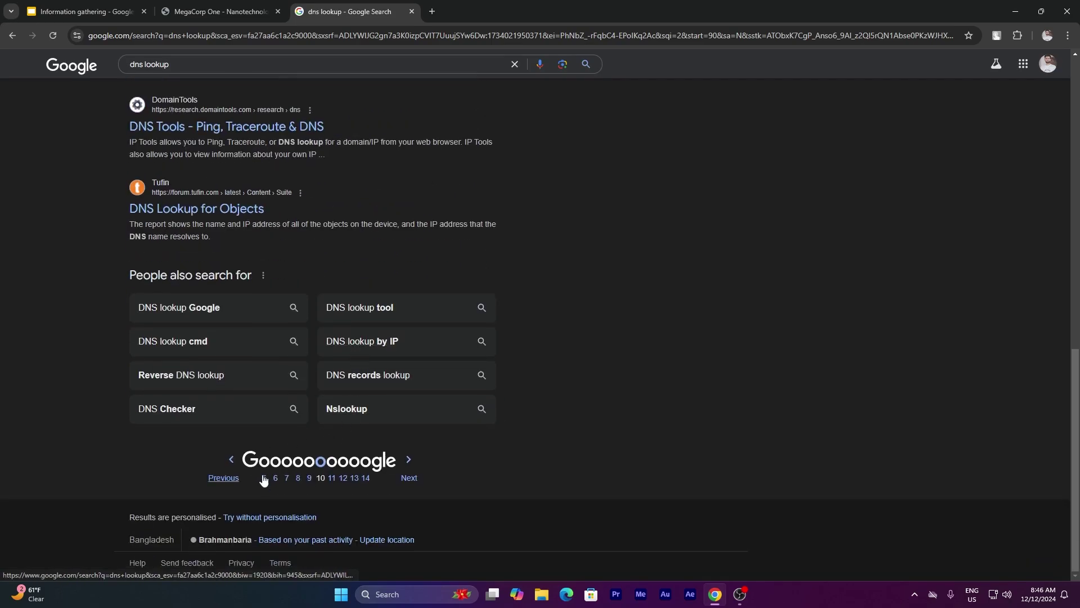
{"action": "left_click", "coordinate": [264, 477]}
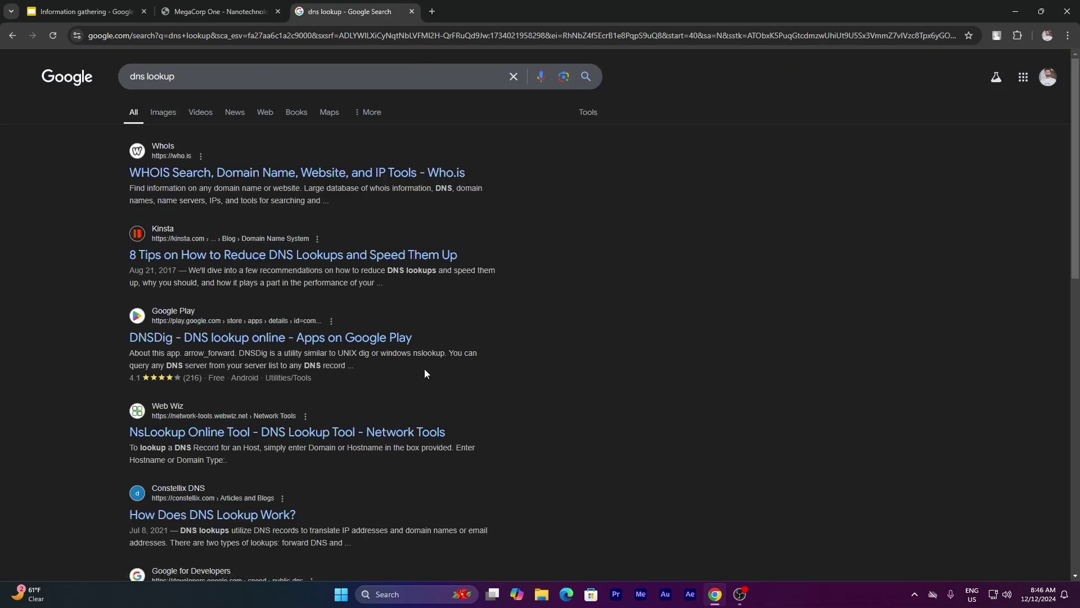
{"action": "scroll", "coordinate": [420, 377], "scroll_direction": "down", "scroll_amount": 13}
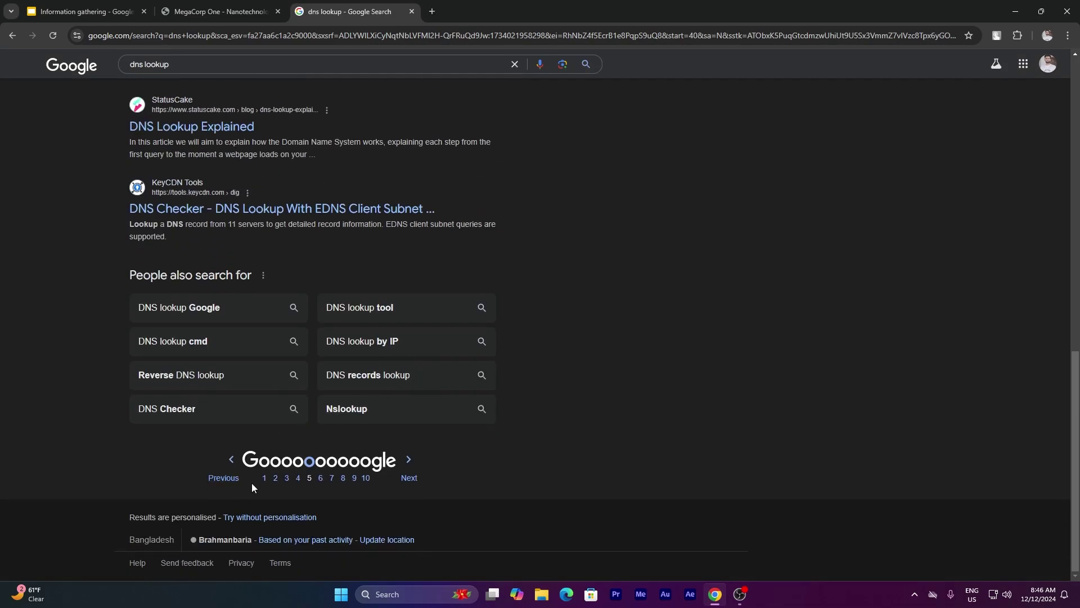
{"action": "left_click", "coordinate": [264, 479]}
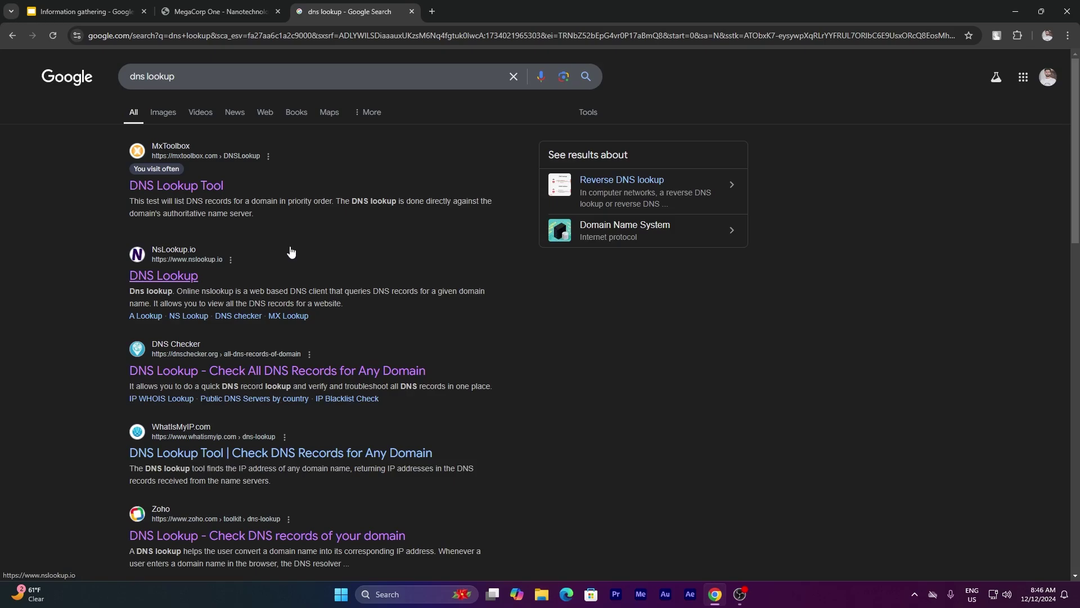
Open the NsLookup.io DNS Lookup site from the search results
{"action": "scroll", "coordinate": [285, 213], "scroll_direction": "down", "scroll_amount": 2}
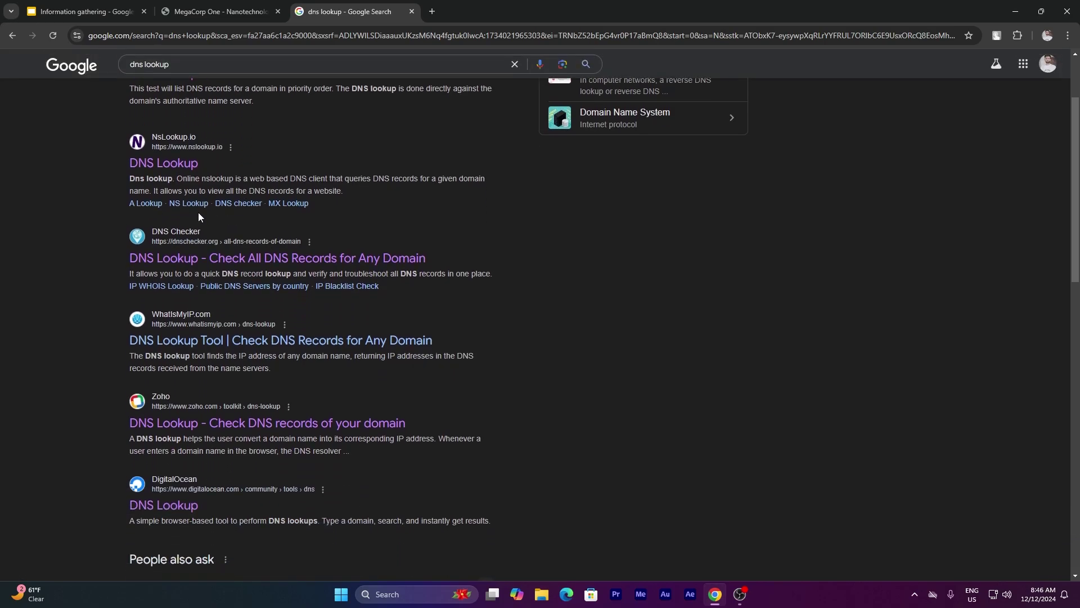
{"action": "scroll", "coordinate": [198, 211], "scroll_direction": "up", "scroll_amount": 1}
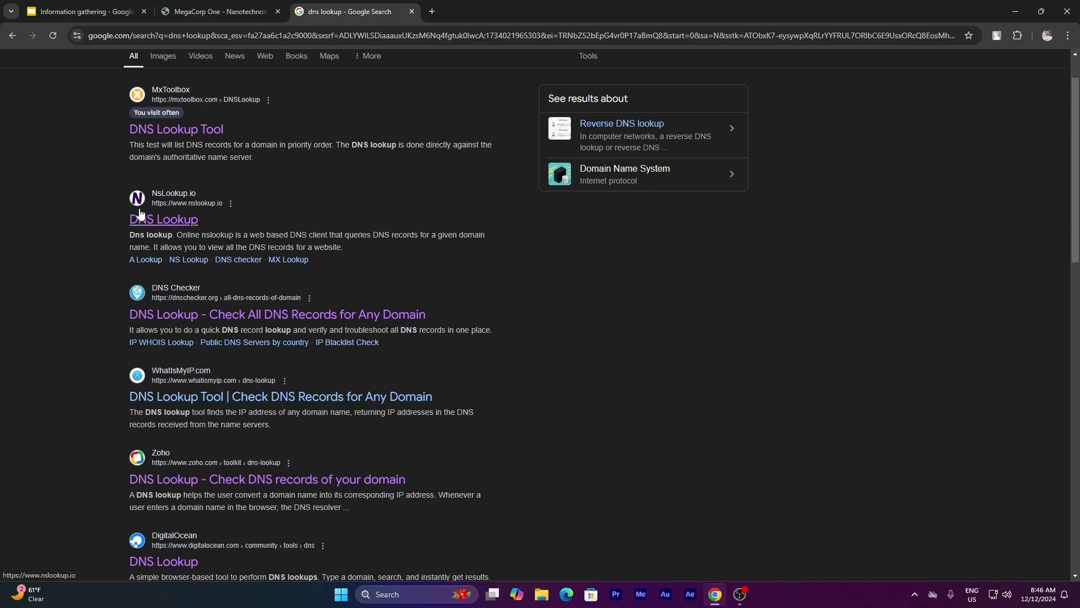
{"action": "left_click", "coordinate": [174, 222]}
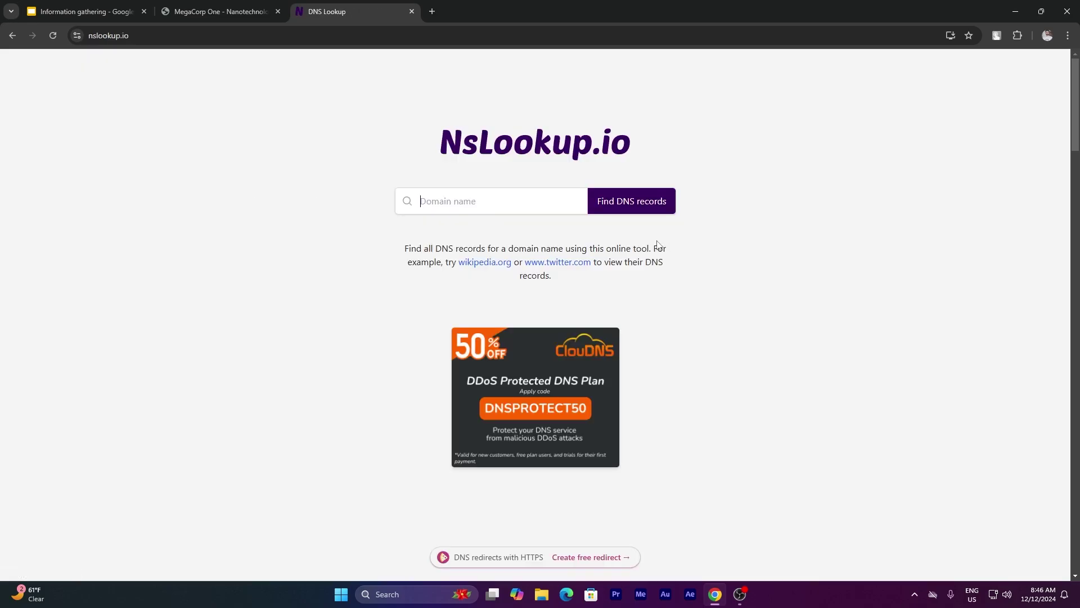
{"action": "left_click", "coordinate": [237, 4]}
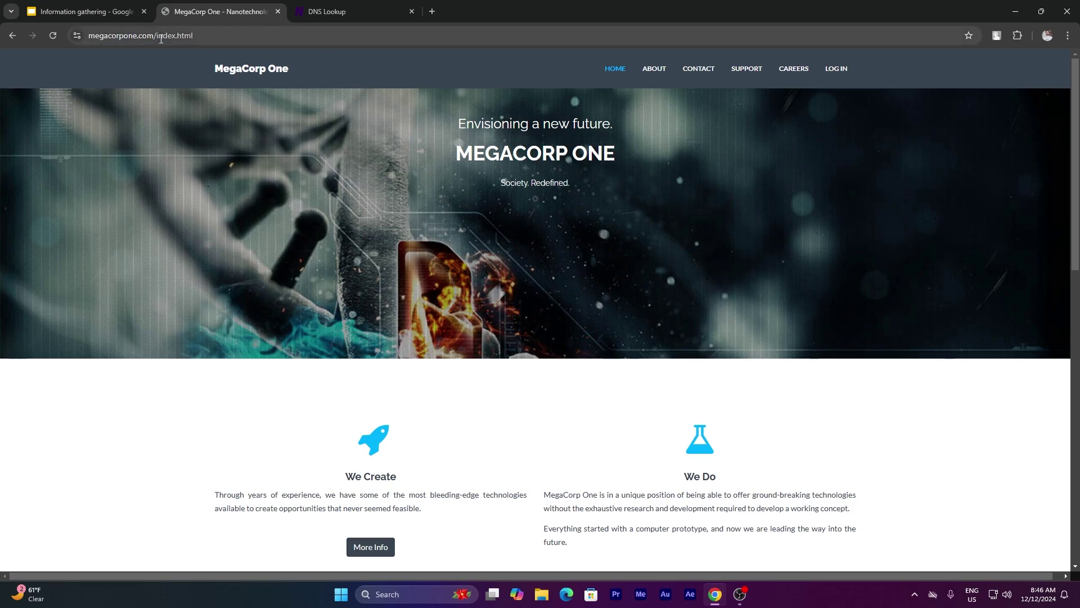
{"action": "double_click", "coordinate": [267, 35]}
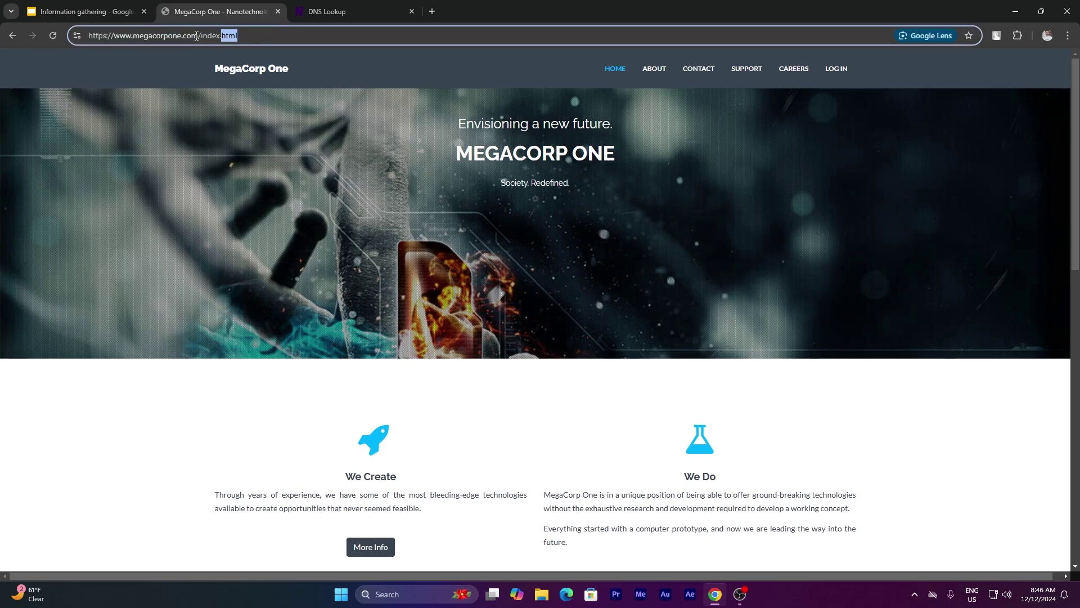
{"action": "left_click_drag", "start_coordinate": [198, 37], "coordinate": [119, 40]}
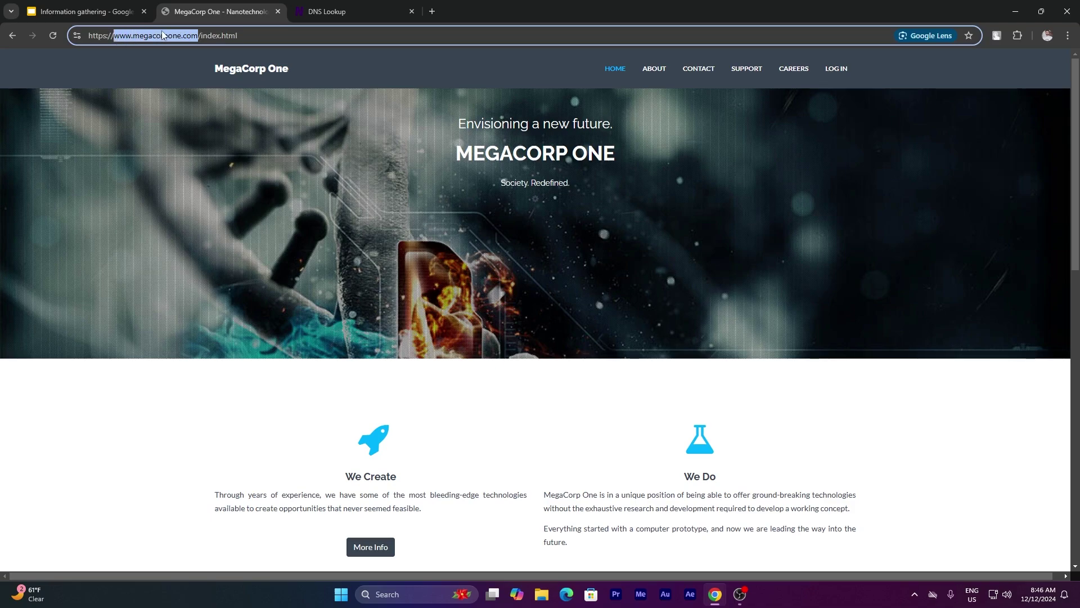
{"action": "left_click", "coordinate": [360, 7]}
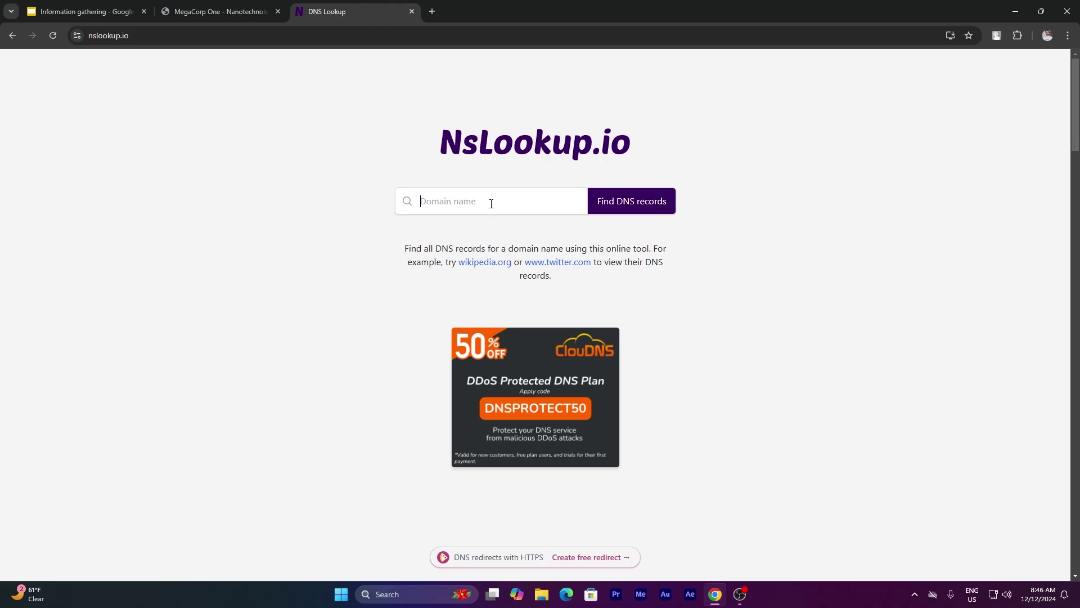
{"action": "type", "text": "www.megacorpone.com"}
{"action": "left_click", "coordinate": [642, 208]}
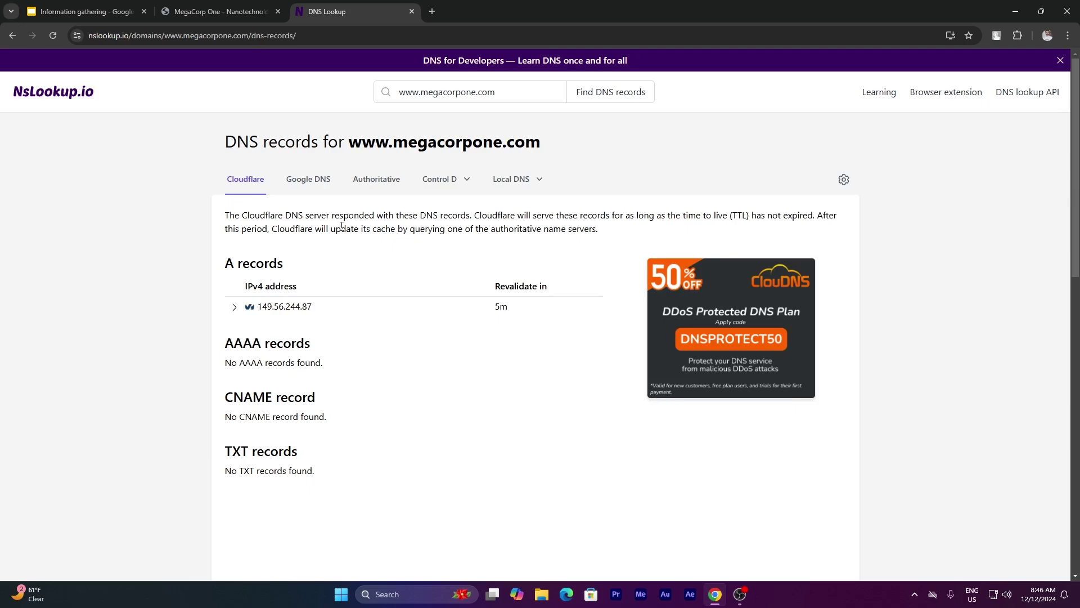
{"action": "left_click", "coordinate": [321, 183]}
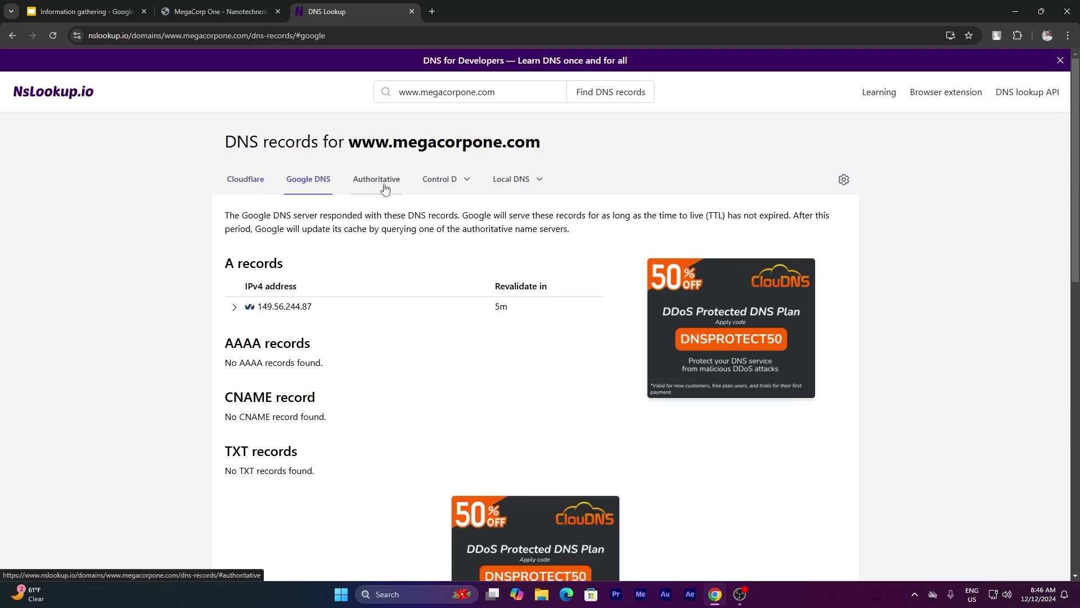
{"action": "mouse_move", "coordinate": [330, 319]}
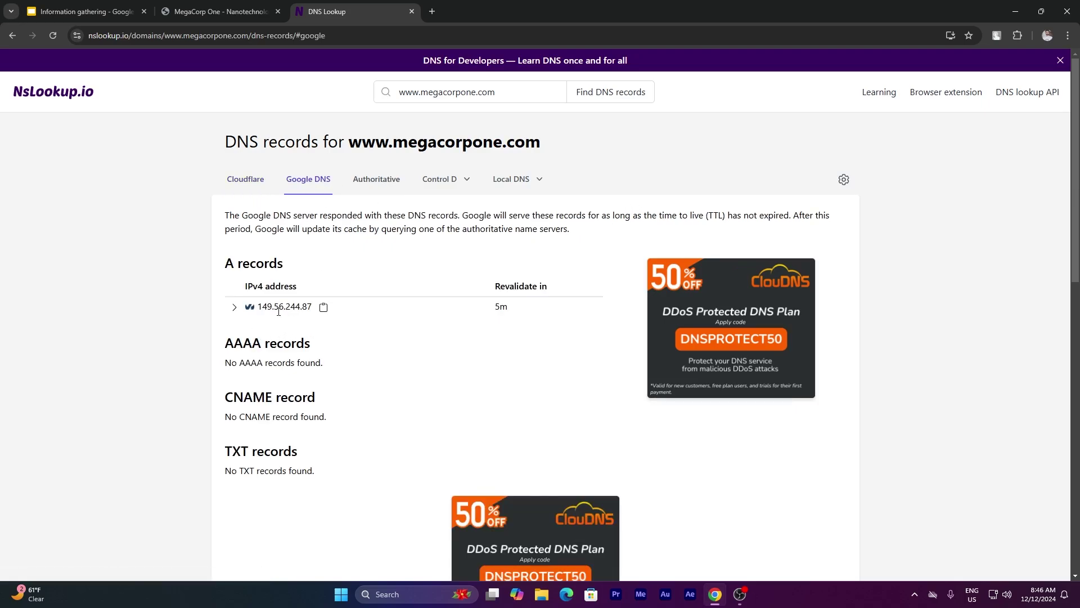
{"action": "left_click", "coordinate": [193, 6]}
{"action": "left_click", "coordinate": [356, 6]}
{"action": "mouse_move", "coordinate": [382, 320]}
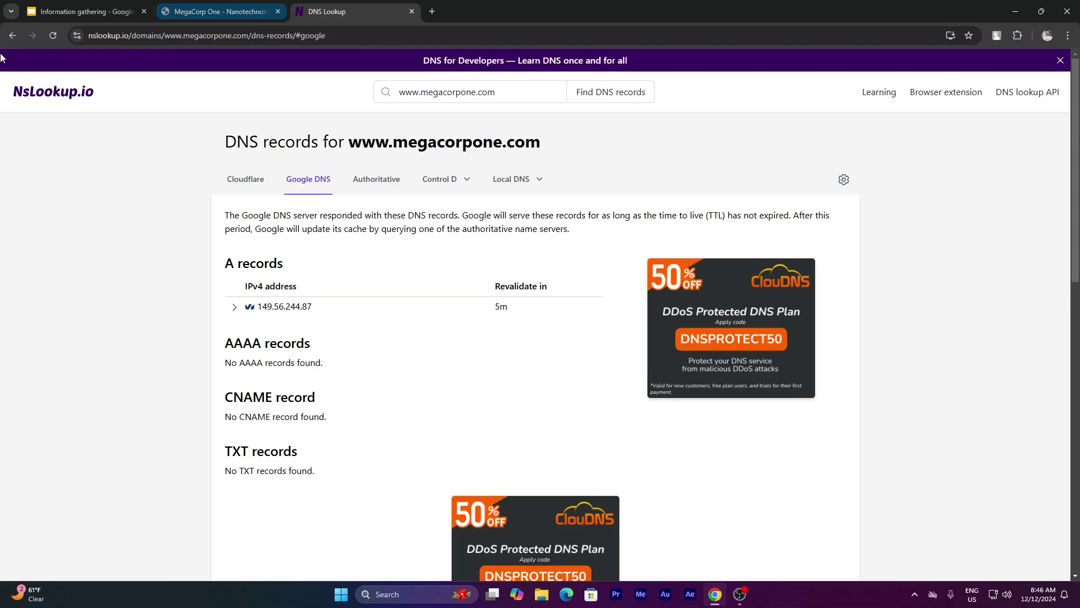
Return to the Google results and open the DNS Checker all-records lookup page in a new tab
{"action": "left_click", "coordinate": [12, 35]}
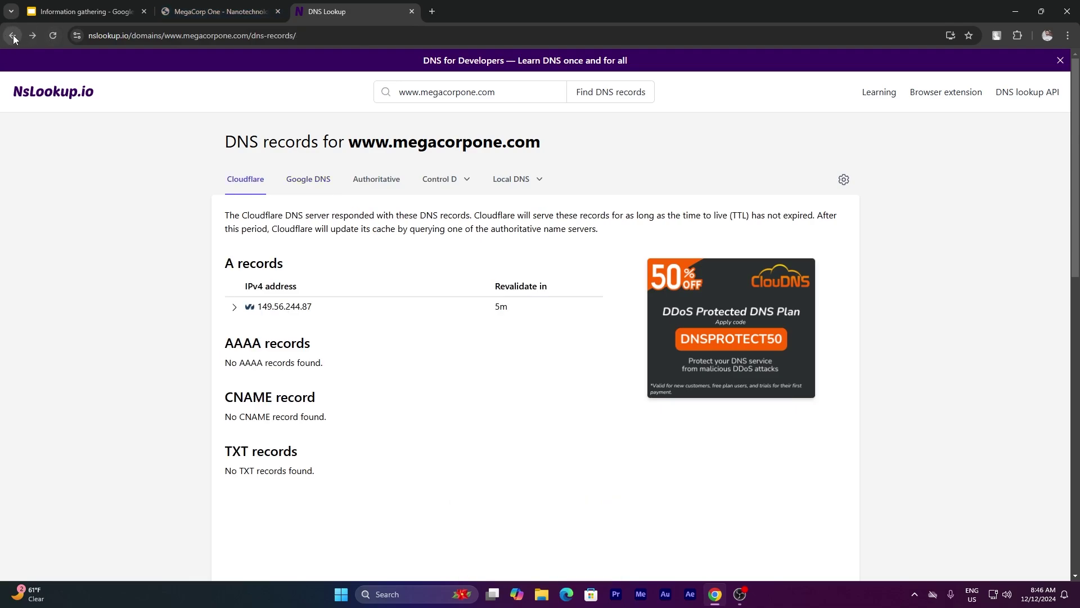
{"action": "left_click", "coordinate": [13, 35]}
{"action": "left_click", "coordinate": [12, 36]}
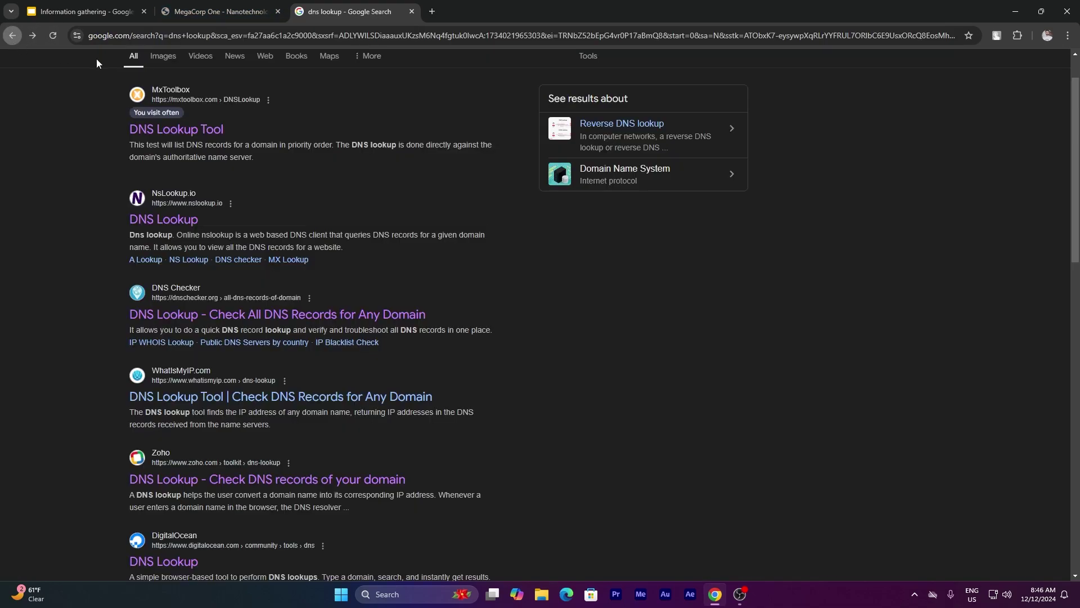
{"action": "scroll", "coordinate": [163, 228], "scroll_direction": "down", "scroll_amount": 2}
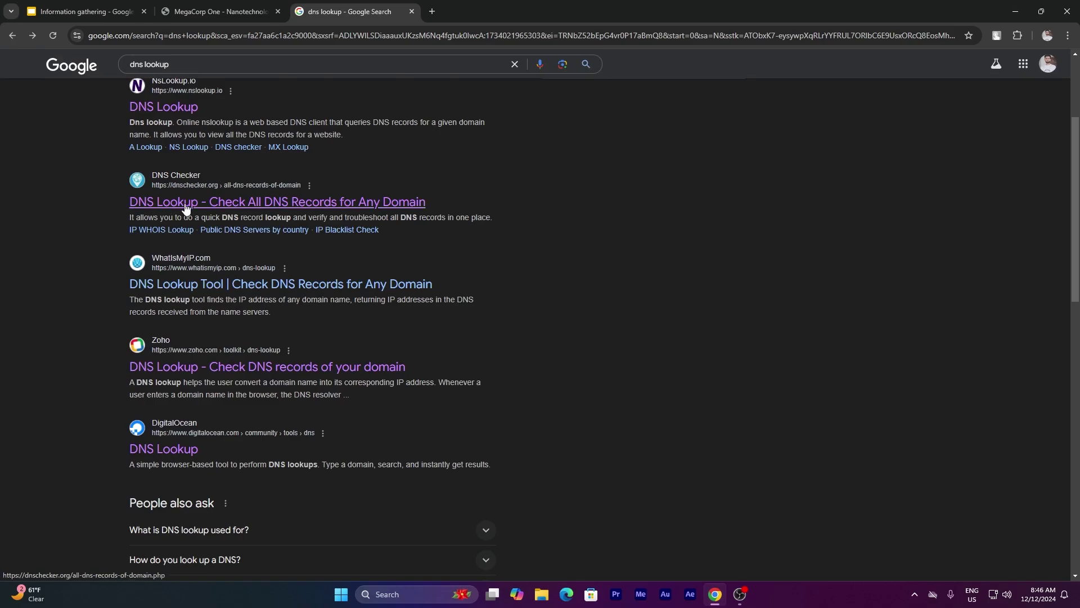
{"action": "right_click", "coordinate": [186, 207]}
{"action": "left_click", "coordinate": [216, 215]}
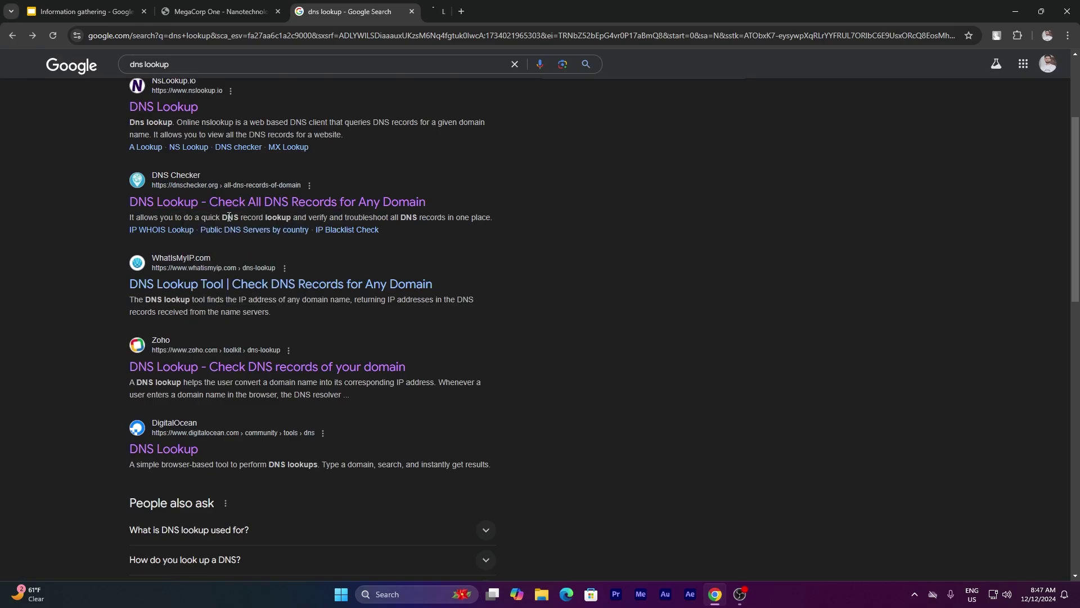
{"action": "left_click", "coordinate": [491, 5]}
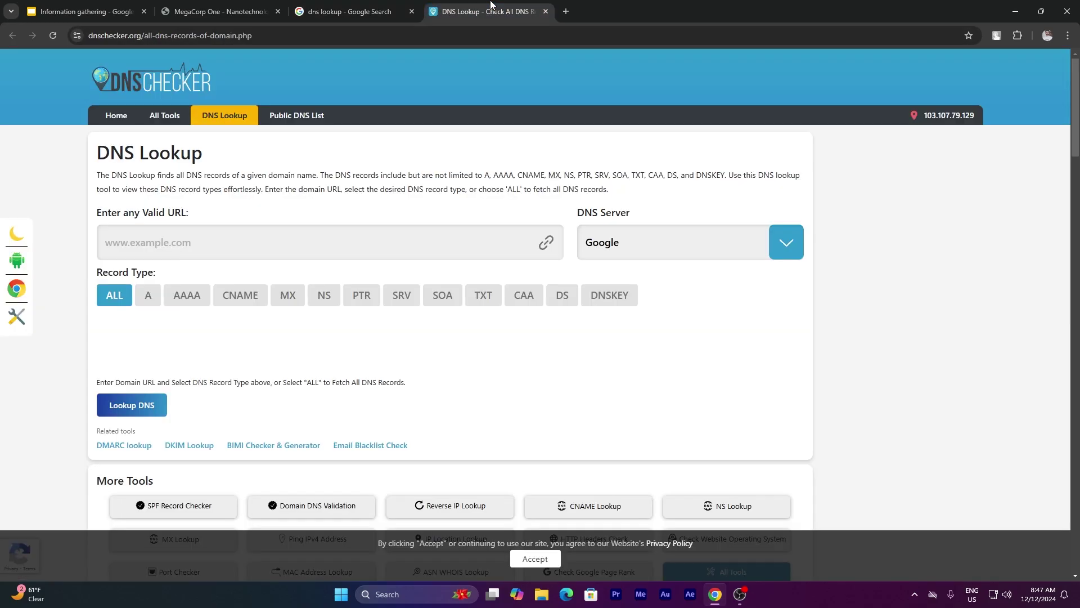
{"action": "left_click", "coordinate": [189, 240]}
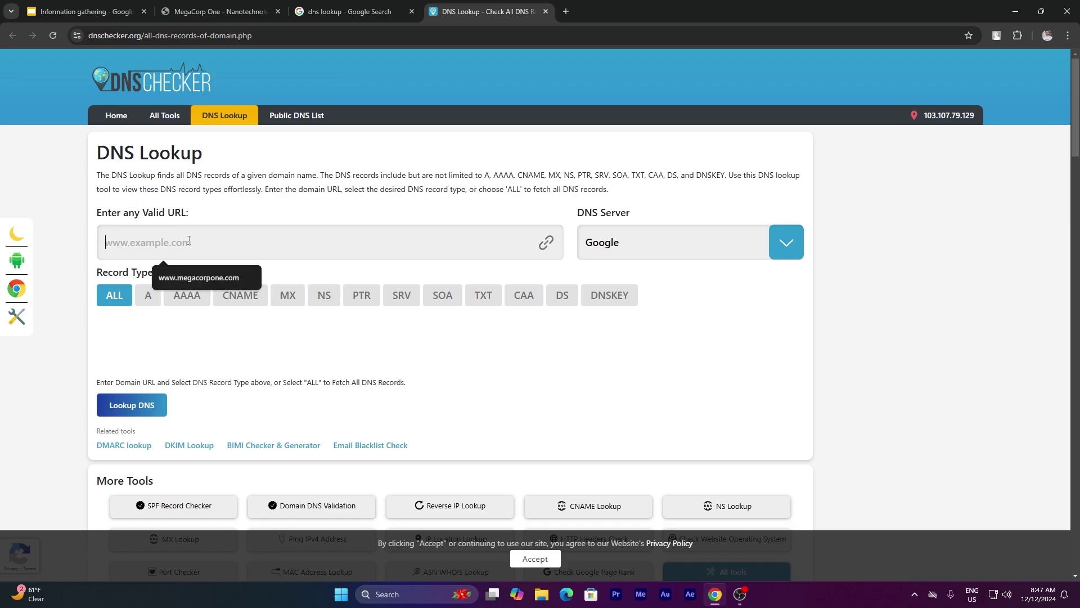
{"action": "left_click", "coordinate": [190, 281]}
{"action": "key", "text": "ctrl+a"}
{"action": "key", "text": "ctrl+c"}
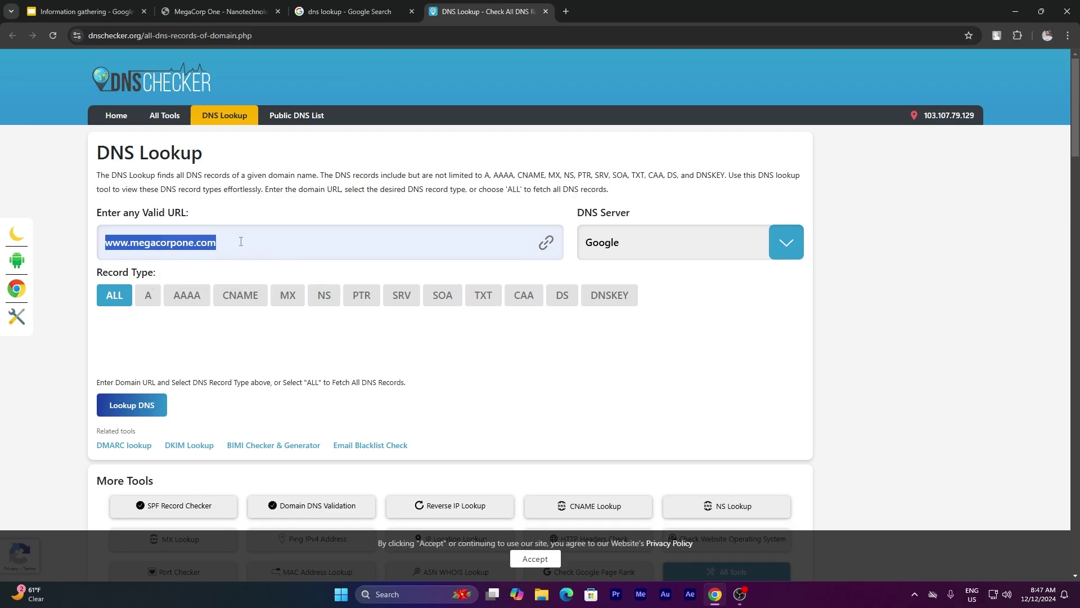
{"action": "key", "text": "BackSpace"}
{"action": "key", "text": "ctrl+v"}
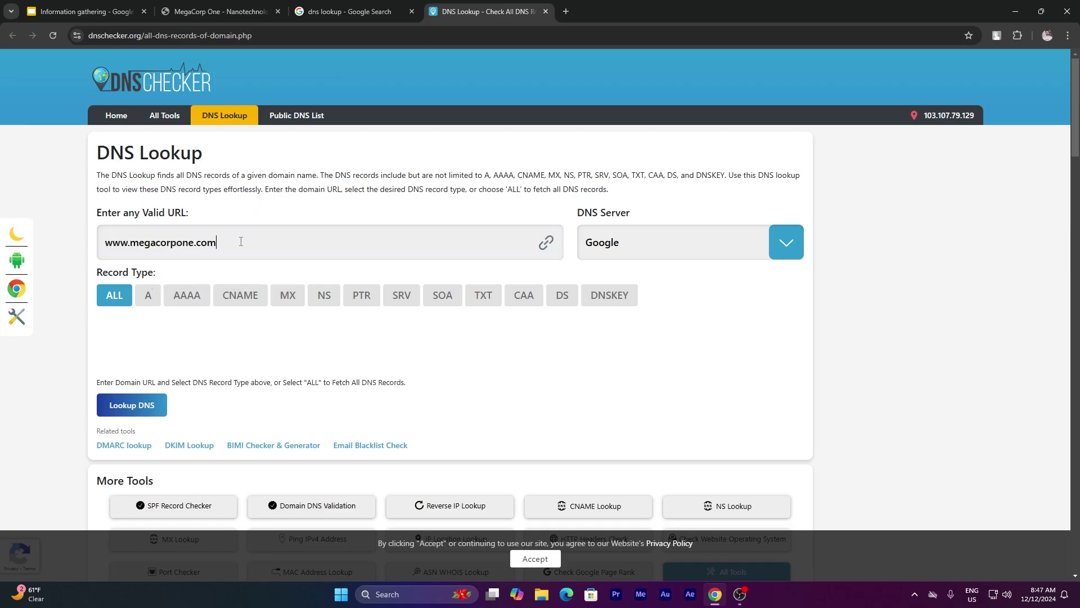
{"action": "scroll", "coordinate": [463, 376], "scroll_direction": "down", "scroll_amount": 1}
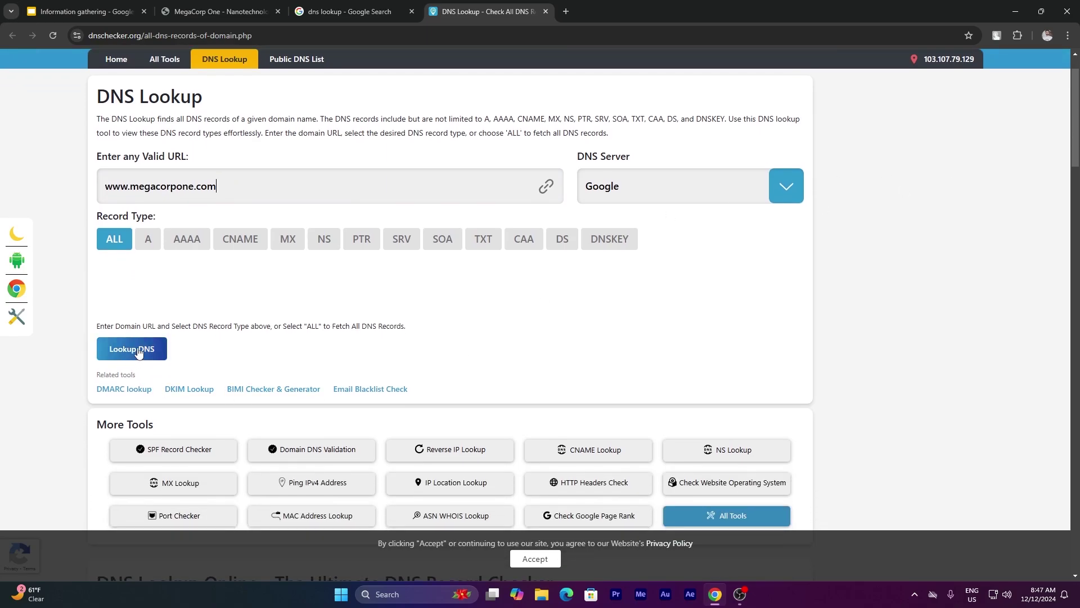
{"action": "left_click", "coordinate": [139, 350]}
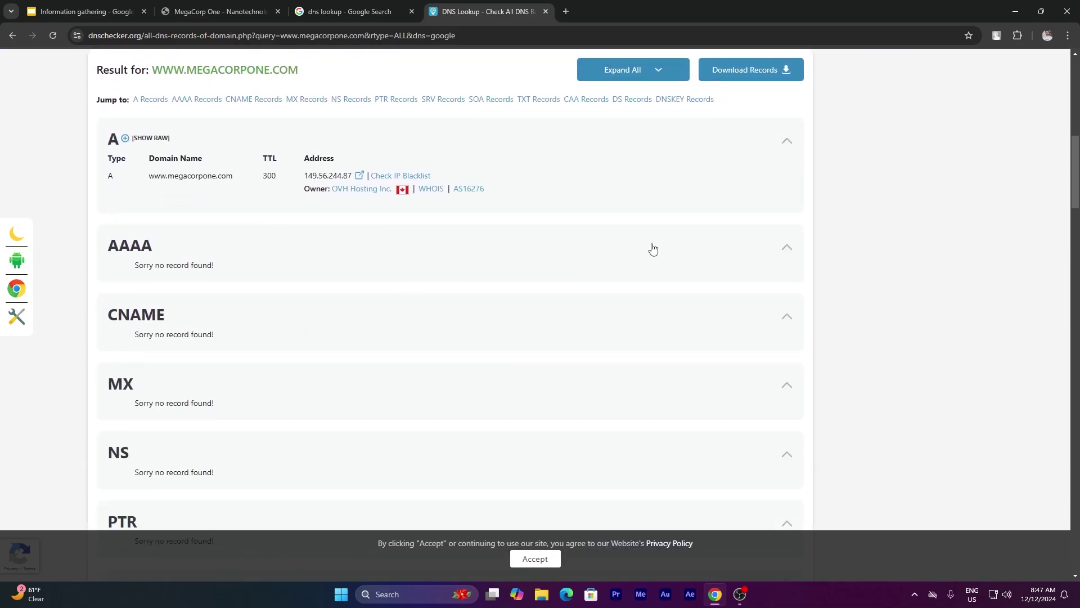
{"action": "scroll", "coordinate": [398, 257], "scroll_direction": "down", "scroll_amount": 2}
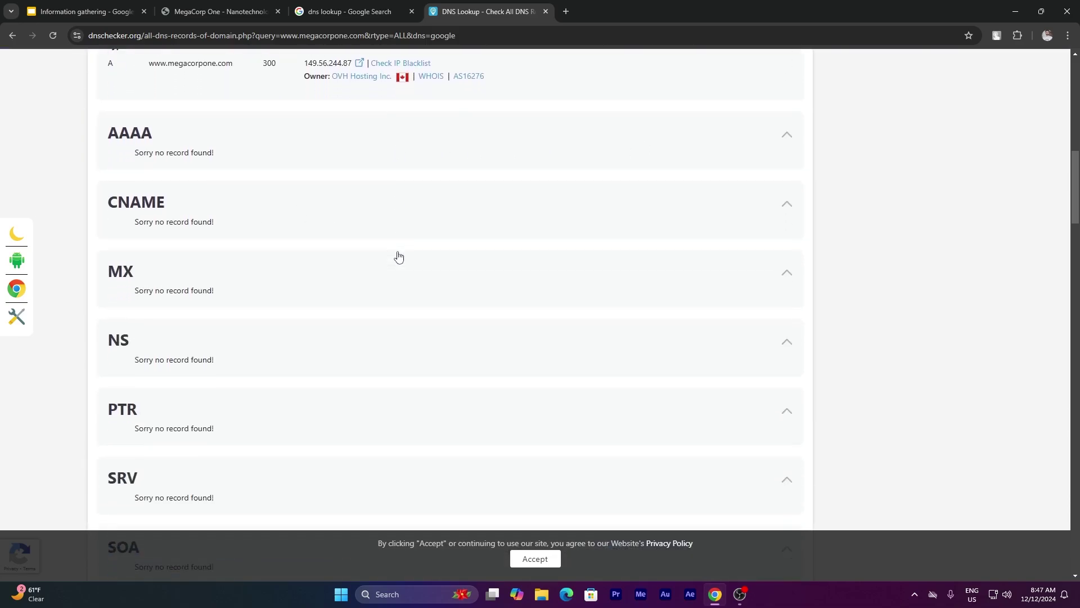
{"action": "scroll", "coordinate": [398, 257], "scroll_direction": "down", "scroll_amount": 3}
{"action": "scroll", "coordinate": [411, 373], "scroll_direction": "down", "scroll_amount": 3}
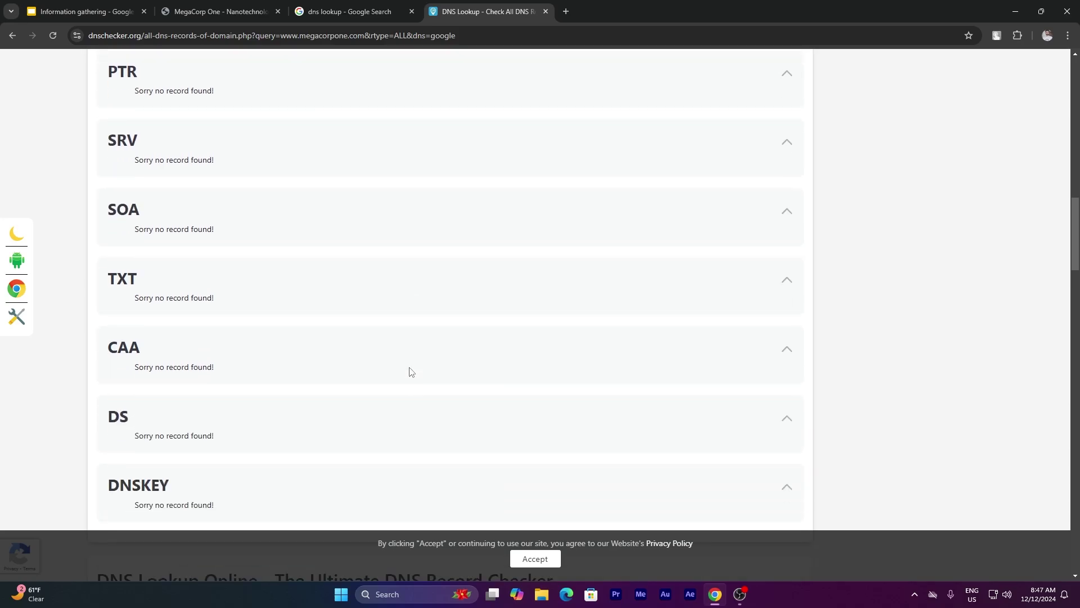
{"action": "scroll", "coordinate": [410, 369], "scroll_direction": "up", "scroll_amount": 5}
{"action": "scroll", "coordinate": [215, 301], "scroll_direction": "up", "scroll_amount": 3}
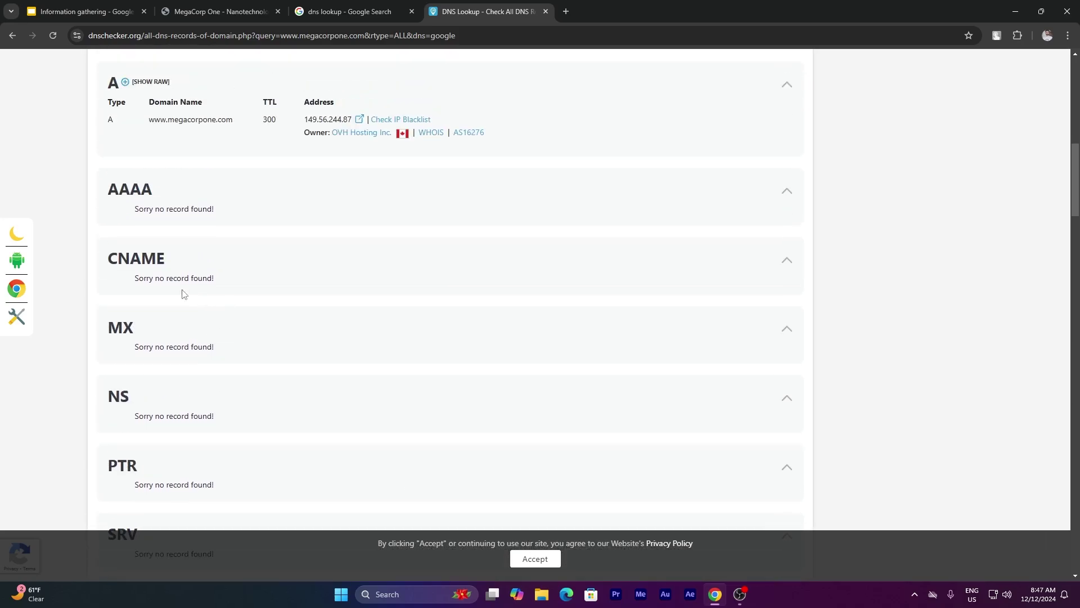
{"action": "scroll", "coordinate": [183, 239], "scroll_direction": "up", "scroll_amount": 2}
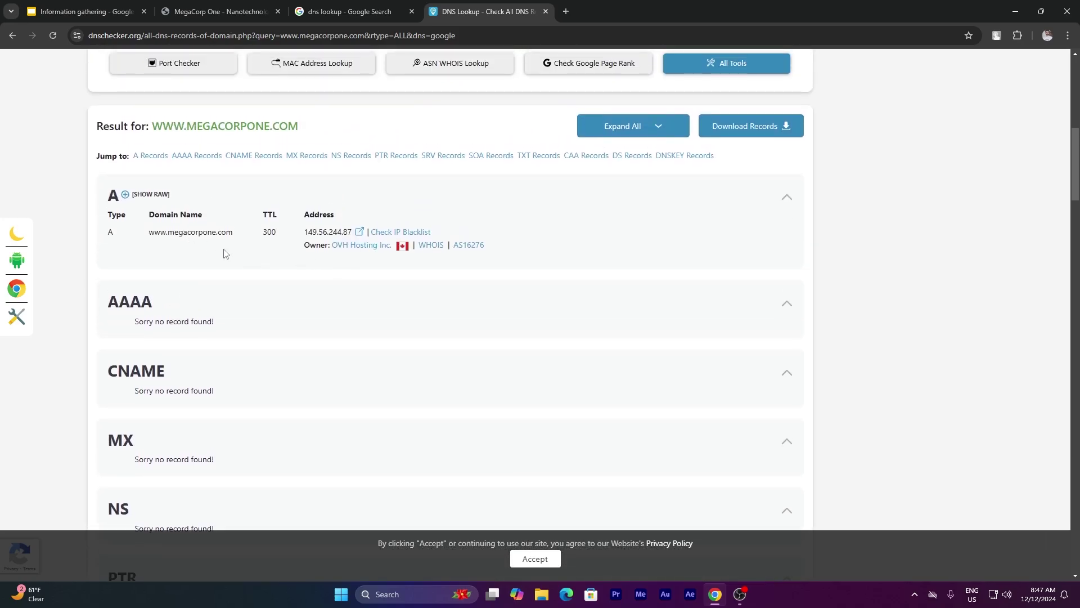
{"action": "scroll", "coordinate": [193, 250], "scroll_direction": "up", "scroll_amount": 1}
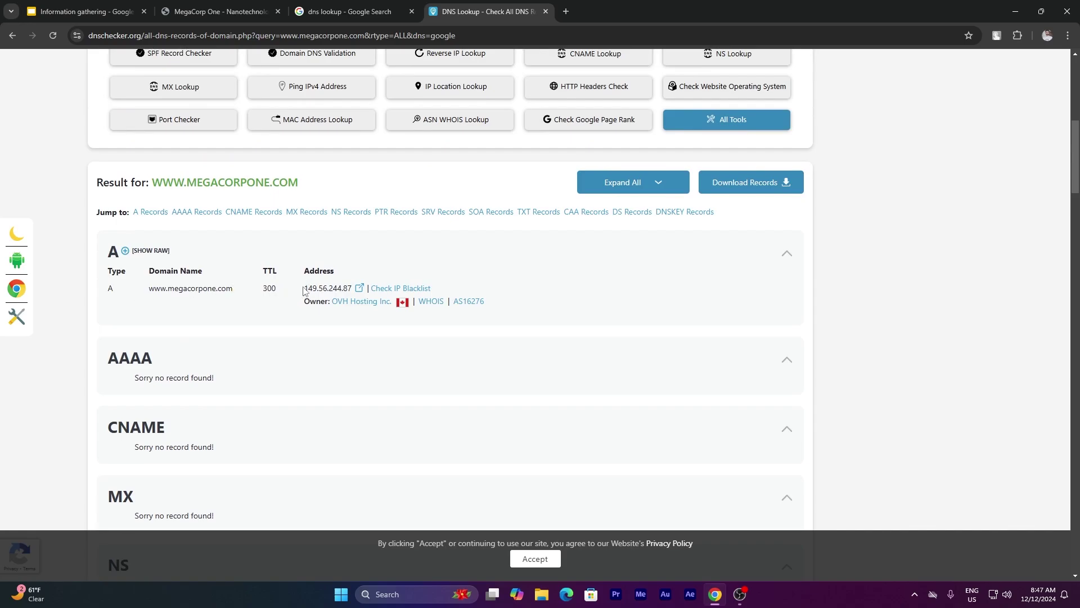
{"action": "left_click_drag", "start_coordinate": [301, 291], "coordinate": [470, 301]}
{"action": "left_click", "coordinate": [487, 371]}
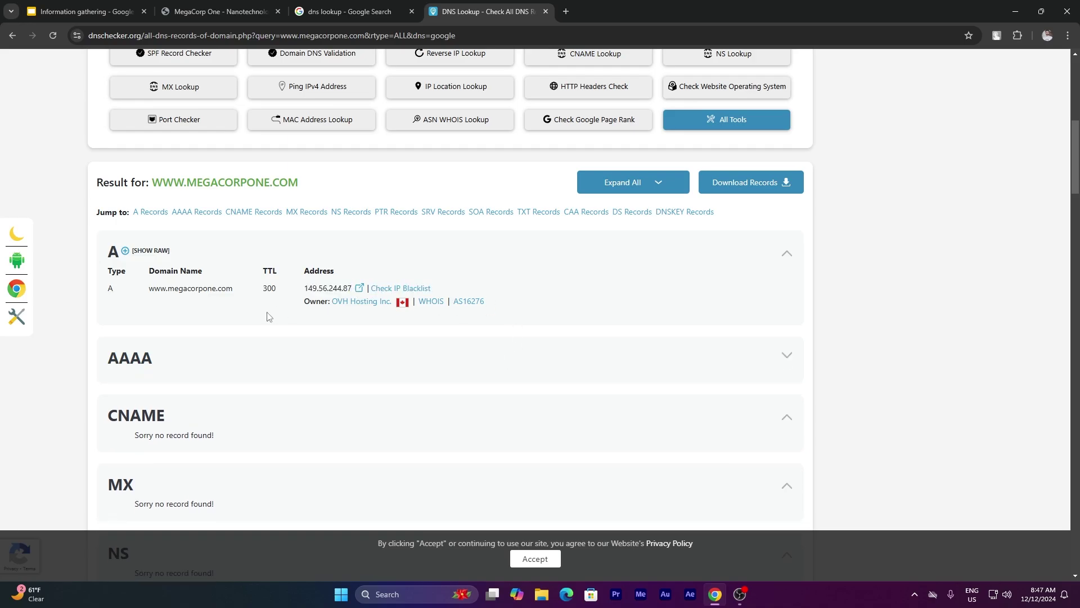
{"action": "scroll", "coordinate": [269, 284], "scroll_direction": "up", "scroll_amount": 2}
{"action": "scroll", "coordinate": [269, 284], "scroll_direction": "up", "scroll_amount": 6}
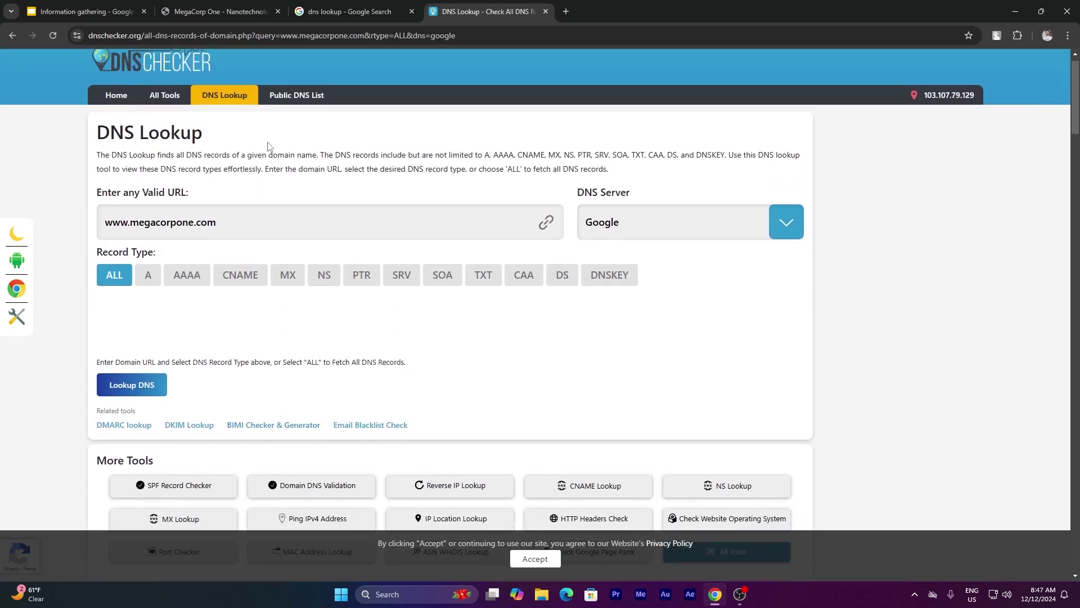
Return to the Google results and open Zoho's DNS Lookup page in a new tab
{"action": "left_click", "coordinate": [354, 7]}
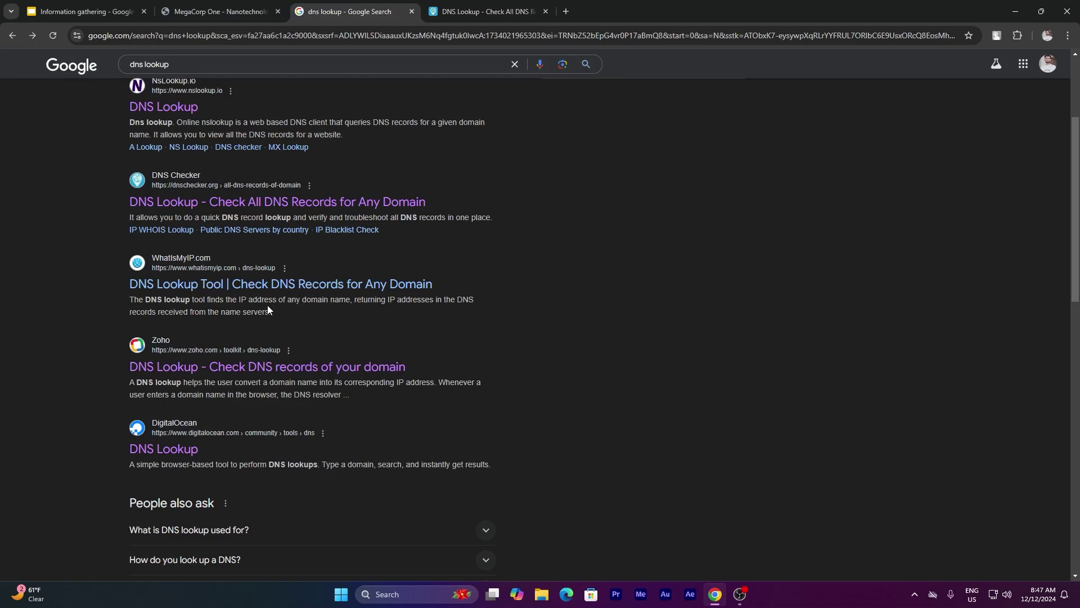
{"action": "scroll", "coordinate": [191, 306], "scroll_direction": "down", "scroll_amount": 1}
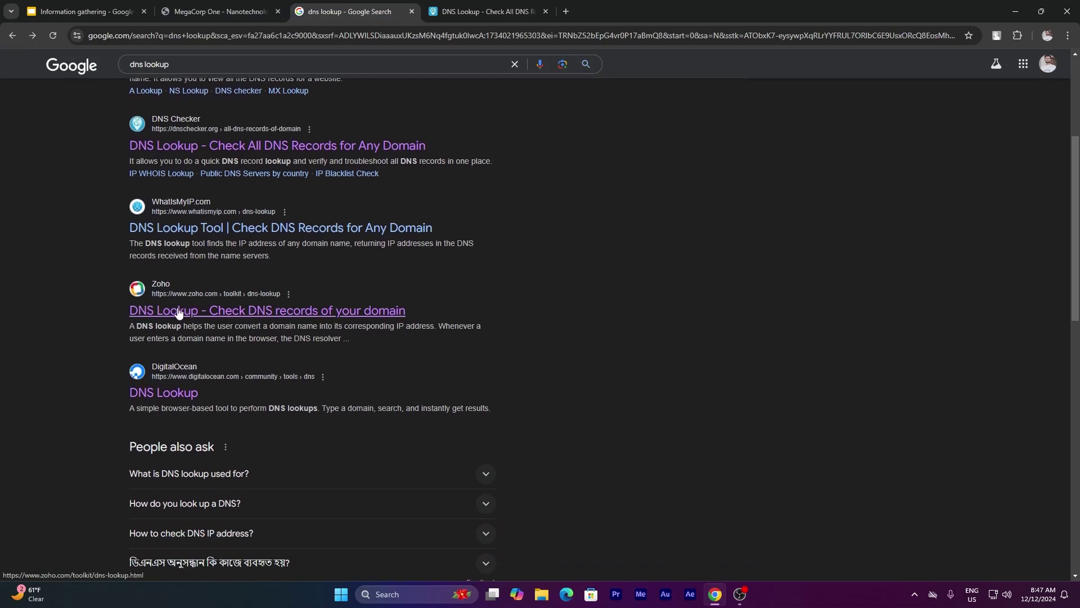
{"action": "scroll", "coordinate": [179, 313], "scroll_direction": "down", "scroll_amount": 1}
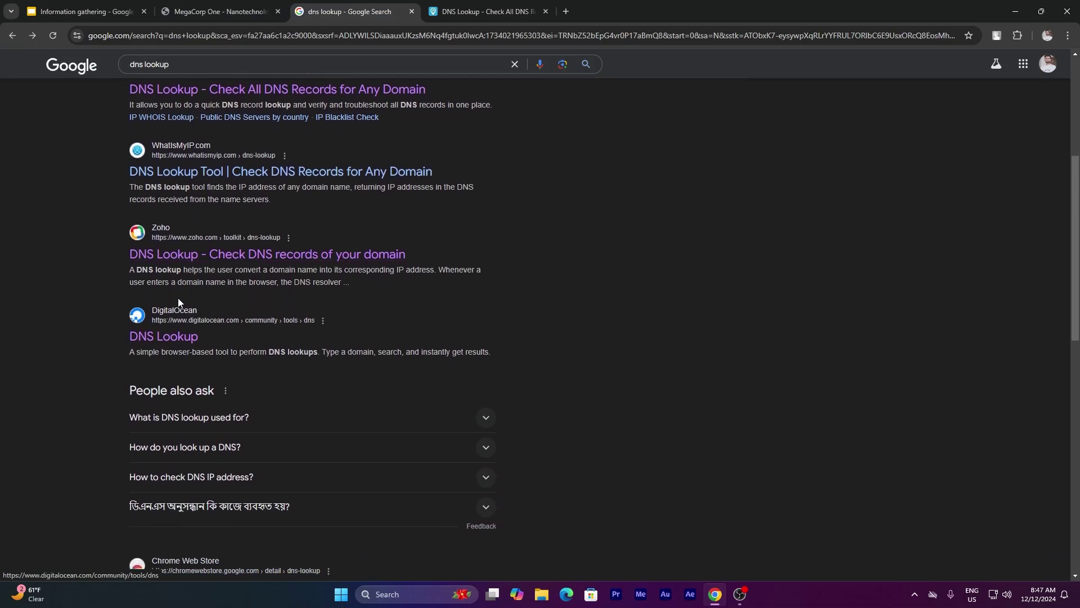
{"action": "right_click", "coordinate": [162, 258]}
{"action": "left_click", "coordinate": [224, 268]}
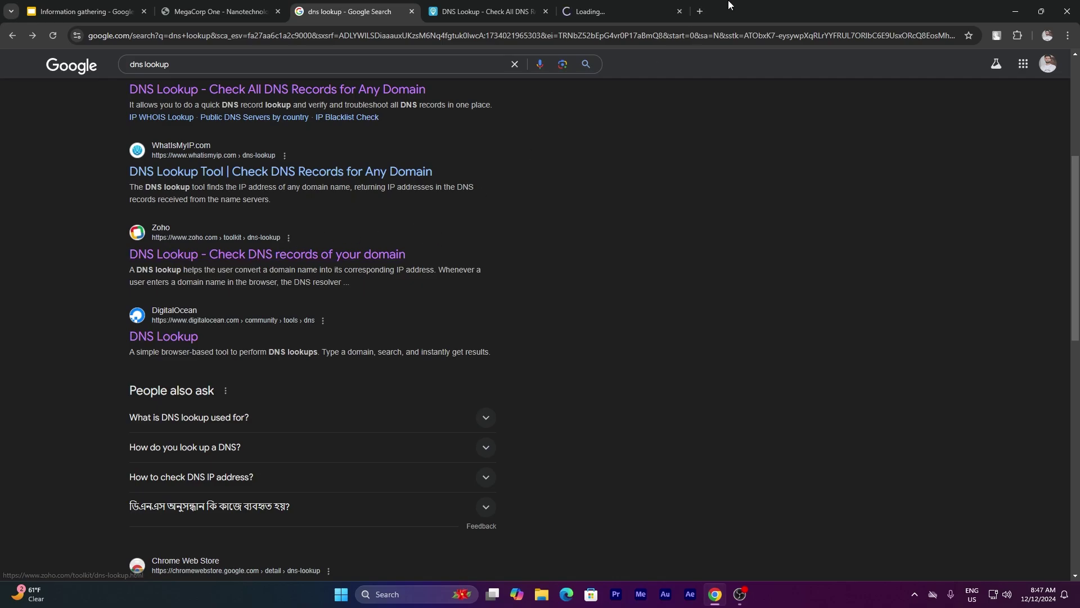
{"action": "left_click", "coordinate": [610, 8]}
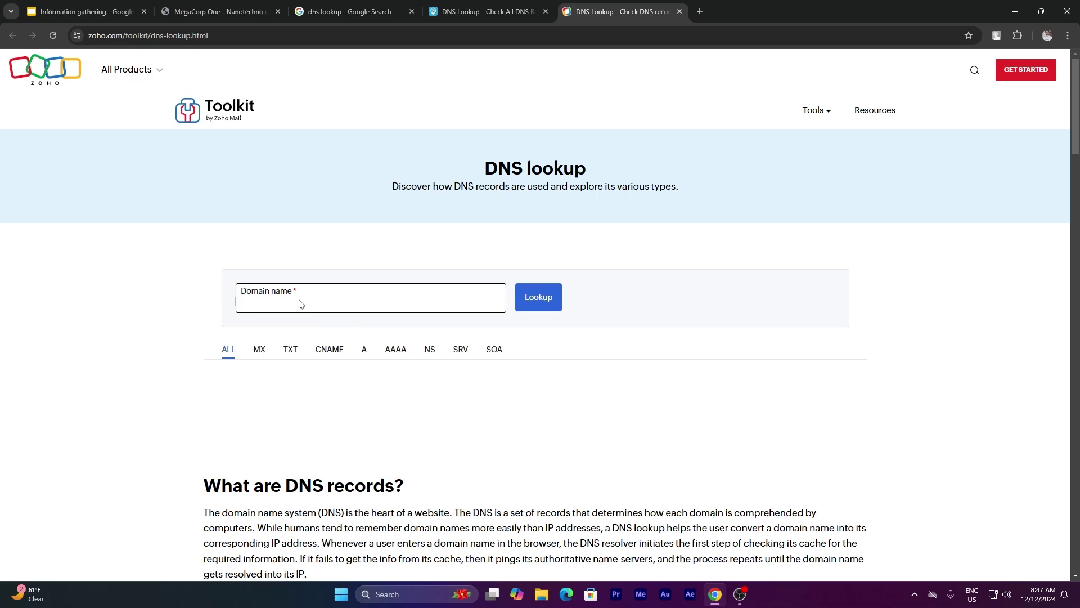
{"action": "key", "text": "ctrl+v"}
{"action": "left_click", "coordinate": [552, 296]}
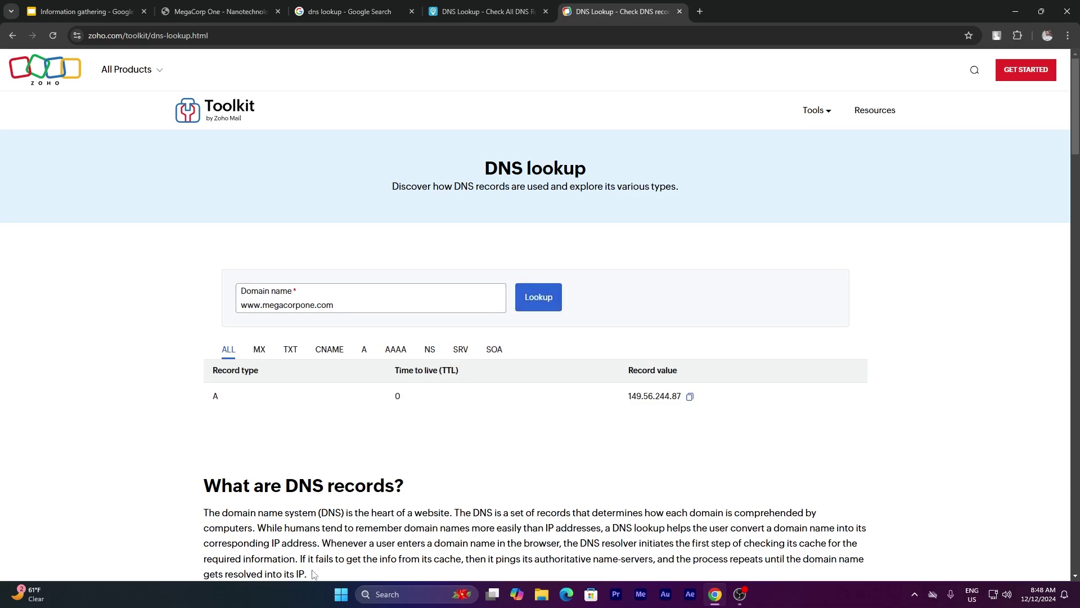
{"action": "scroll", "coordinate": [635, 386], "scroll_direction": "down", "scroll_amount": 5}
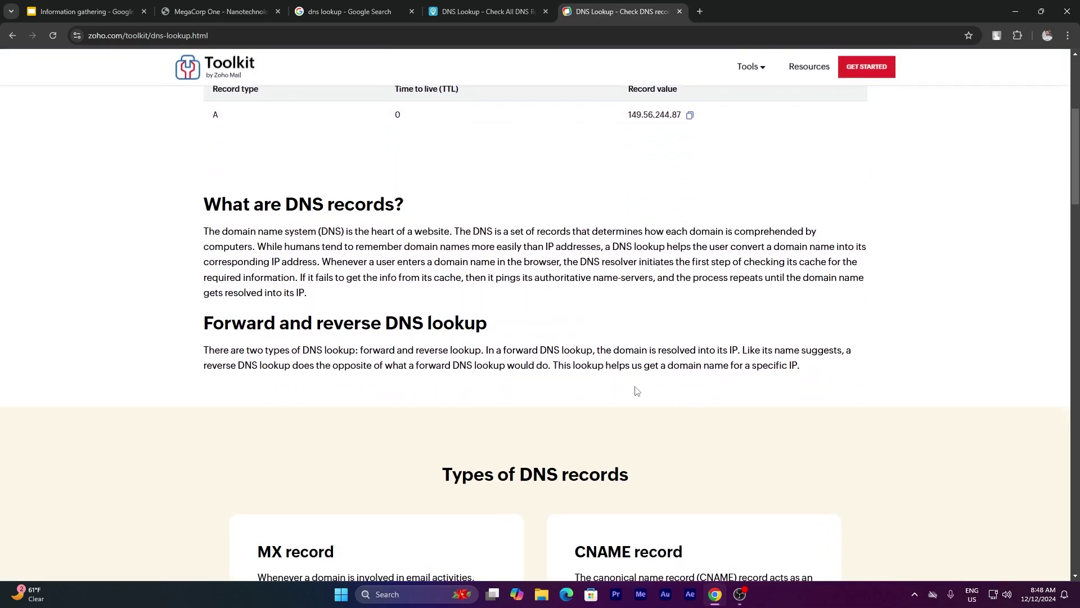
{"action": "scroll", "coordinate": [638, 384], "scroll_direction": "down", "scroll_amount": 5}
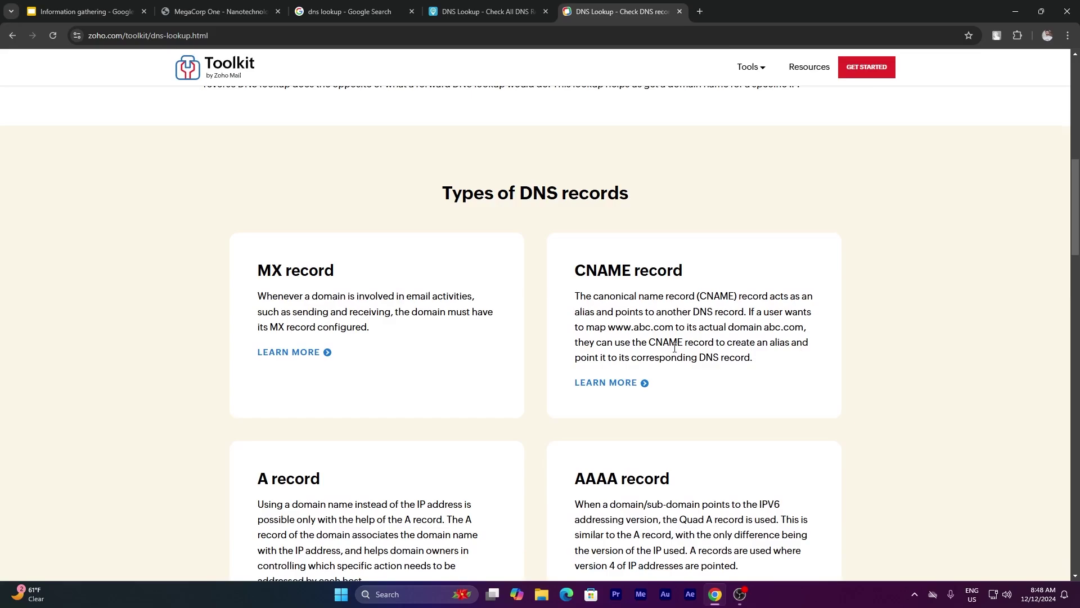
{"action": "scroll", "coordinate": [882, 338], "scroll_direction": "up", "scroll_amount": 9}
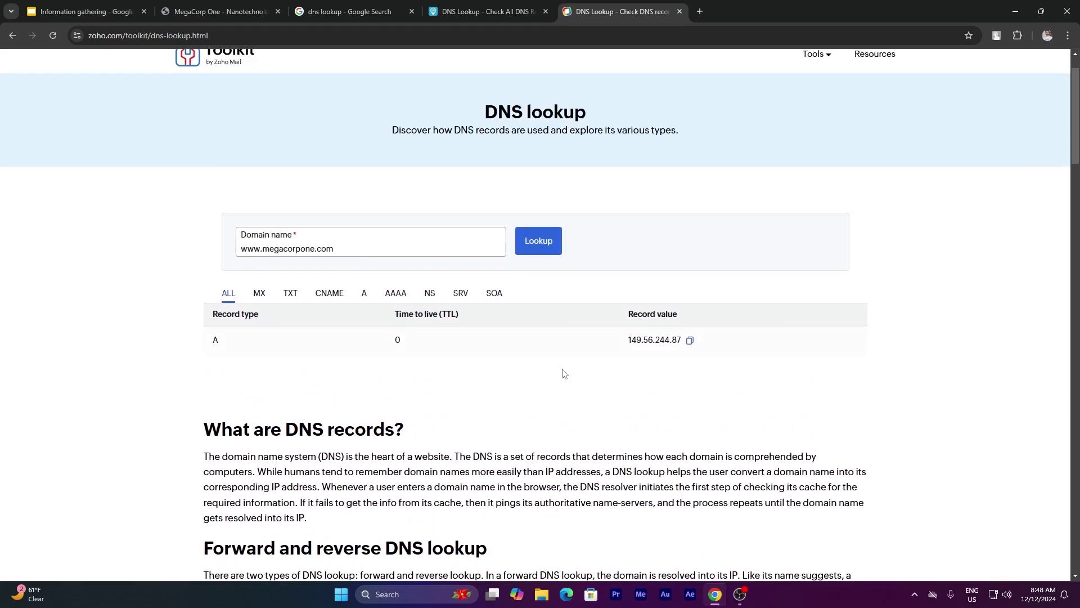
{"action": "left_click_drag", "start_coordinate": [619, 345], "coordinate": [696, 345]}
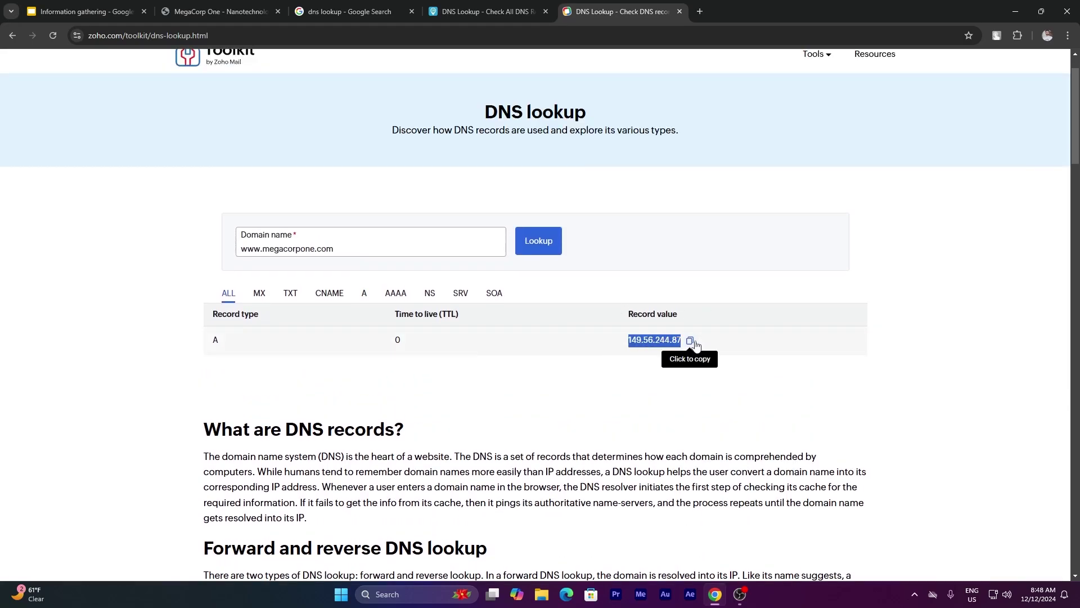
{"action": "left_click", "coordinate": [634, 387]}
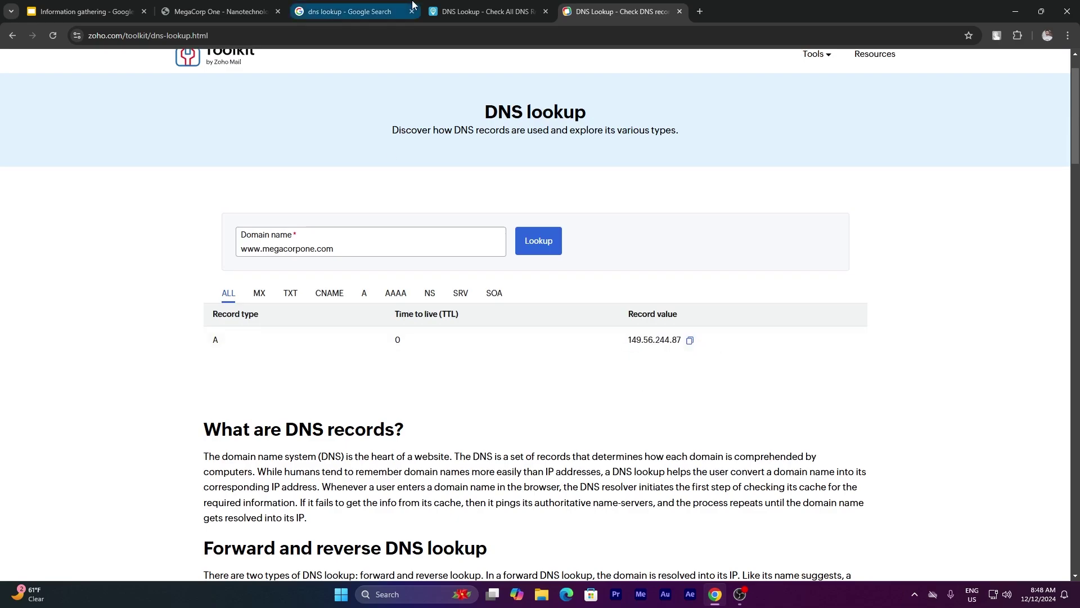
Review the other DNS lookup tools in the Google results and revisit the open Zoho and DNS Checker pages
{"action": "left_click", "coordinate": [486, 11]}
{"action": "left_click", "coordinate": [349, 12]}
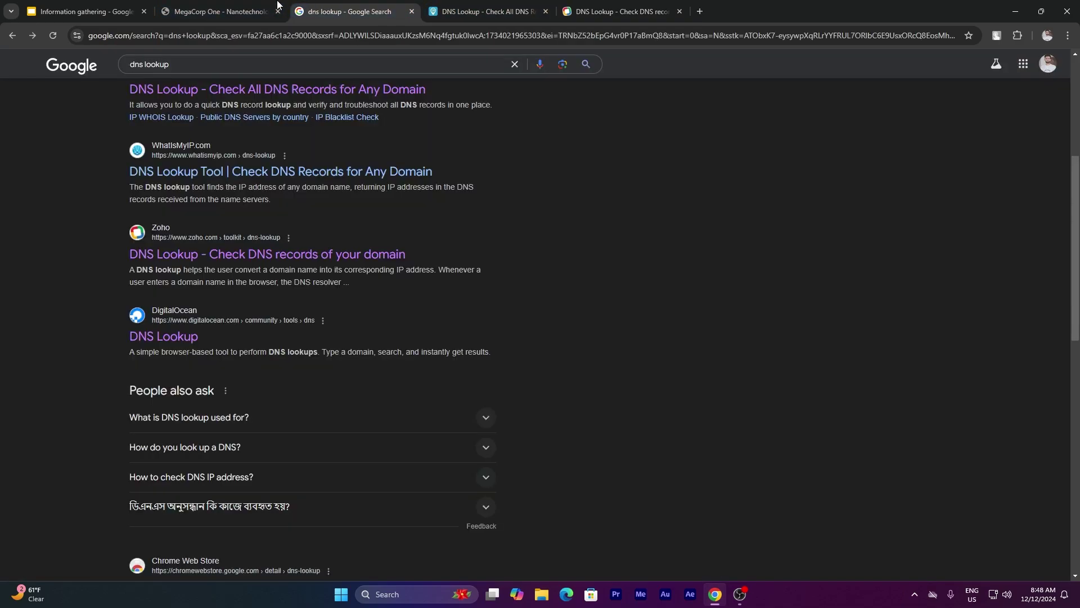
{"action": "left_click", "coordinate": [229, 15]}
{"action": "left_click", "coordinate": [349, 11]}
{"action": "scroll", "coordinate": [422, 315], "scroll_direction": "down", "scroll_amount": 5}
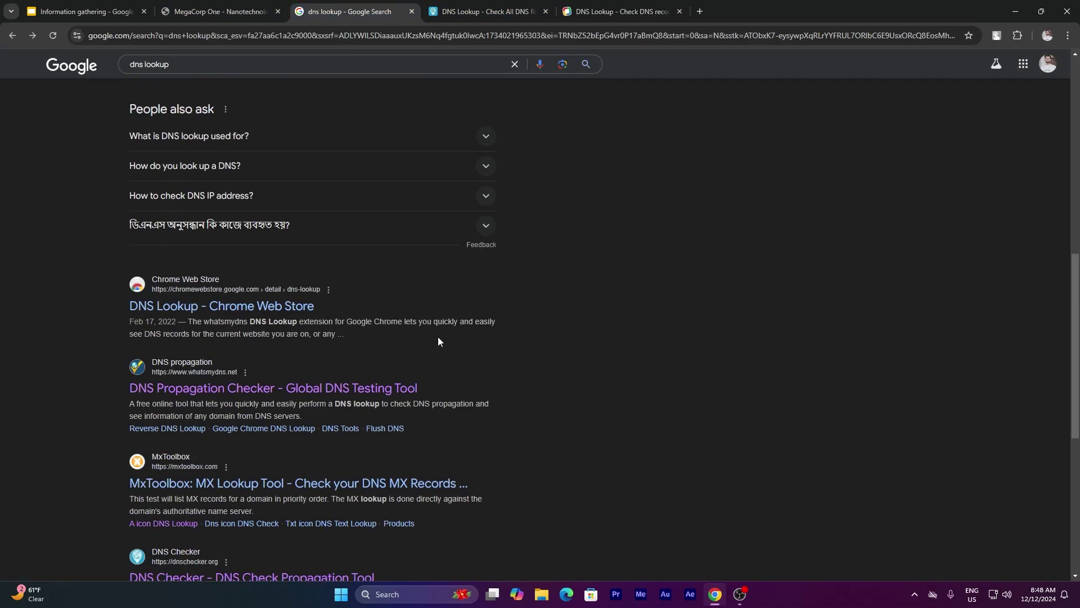
{"action": "scroll", "coordinate": [441, 338], "scroll_direction": "down", "scroll_amount": 6}
{"action": "scroll", "coordinate": [445, 335], "scroll_direction": "up", "scroll_amount": 12}
{"action": "scroll", "coordinate": [479, 324], "scroll_direction": "up", "scroll_amount": 5}
{"action": "left_click", "coordinate": [619, 11]}
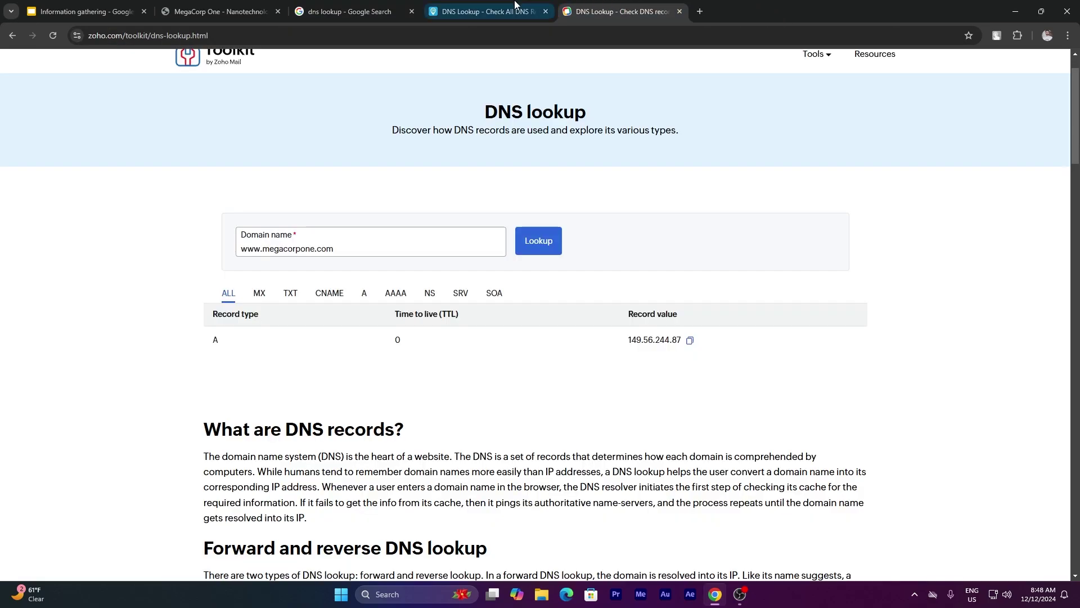
{"action": "left_click", "coordinate": [515, 7]}
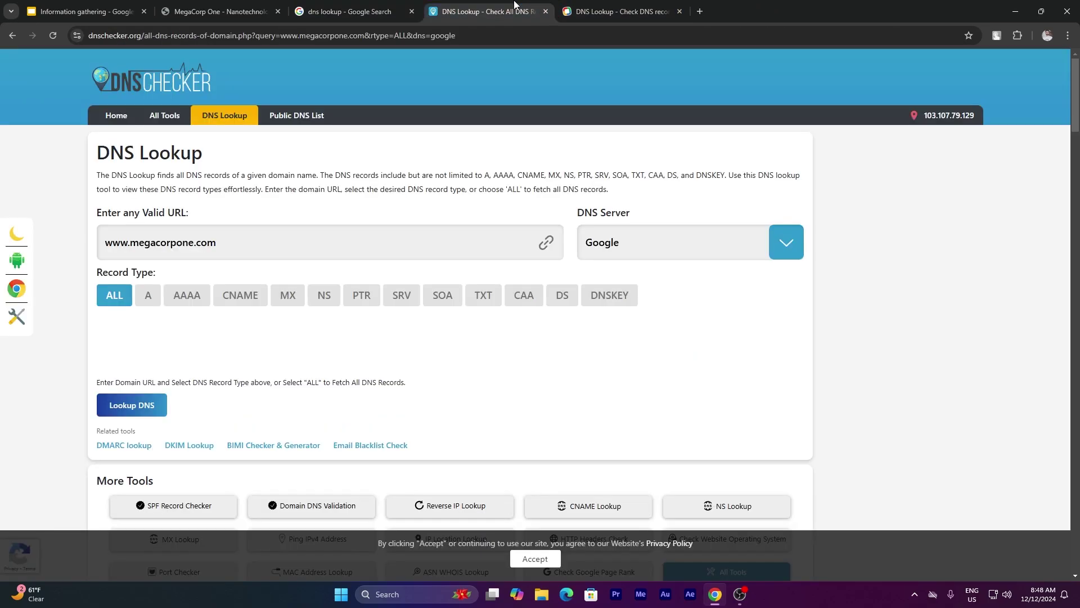
Open a new tab and close the Zoho, DNS Checker and Google results tabs
{"action": "left_click", "coordinate": [701, 13]}
{"action": "left_click", "coordinate": [680, 12]}
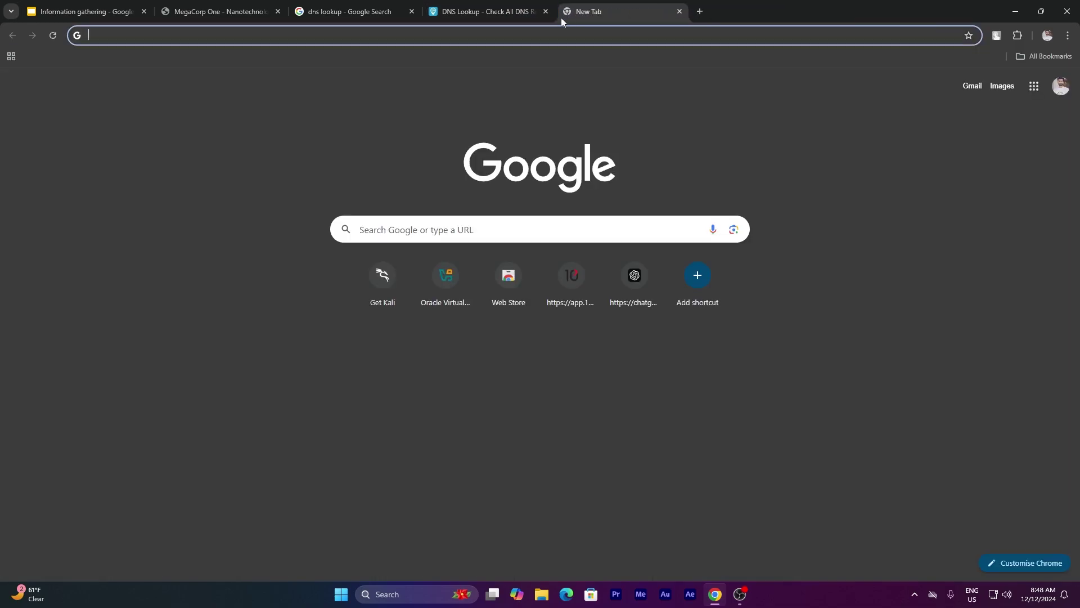
{"action": "left_click", "coordinate": [545, 12]}
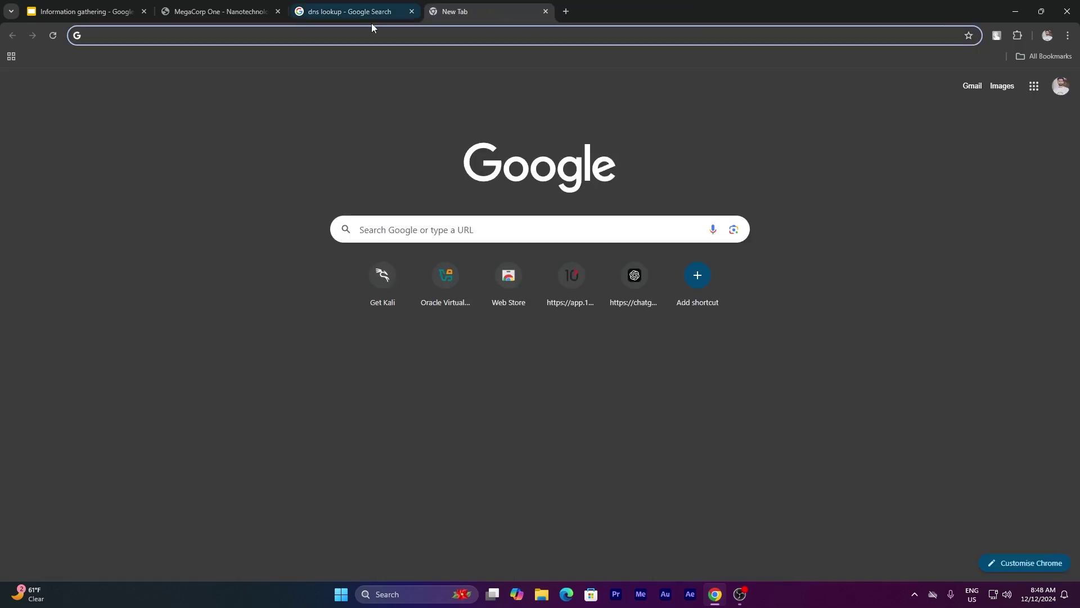
{"action": "left_click", "coordinate": [412, 12]}
Search Google for "whois record" and open the Whois.com domain lookup page
{"action": "left_click", "coordinate": [305, 36]}
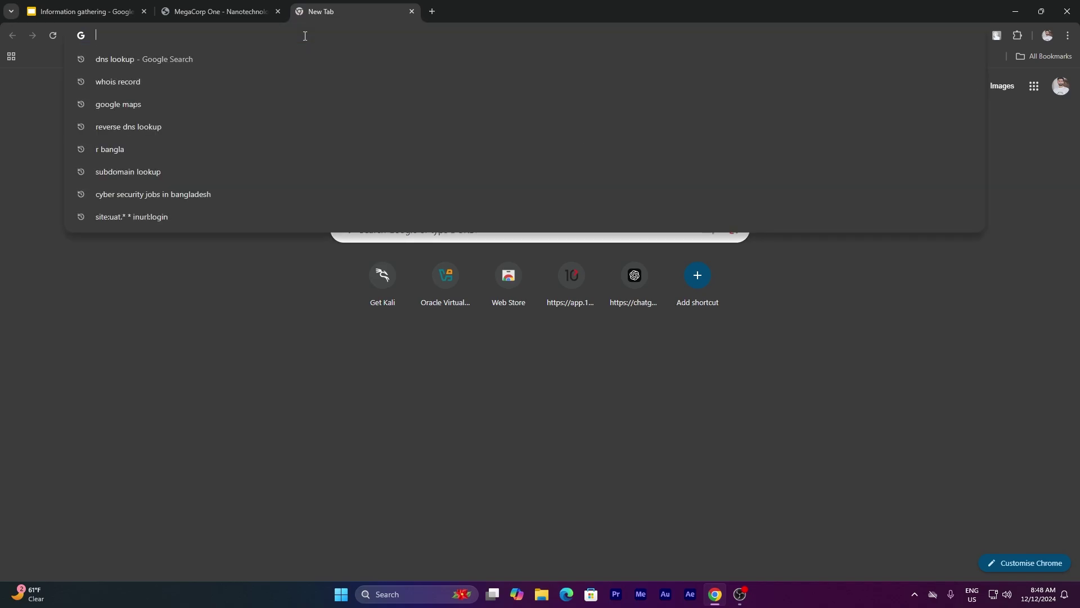
{"action": "type", "text": "whi"}
{"action": "type", "text": "ois"}
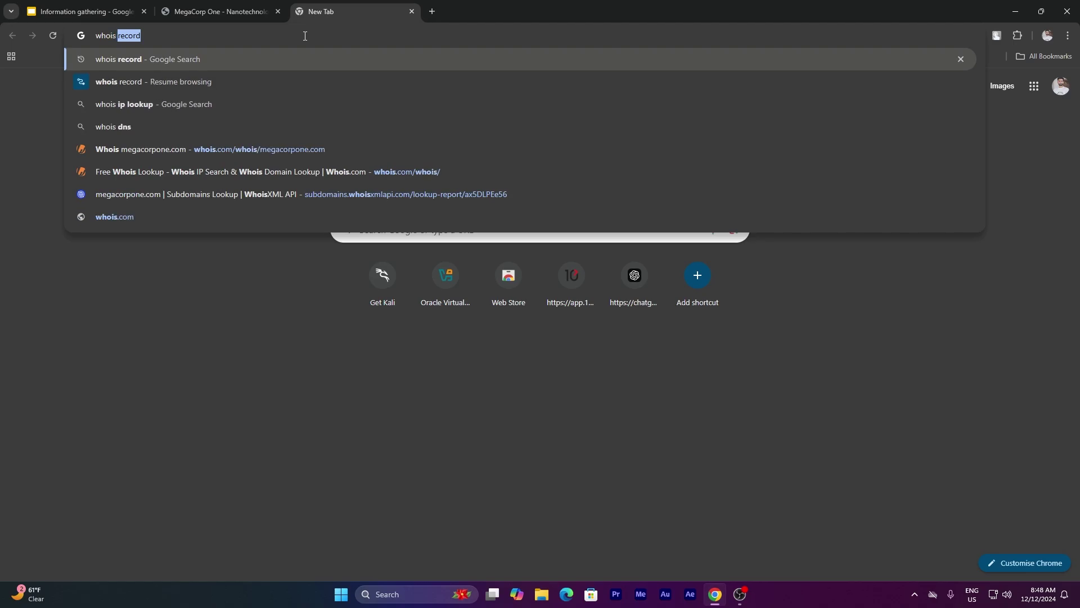
{"action": "key", "text": "Return"}
{"action": "left_click", "coordinate": [175, 186]}
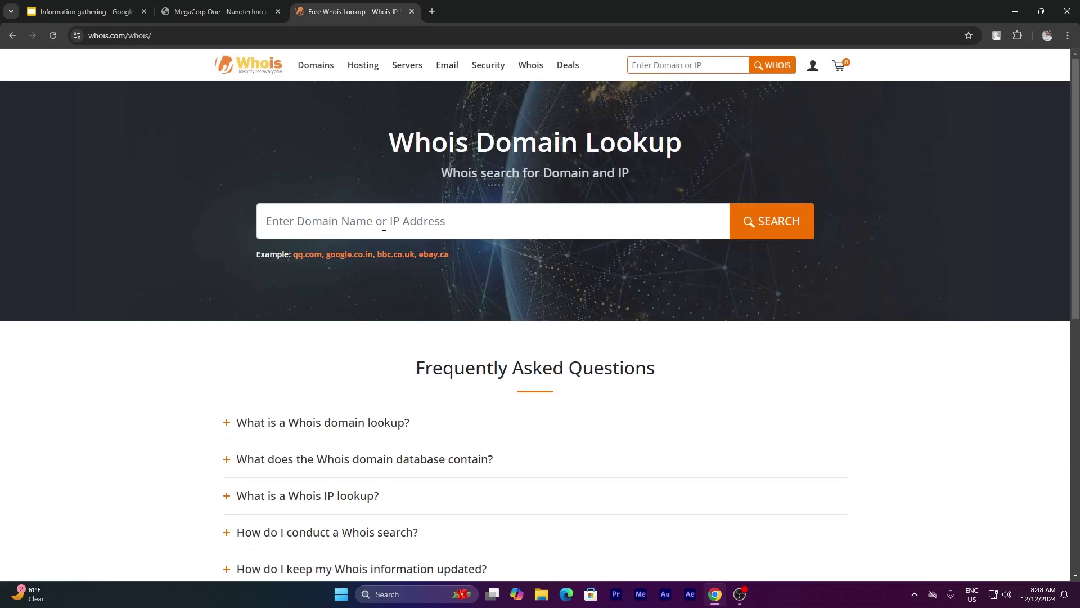
{"action": "left_click", "coordinate": [380, 225]}
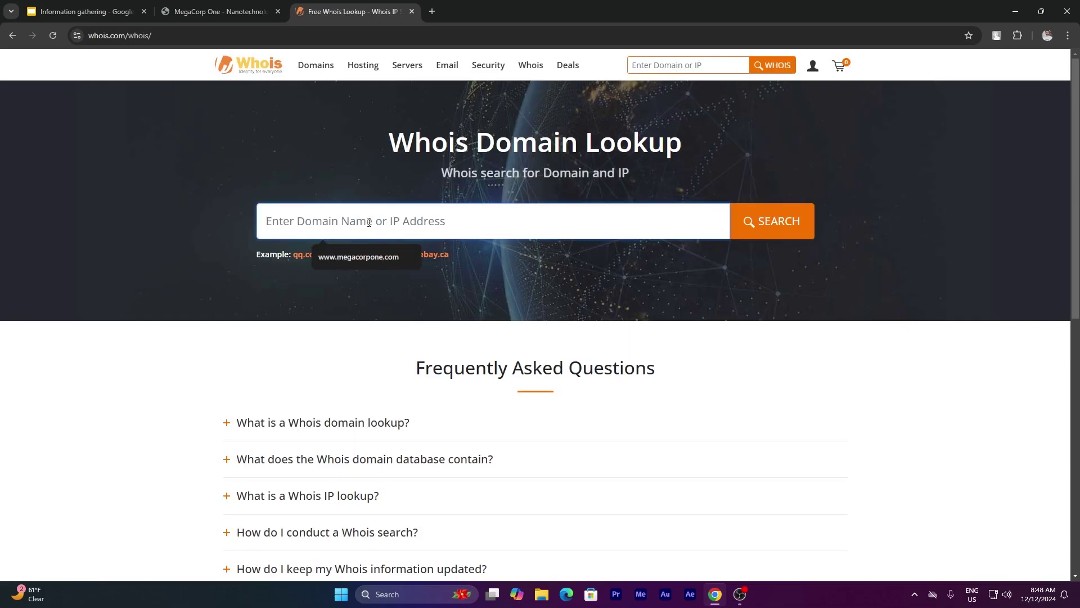
{"action": "key", "text": "Down"}
{"action": "key", "text": "Return"}
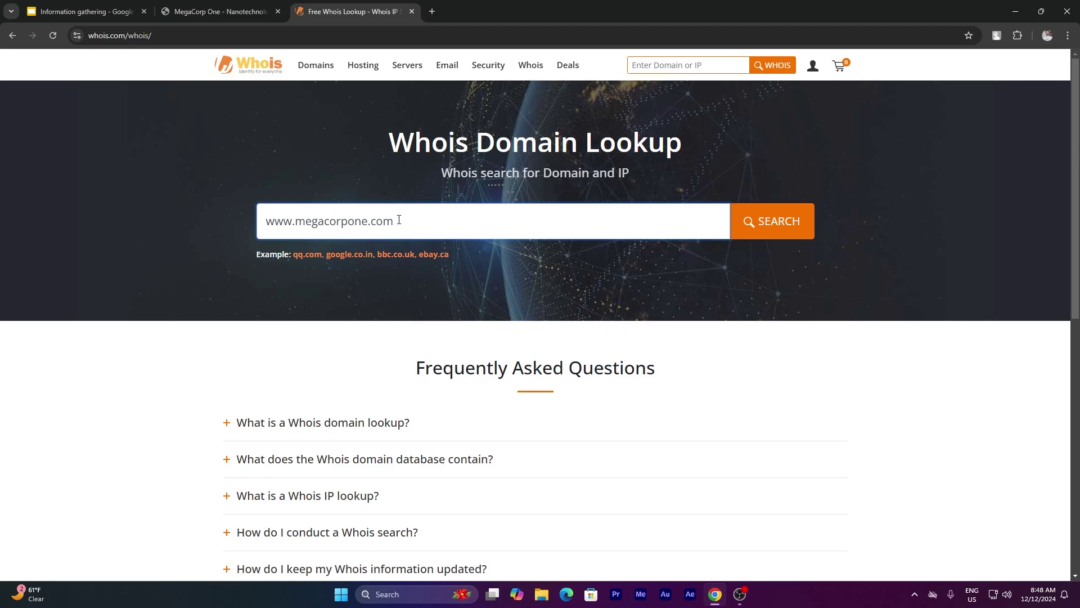
{"action": "left_click_drag", "start_coordinate": [386, 223], "coordinate": [264, 224]}
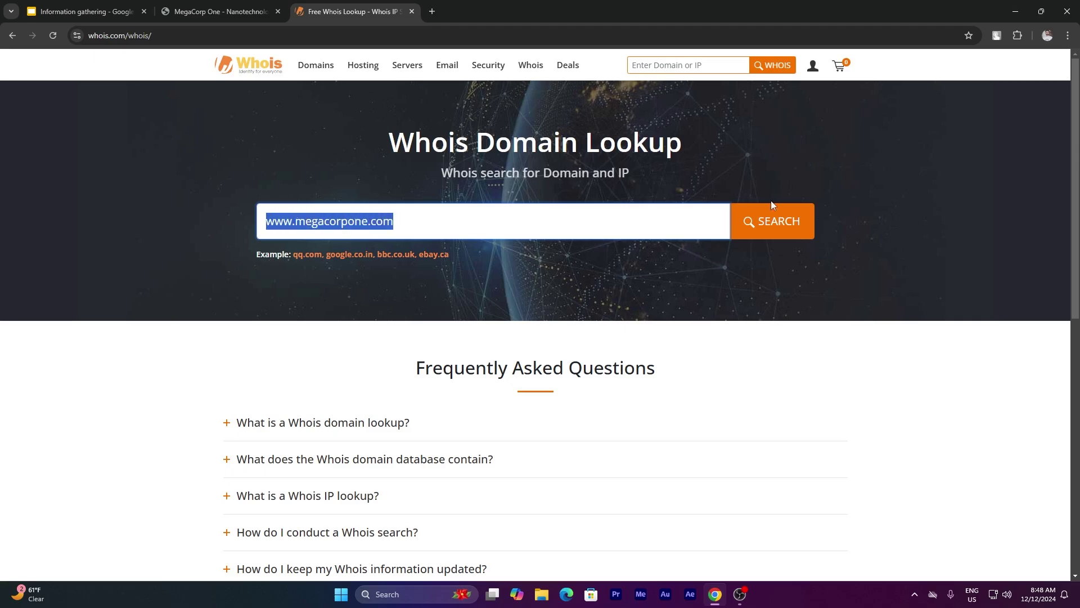
{"action": "left_click", "coordinate": [571, 214]}
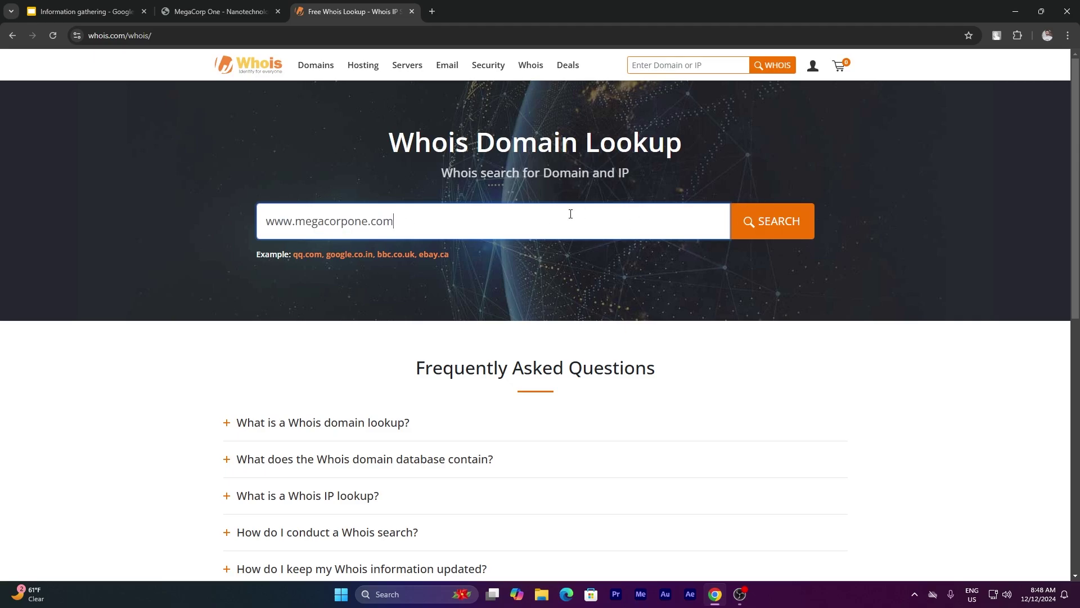
{"action": "left_click", "coordinate": [775, 227]}
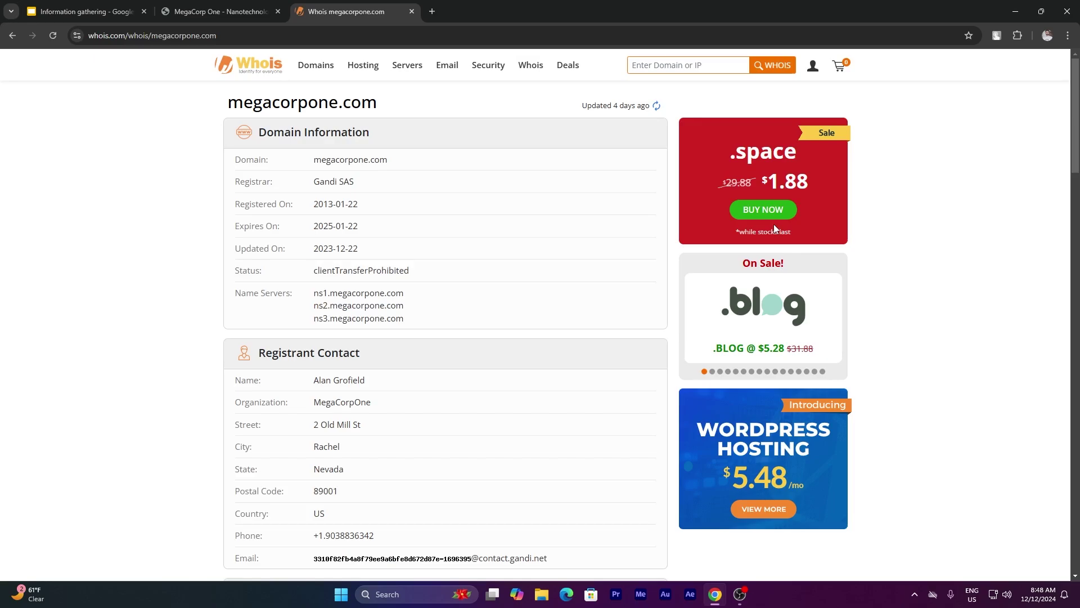
Examine the domain name and registrar entries in the Domain Information section of the megacorpone.com Whois record
{"action": "scroll", "coordinate": [322, 193], "scroll_direction": "down", "scroll_amount": 1}
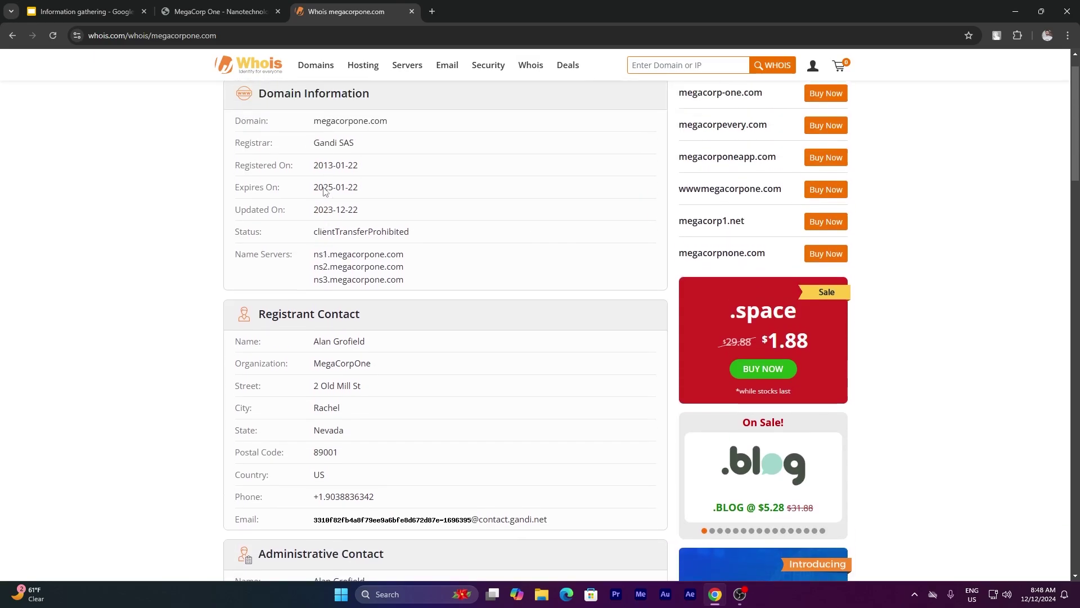
{"action": "scroll", "coordinate": [318, 181], "scroll_direction": "up", "scroll_amount": 1}
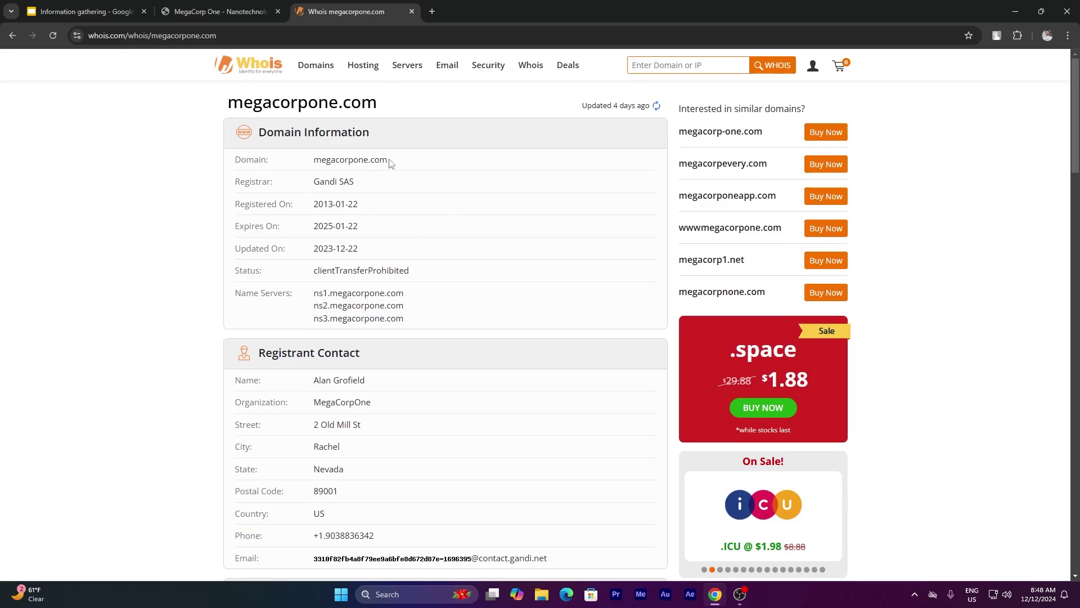
{"action": "left_click_drag", "start_coordinate": [389, 160], "coordinate": [287, 164]}
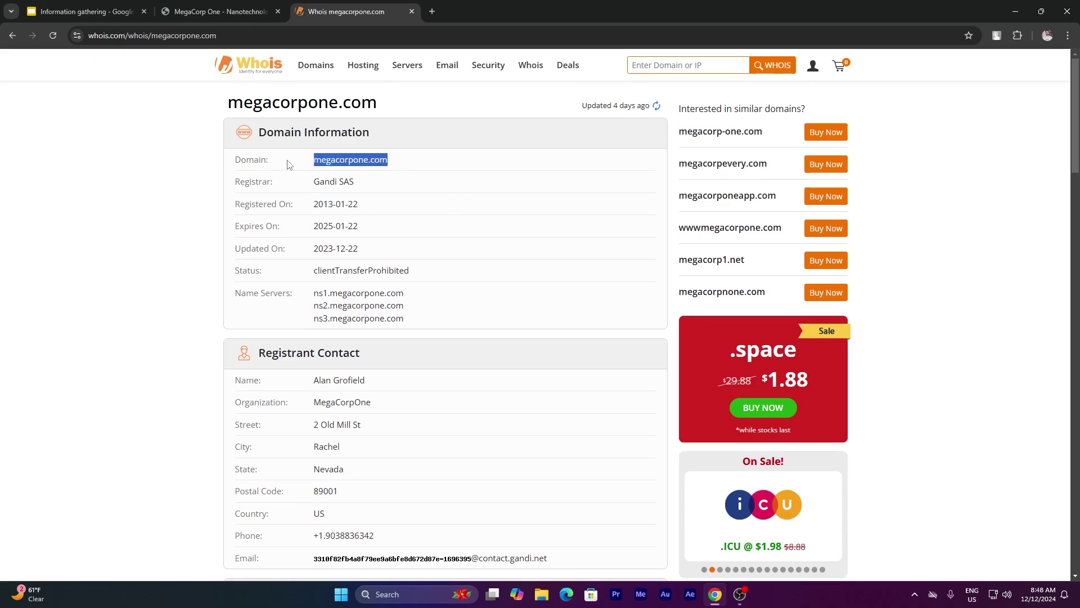
{"action": "left_click", "coordinate": [393, 194]}
{"action": "left_click_drag", "start_coordinate": [386, 186], "coordinate": [314, 182]}
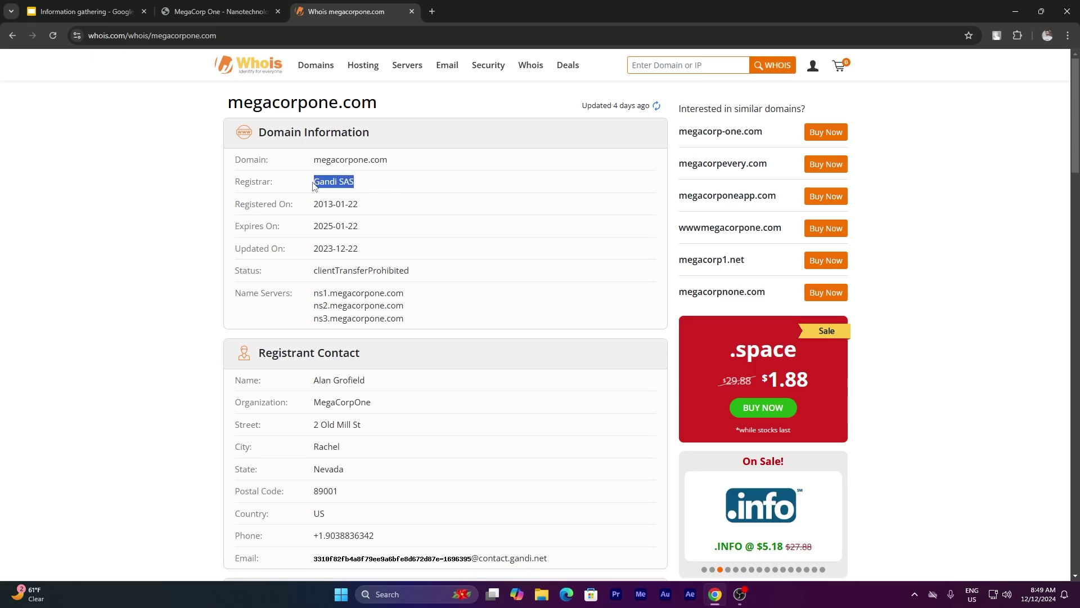
{"action": "left_click", "coordinate": [422, 205]}
Examine the registration, expiry and last-update dates of megacorpone.com in the Domain Information section
{"action": "left_click_drag", "start_coordinate": [313, 208], "coordinate": [363, 217]}
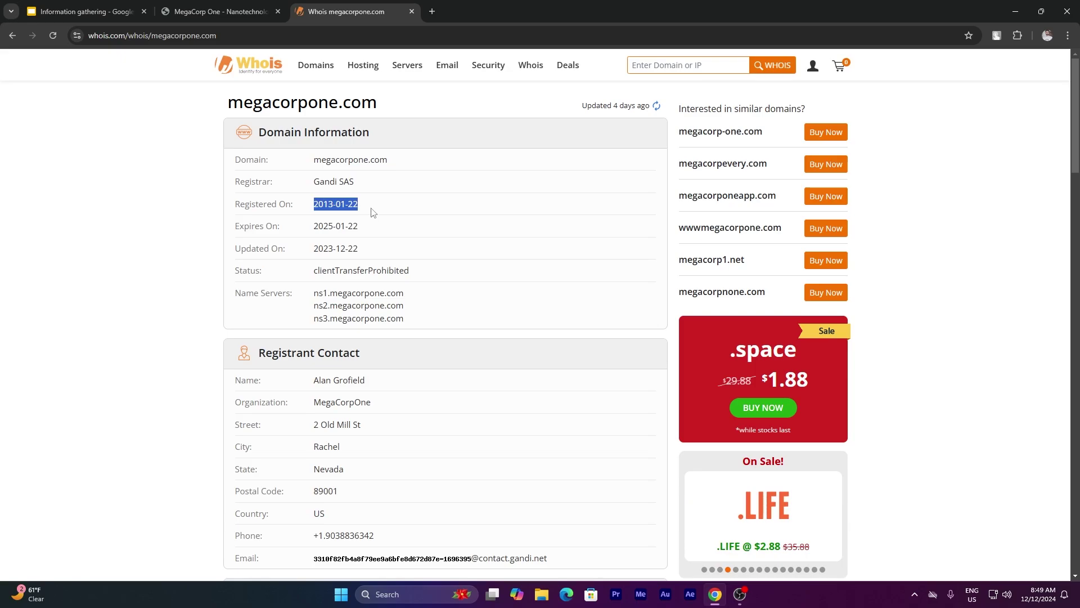
{"action": "left_click", "coordinate": [369, 212]}
{"action": "left_click_drag", "start_coordinate": [314, 207], "coordinate": [413, 214]}
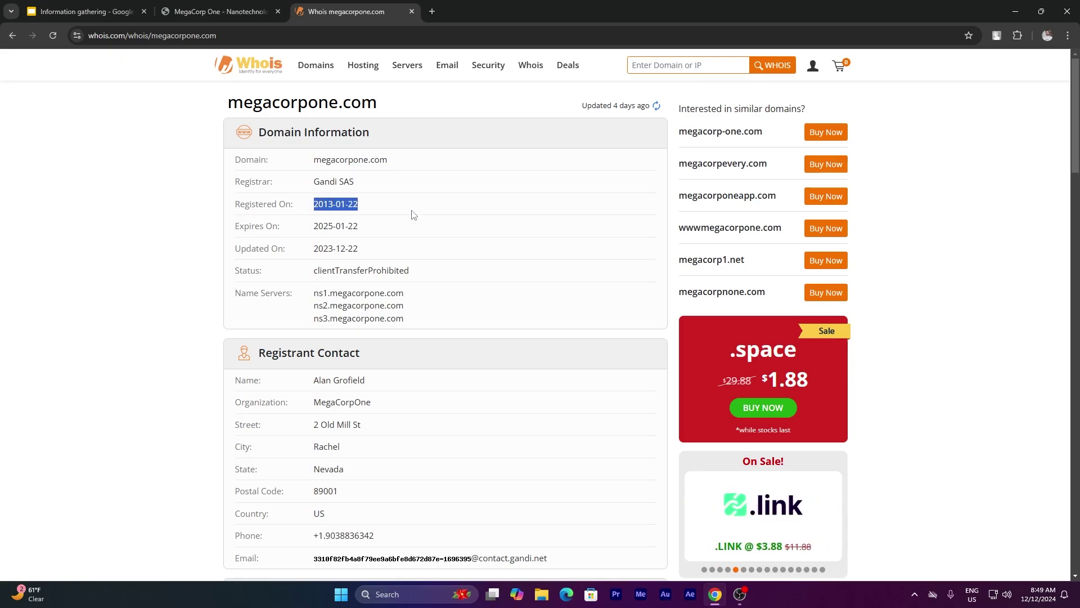
{"action": "left_click_drag", "start_coordinate": [312, 229], "coordinate": [372, 237]}
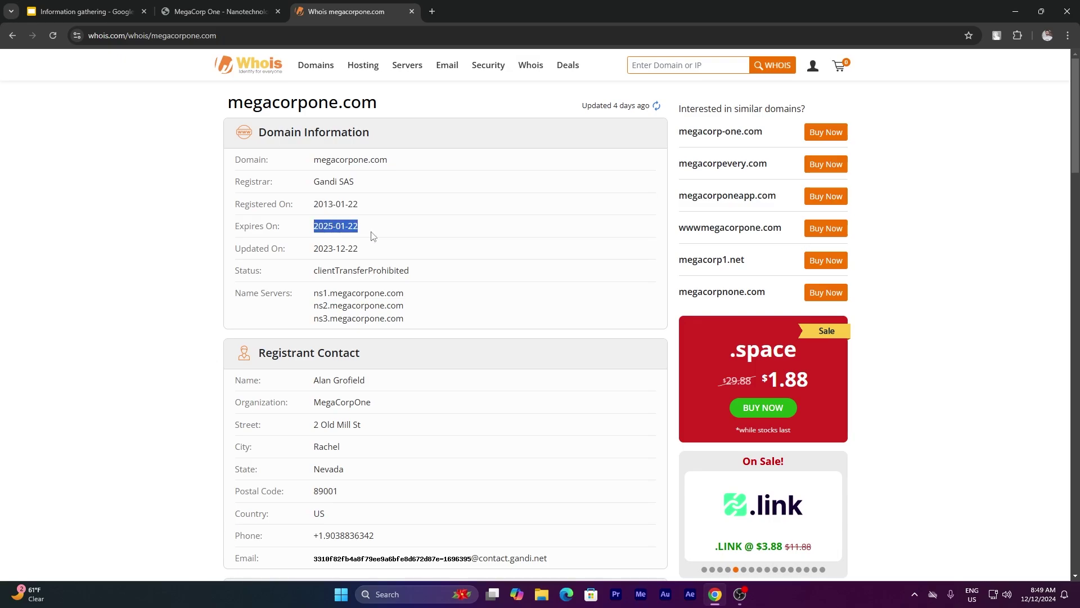
{"action": "left_click", "coordinate": [434, 242]}
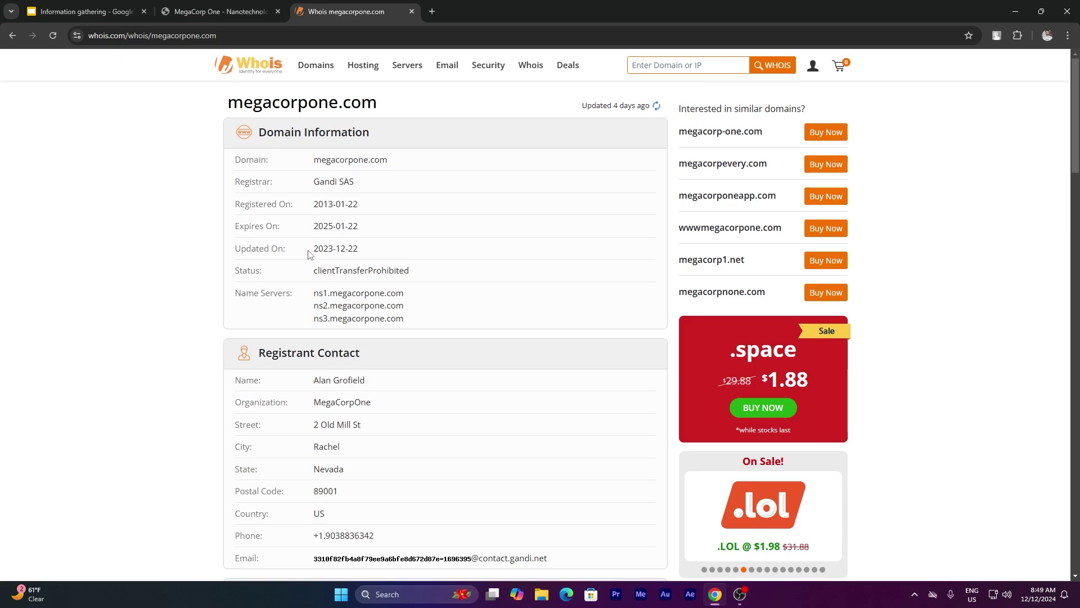
{"action": "left_click_drag", "start_coordinate": [308, 254], "coordinate": [358, 251]}
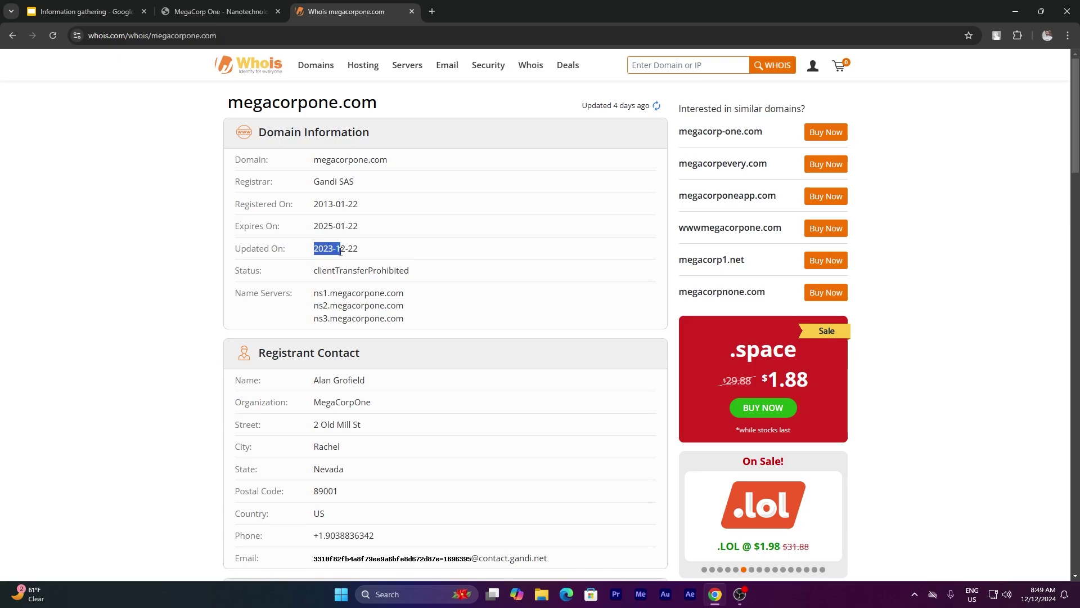
{"action": "left_click", "coordinate": [407, 254]}
Examine the name servers listed for megacorpone.com in the Whois record
{"action": "scroll", "coordinate": [335, 263], "scroll_direction": "down", "scroll_amount": 1}
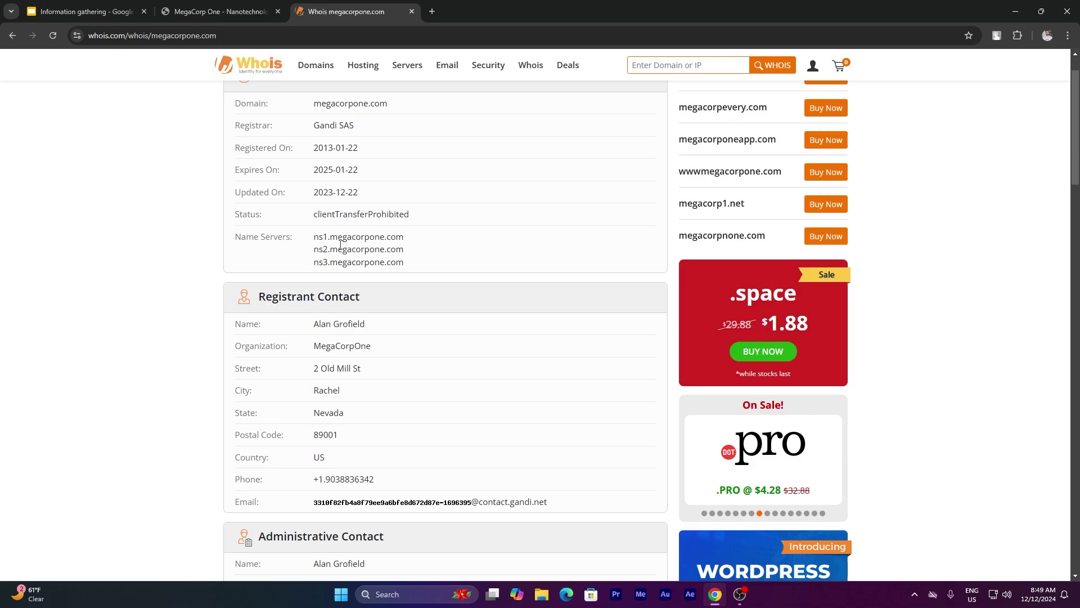
{"action": "left_click_drag", "start_coordinate": [406, 237], "coordinate": [304, 238]}
{"action": "left_click", "coordinate": [485, 266]}
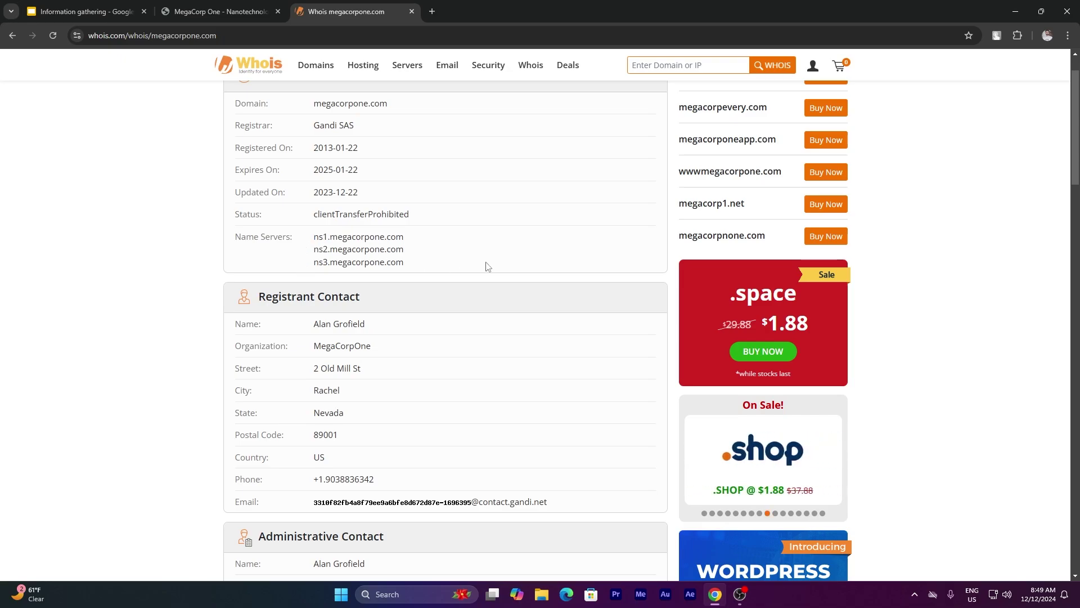
Look through the registrant, administrative and technical contacts and the raw Whois data, ending at the administrative contact
{"action": "scroll", "coordinate": [386, 256], "scroll_direction": "down", "scroll_amount": 2}
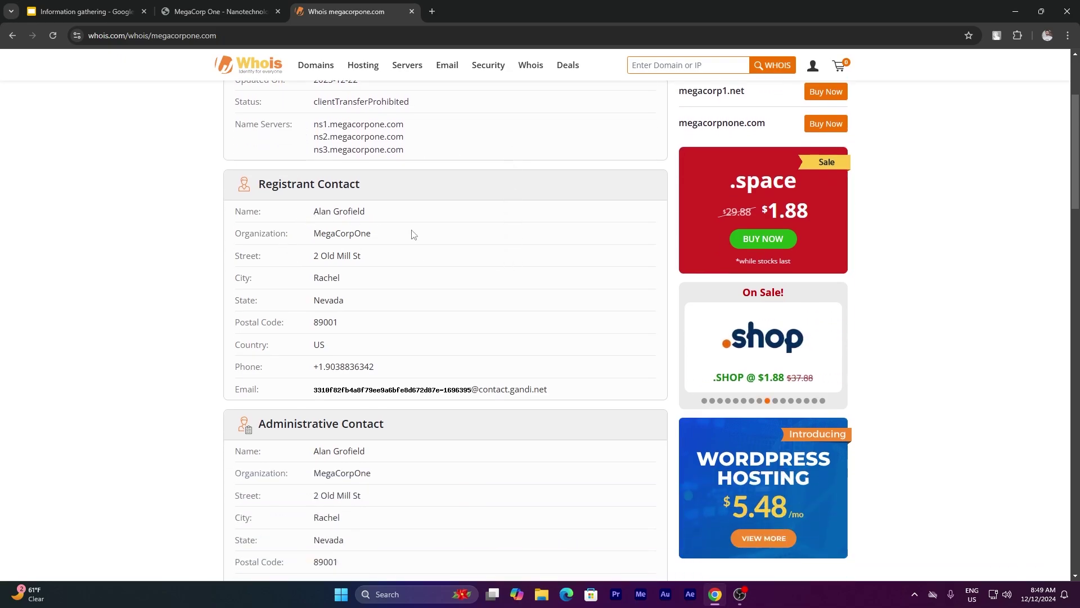
{"action": "scroll", "coordinate": [379, 242], "scroll_direction": "down", "scroll_amount": 6}
{"action": "scroll", "coordinate": [379, 243], "scroll_direction": "down", "scroll_amount": 6}
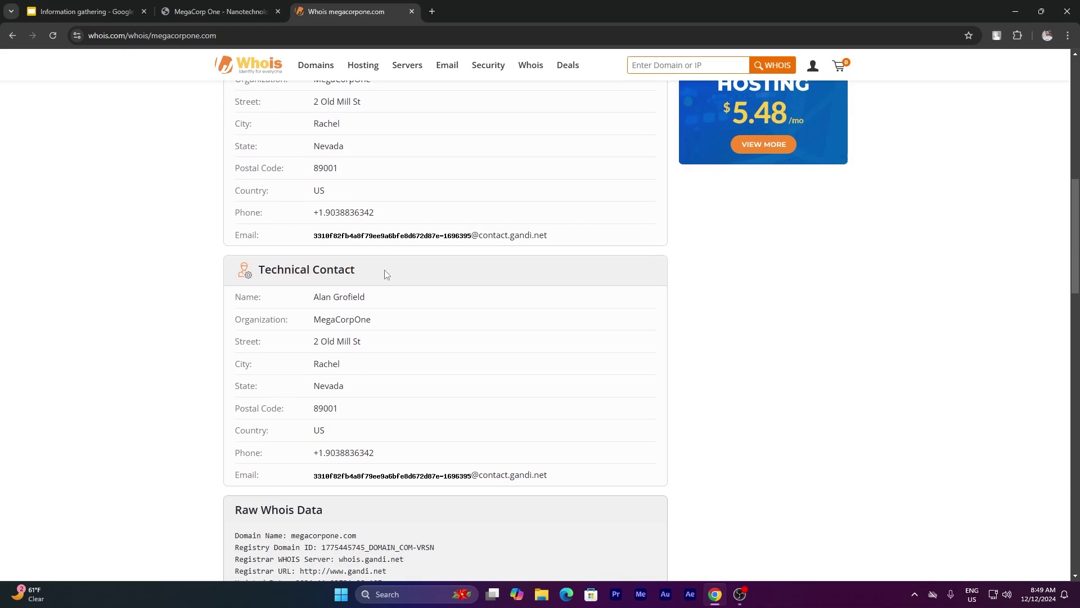
{"action": "scroll", "coordinate": [415, 280], "scroll_direction": "down", "scroll_amount": 10}
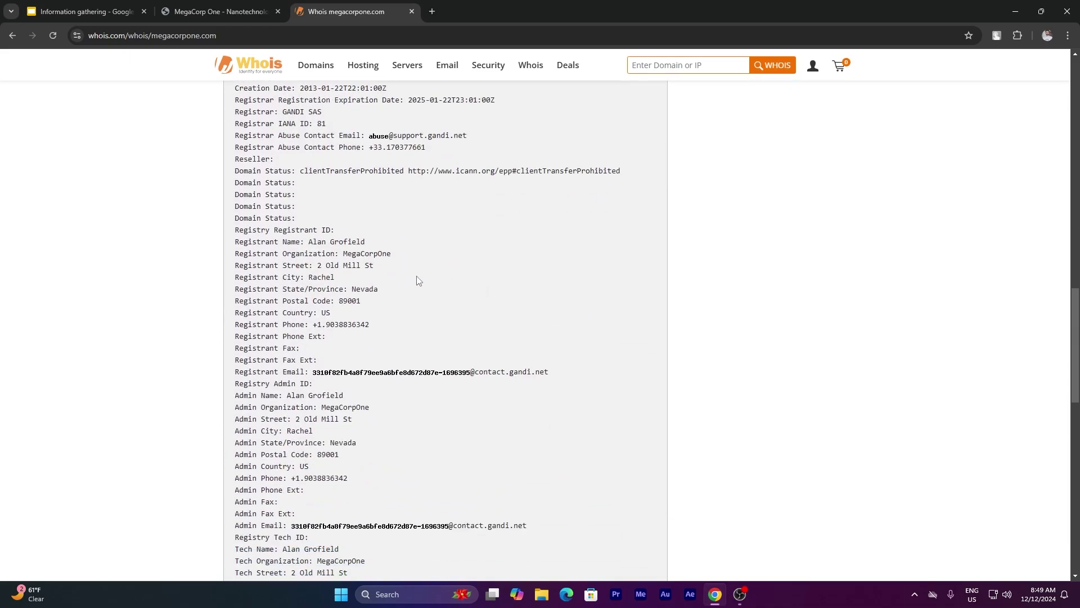
{"action": "scroll", "coordinate": [369, 301], "scroll_direction": "up", "scroll_amount": 7}
{"action": "scroll", "coordinate": [382, 302], "scroll_direction": "up", "scroll_amount": 7}
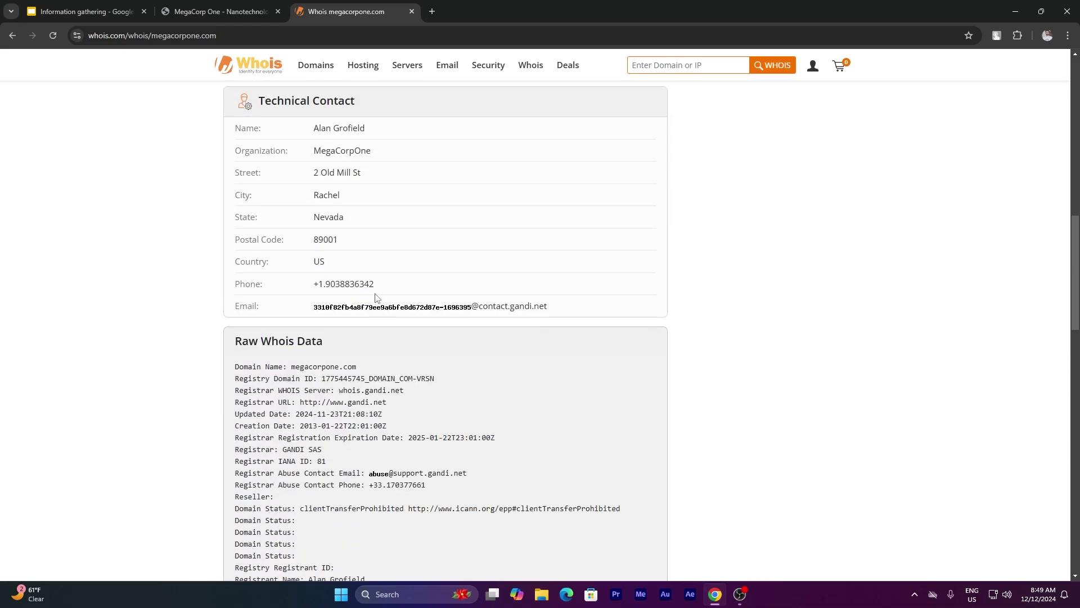
{"action": "scroll", "coordinate": [410, 268], "scroll_direction": "up", "scroll_amount": 5}
{"action": "scroll", "coordinate": [410, 266], "scroll_direction": "down", "scroll_amount": 4}
{"action": "scroll", "coordinate": [410, 266], "scroll_direction": "up", "scroll_amount": 5}
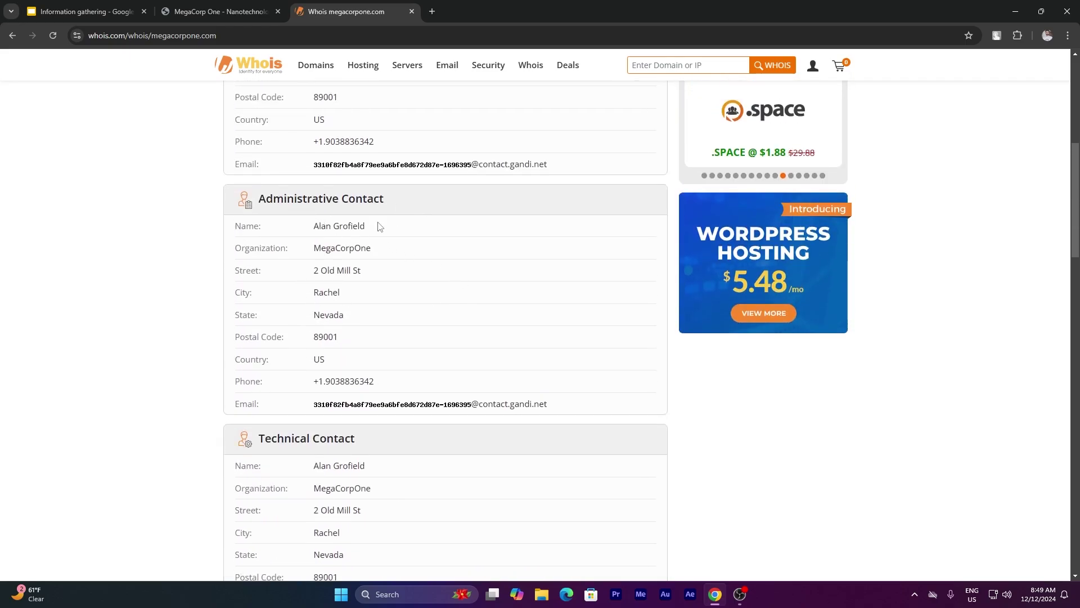
Examine the administrative contact's name and city, checking the Information gathering slides in between
{"action": "left_click_drag", "start_coordinate": [272, 229], "coordinate": [231, 228]}
{"action": "left_click", "coordinate": [311, 262]}
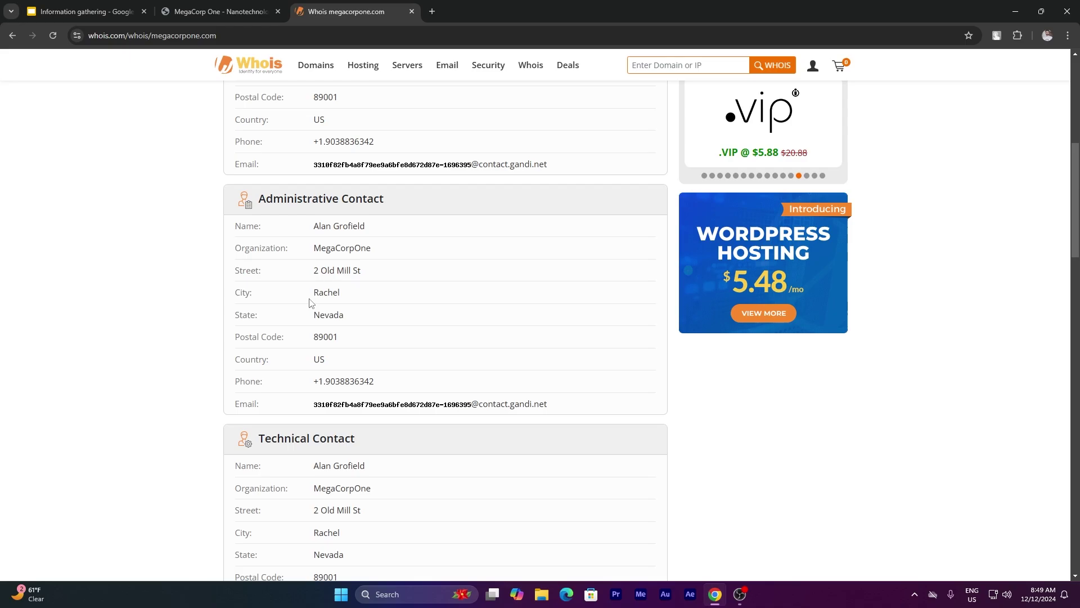
{"action": "left_click_drag", "start_coordinate": [314, 299], "coordinate": [426, 286]}
{"action": "left_click", "coordinate": [79, 11]}
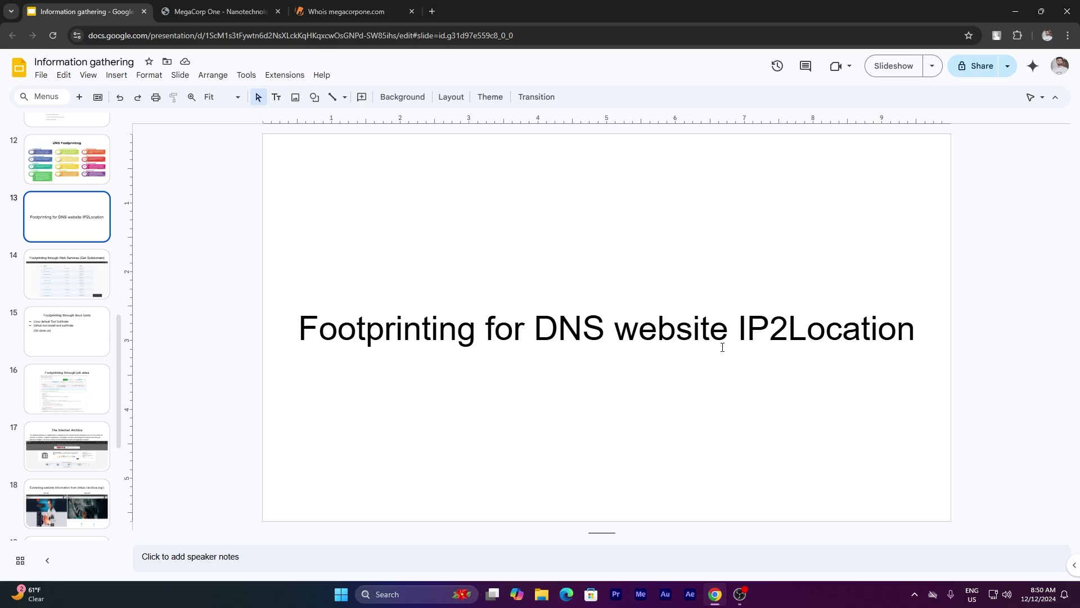
{"action": "left_click", "coordinate": [346, 11]}
{"action": "left_click", "coordinate": [441, 326]}
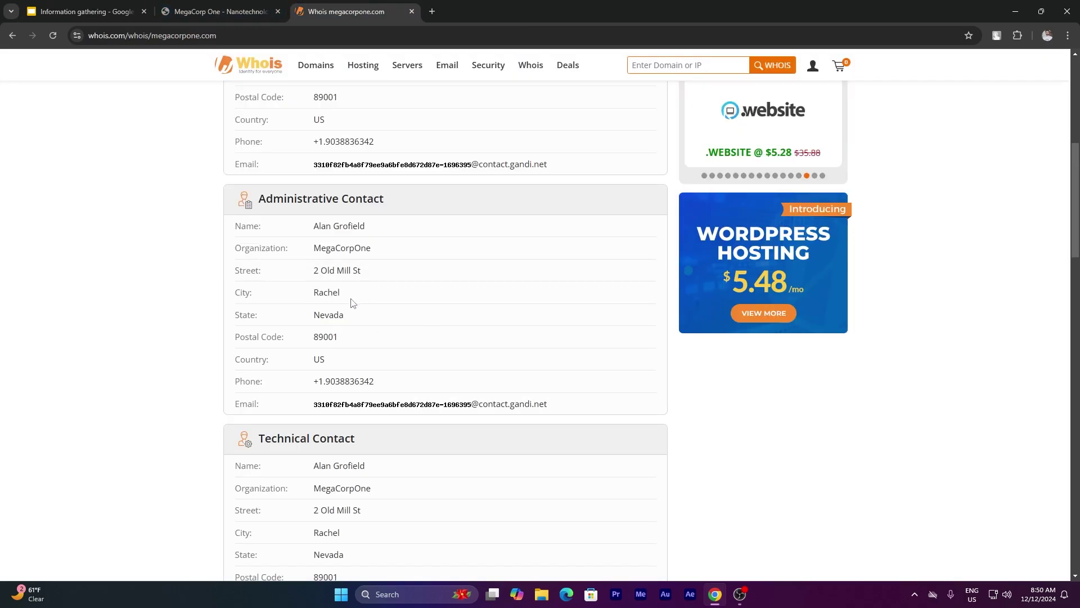
{"action": "left_click_drag", "start_coordinate": [349, 296], "coordinate": [315, 293]}
Open Google Maps in a new tab and get its place search ready for input
{"action": "left_click", "coordinate": [431, 12]}
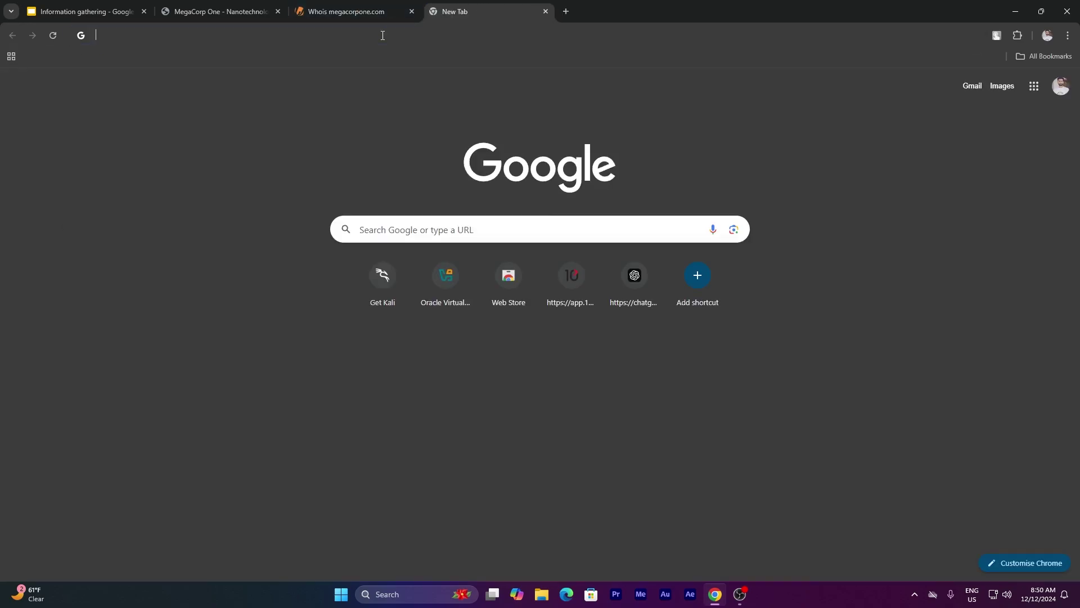
{"action": "left_click", "coordinate": [383, 35]}
{"action": "type", "text": "googl"}
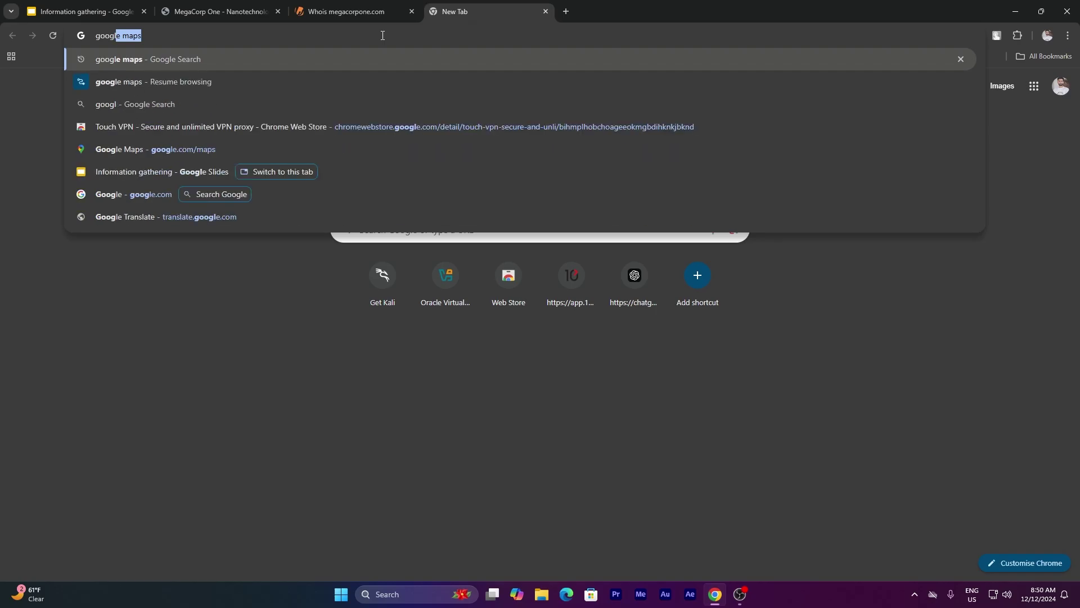
{"action": "type", "text": "e maps"}
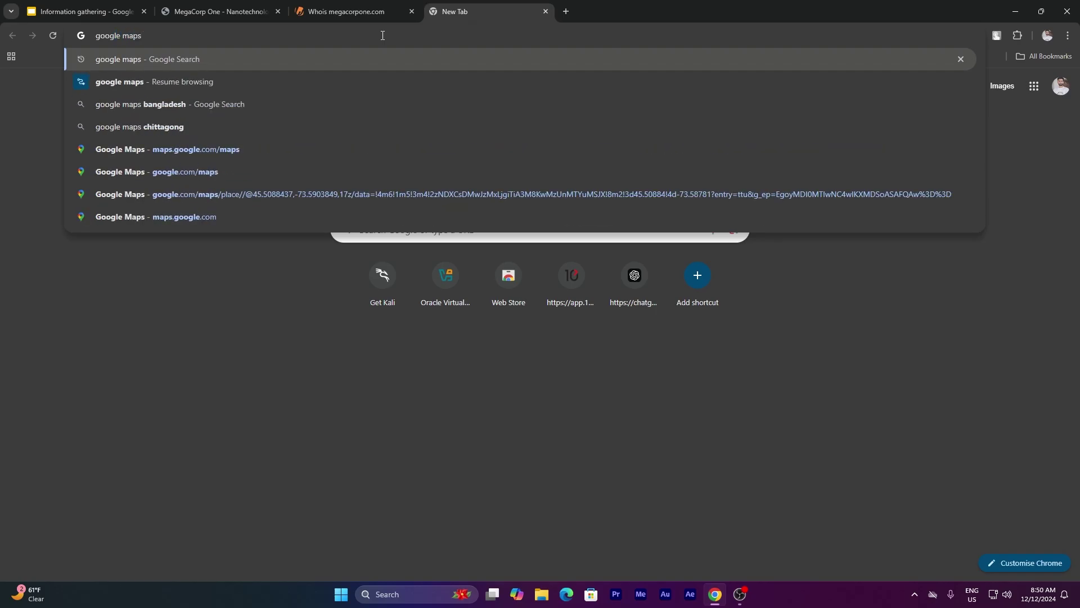
{"action": "key", "text": "Return"}
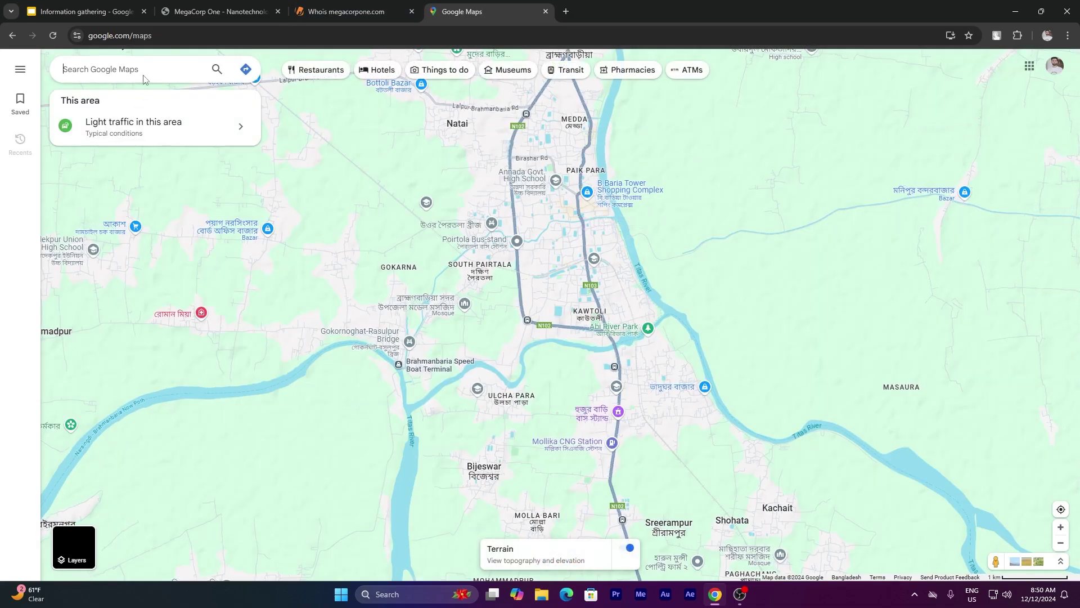
{"action": "left_click", "coordinate": [146, 68]}
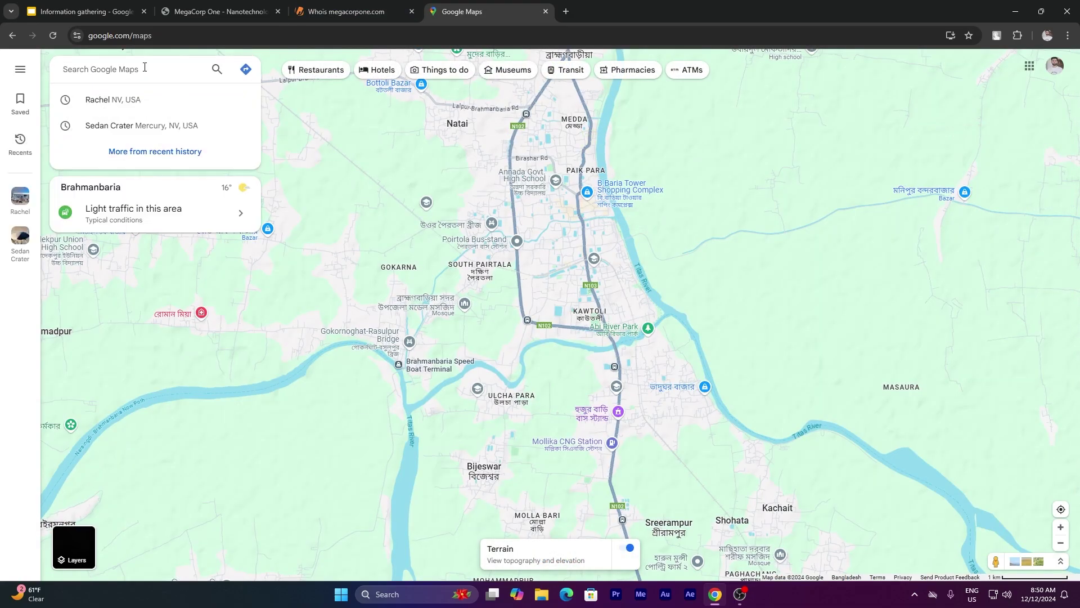
Copy the administrative contact's city from the Whois record into the Google Maps search
{"action": "left_click", "coordinate": [379, 5]}
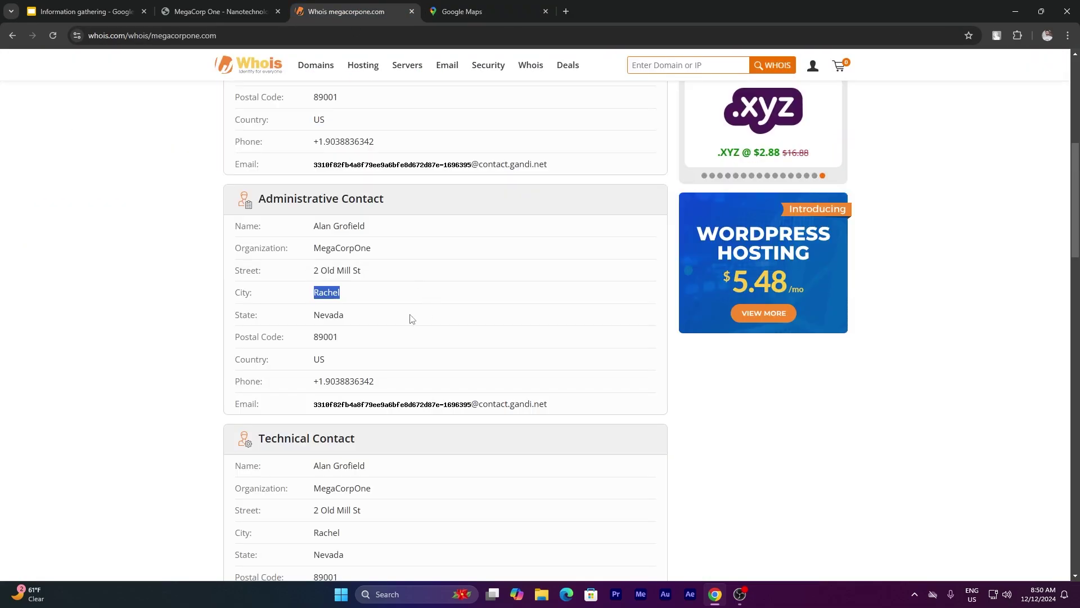
{"action": "left_click", "coordinate": [827, 403]}
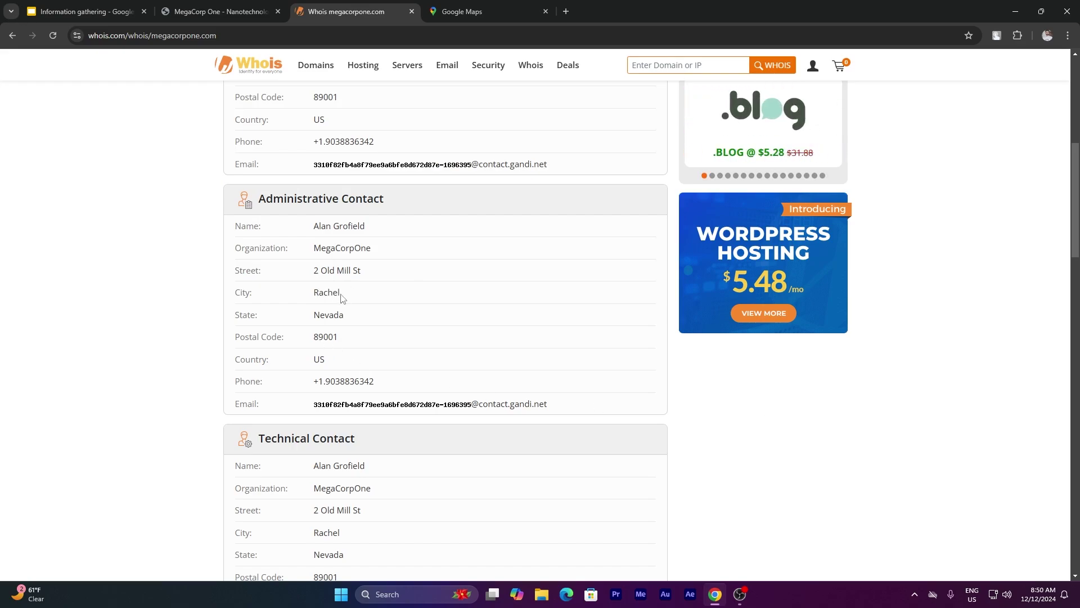
{"action": "left_click_drag", "start_coordinate": [351, 292], "coordinate": [311, 296]}
{"action": "key", "text": "ctrl+c"}
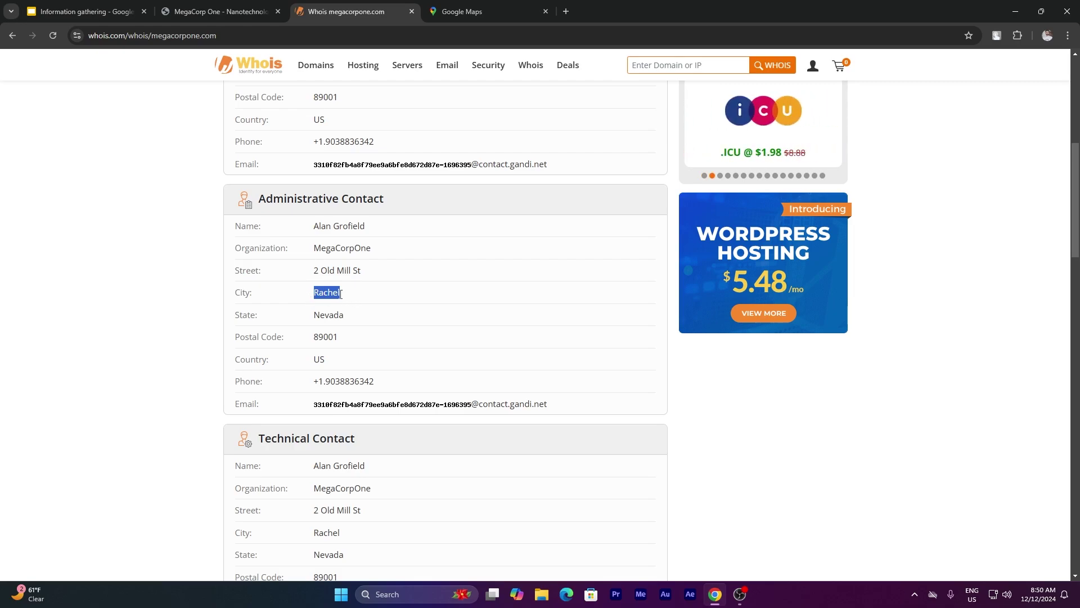
{"action": "key", "text": "ctrl+Tab"}
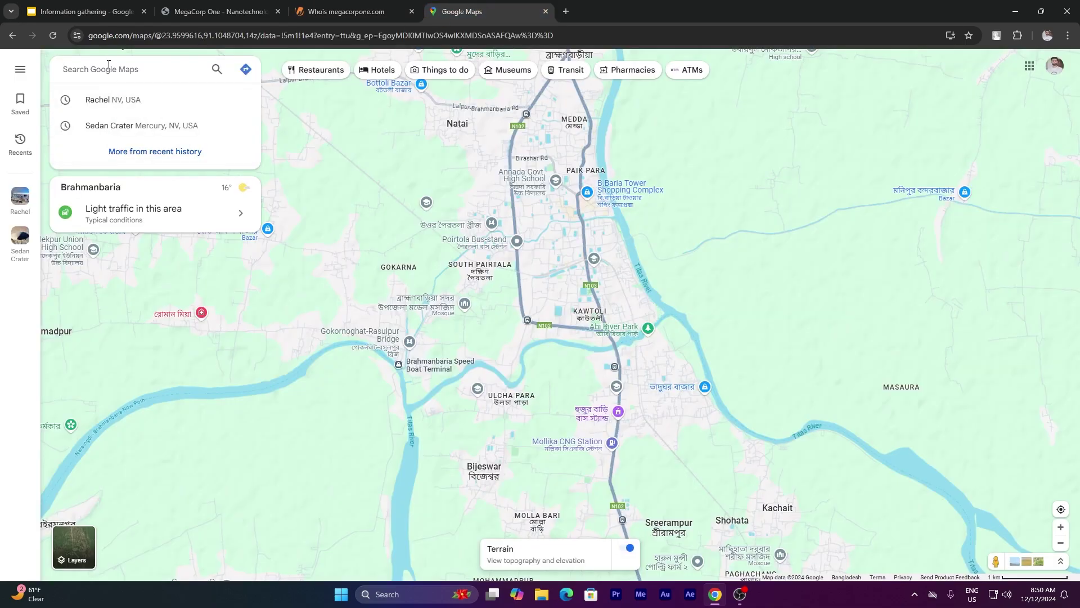
{"action": "key", "text": "ctrl+v"}
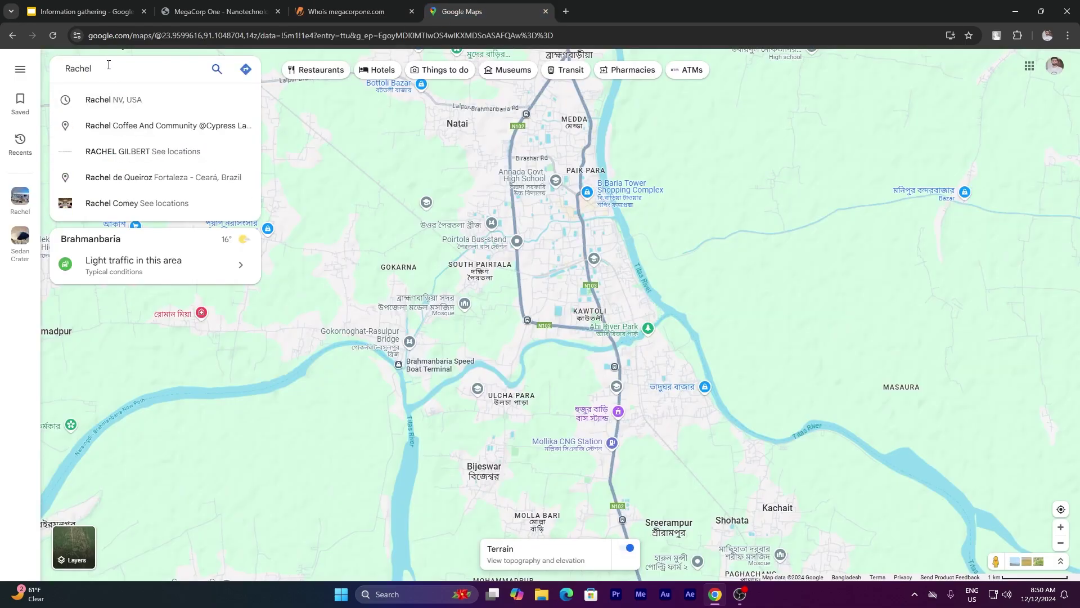
Append the administrative contact's state from the Whois record to the city in the Google Maps search
{"action": "left_click", "coordinate": [419, 8]}
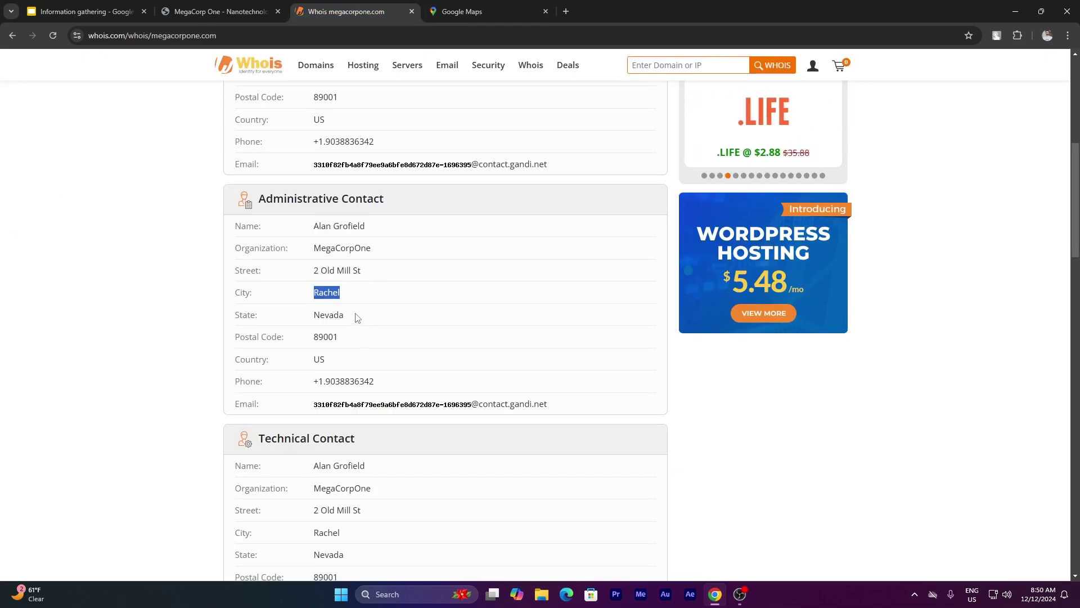
{"action": "left_click_drag", "start_coordinate": [350, 317], "coordinate": [315, 319]}
{"action": "key", "text": "ctrl+c"}
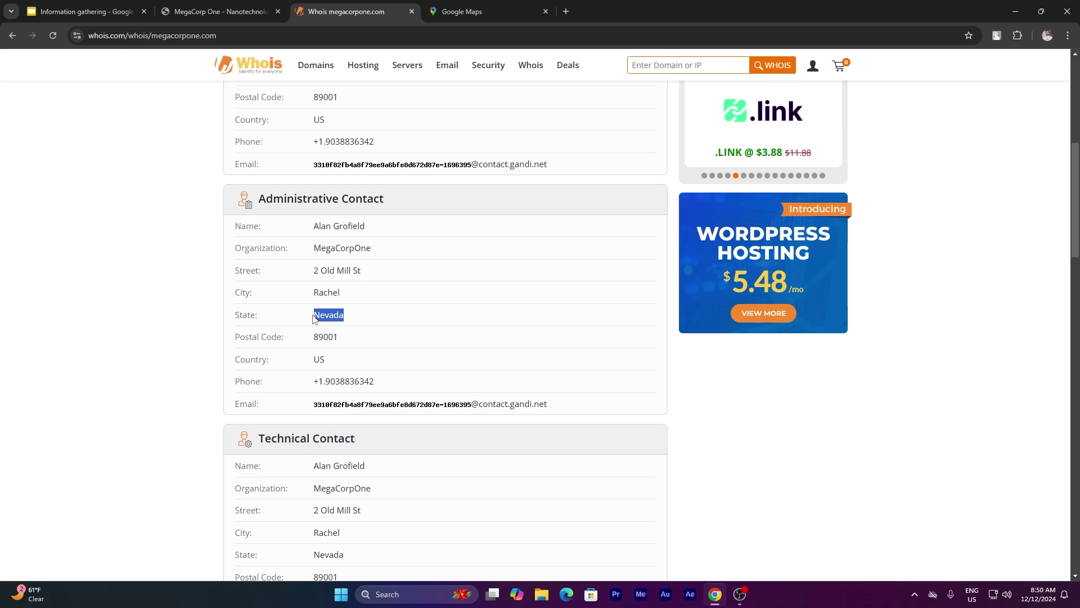
{"action": "left_click", "coordinate": [489, 12]}
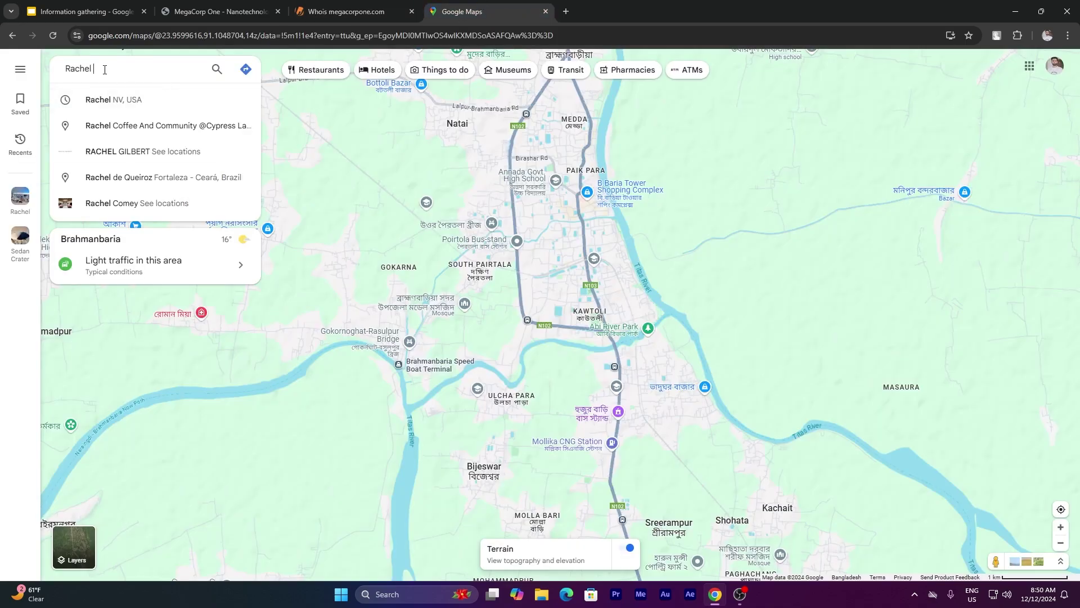
{"action": "key", "text": "ctrl+v"}
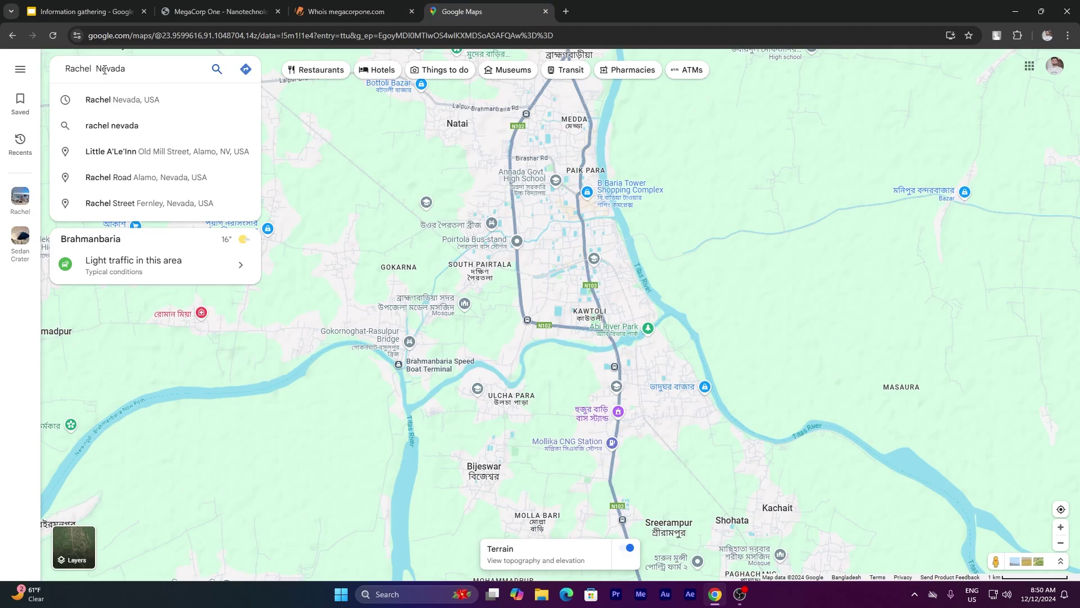
Append the administrative contact's postal code from the Whois record to the city and state in the Google Maps search
{"action": "left_click", "coordinate": [349, 12]}
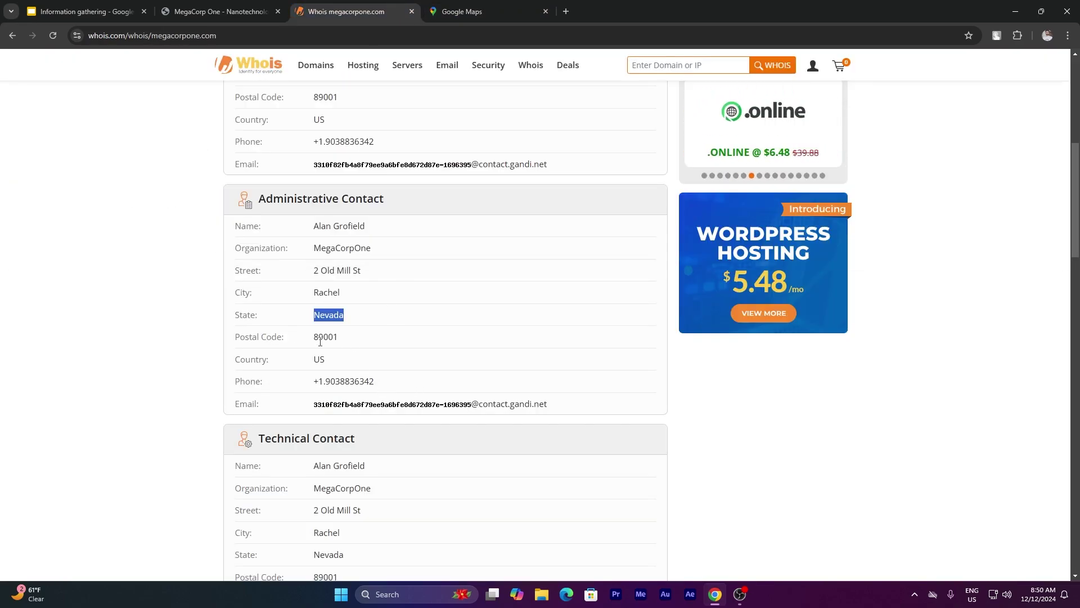
{"action": "left_click_drag", "start_coordinate": [346, 341], "coordinate": [316, 338]}
{"action": "key", "text": "ctrl+c"}
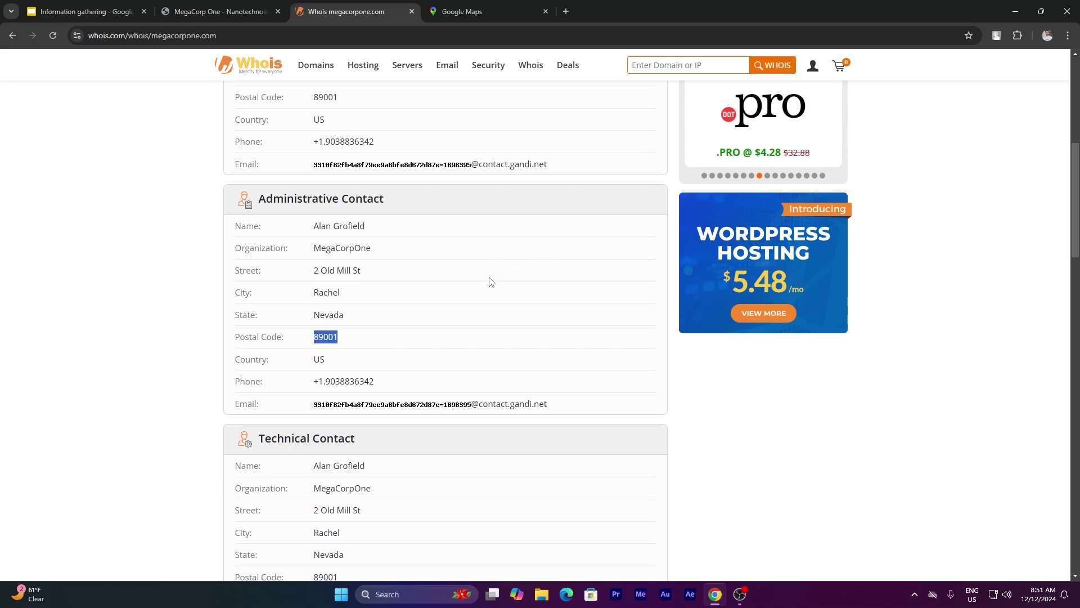
{"action": "left_click", "coordinate": [487, 7]}
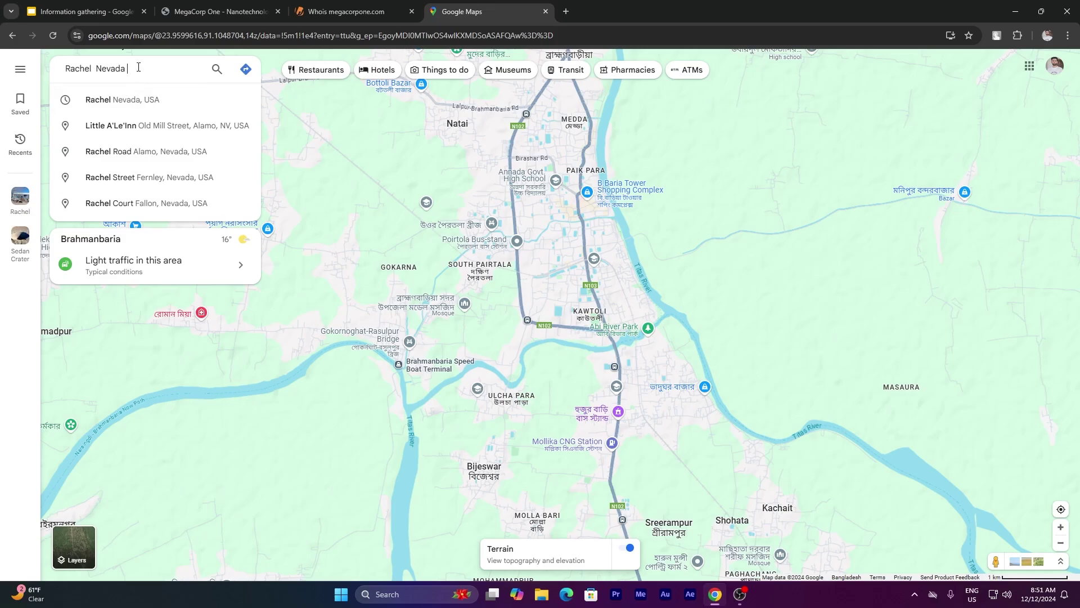
{"action": "key", "text": "ctrl+v"}
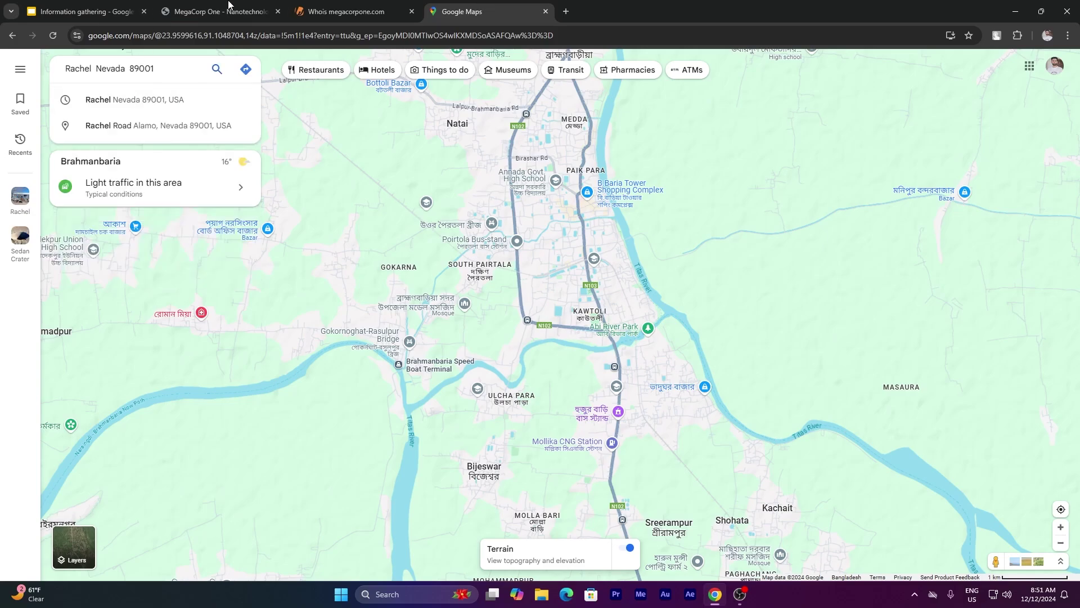
Append the administrative contact's country from the Whois record to the Google Maps search
{"action": "left_click", "coordinate": [349, 11]}
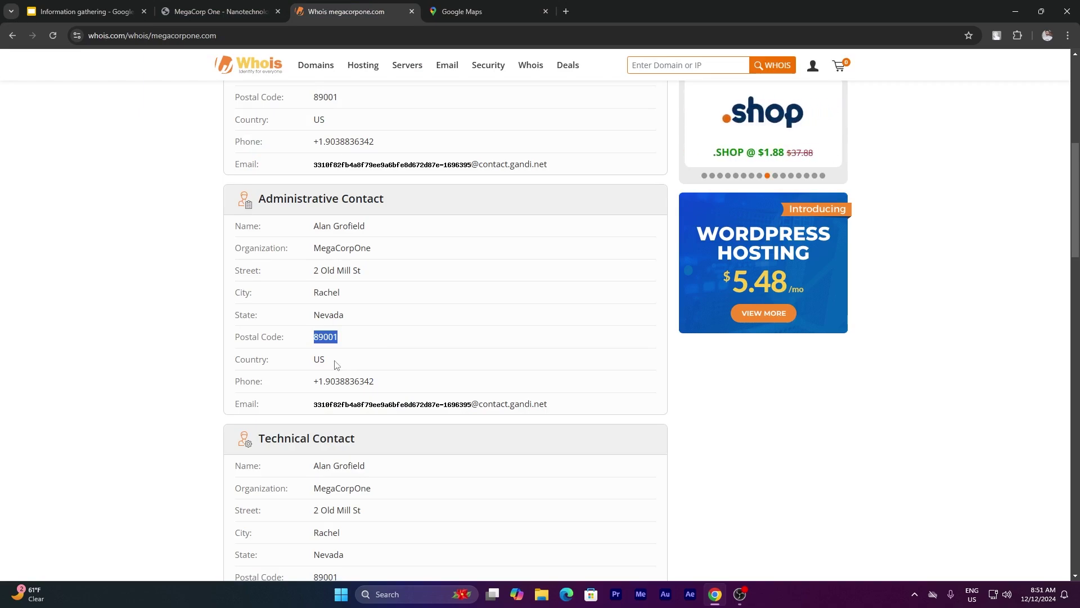
{"action": "left_click_drag", "start_coordinate": [336, 364], "coordinate": [315, 361]}
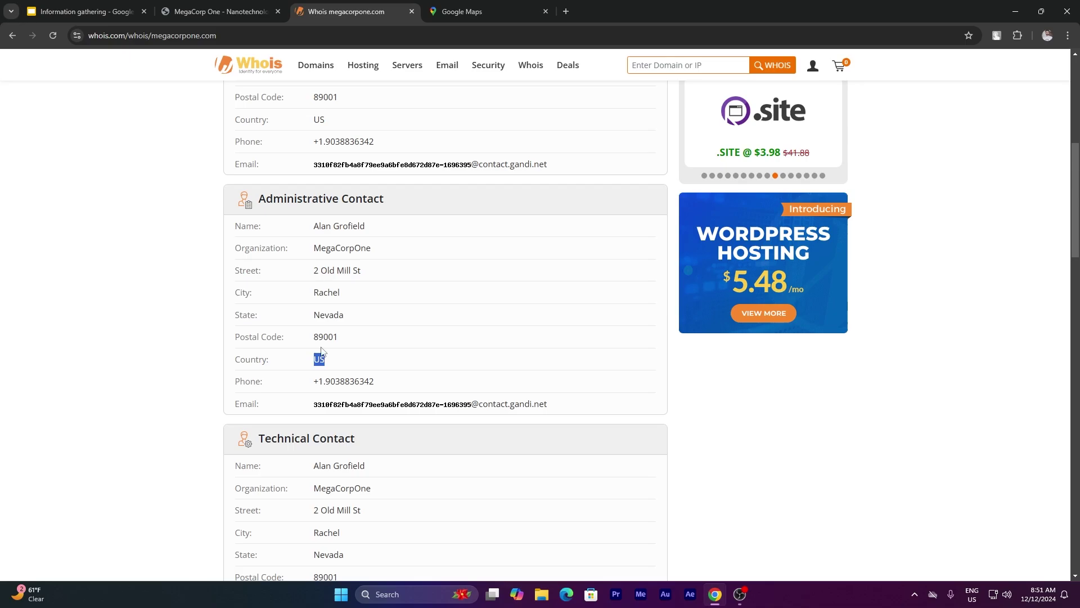
{"action": "left_click", "coordinate": [462, 11]}
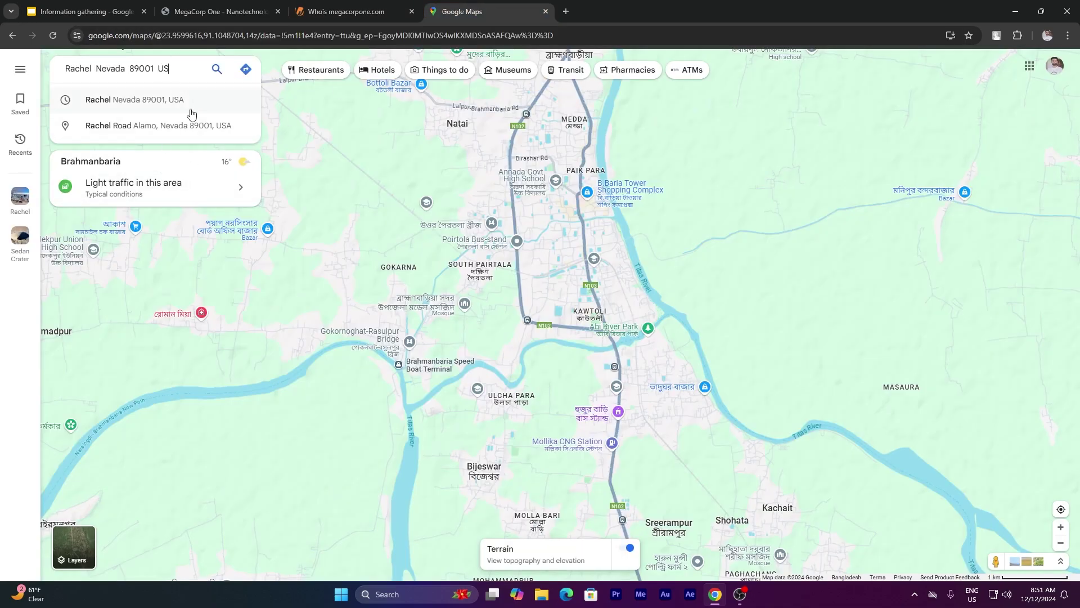
Examine the phone and email entries of the administrative and technical contacts in the Whois record
{"action": "left_click", "coordinate": [362, 6]}
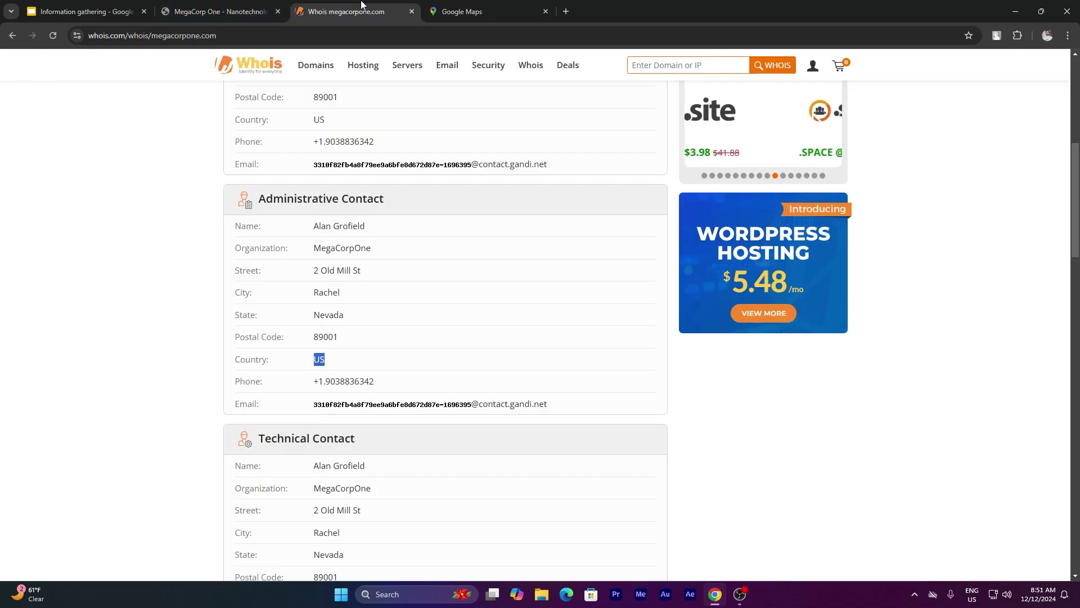
{"action": "left_click_drag", "start_coordinate": [396, 386], "coordinate": [316, 384]}
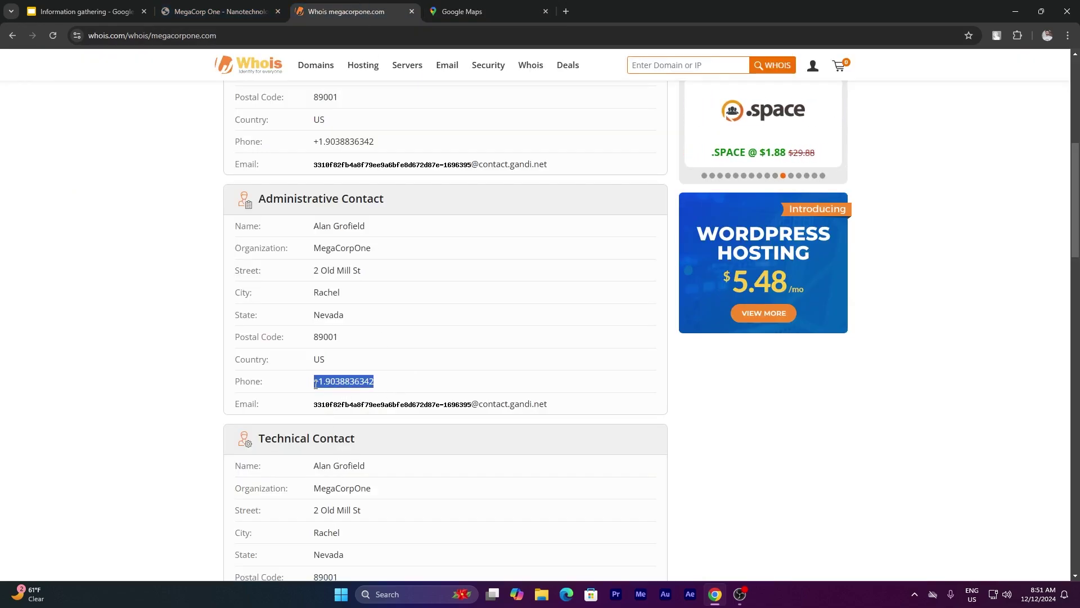
{"action": "left_click_drag", "start_coordinate": [577, 397], "coordinate": [398, 408]}
{"action": "left_click", "coordinate": [625, 329]}
{"action": "scroll", "coordinate": [492, 371], "scroll_direction": "down", "scroll_amount": 5}
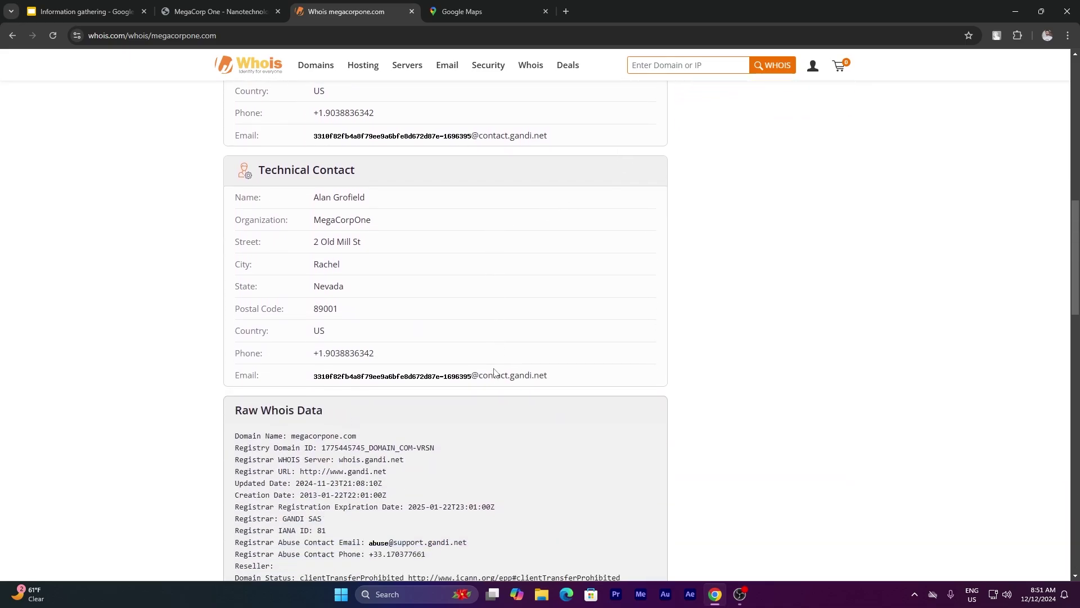
{"action": "left_click_drag", "start_coordinate": [429, 342], "coordinate": [291, 345]}
{"action": "scroll", "coordinate": [531, 272], "scroll_direction": "up", "scroll_amount": 3}
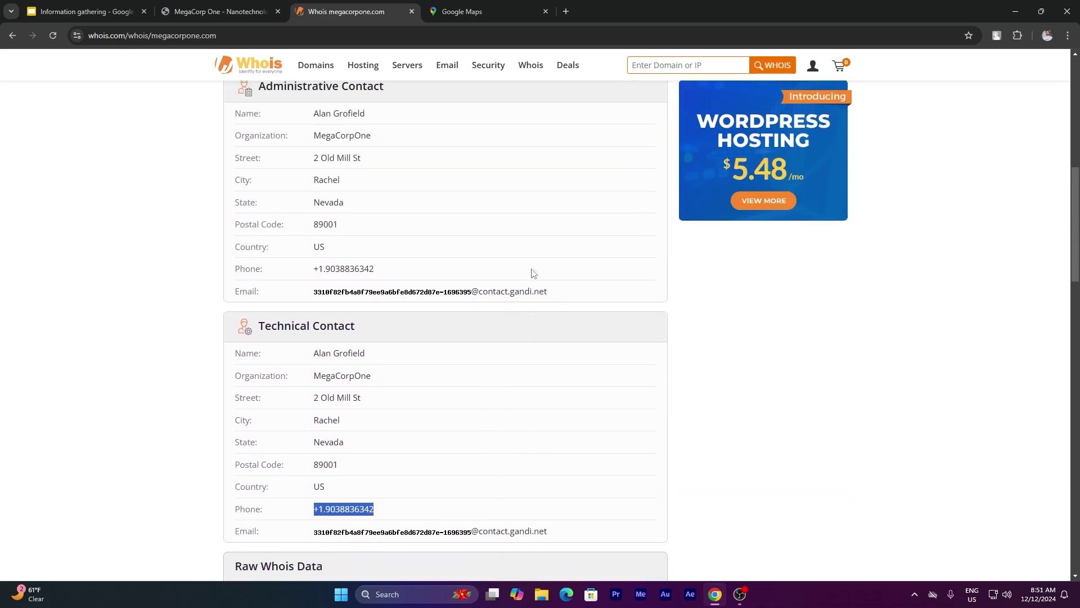
Run the Google Maps search for the contact's full location and highlight the location details of the resulting place
{"action": "left_click", "coordinate": [499, 5]}
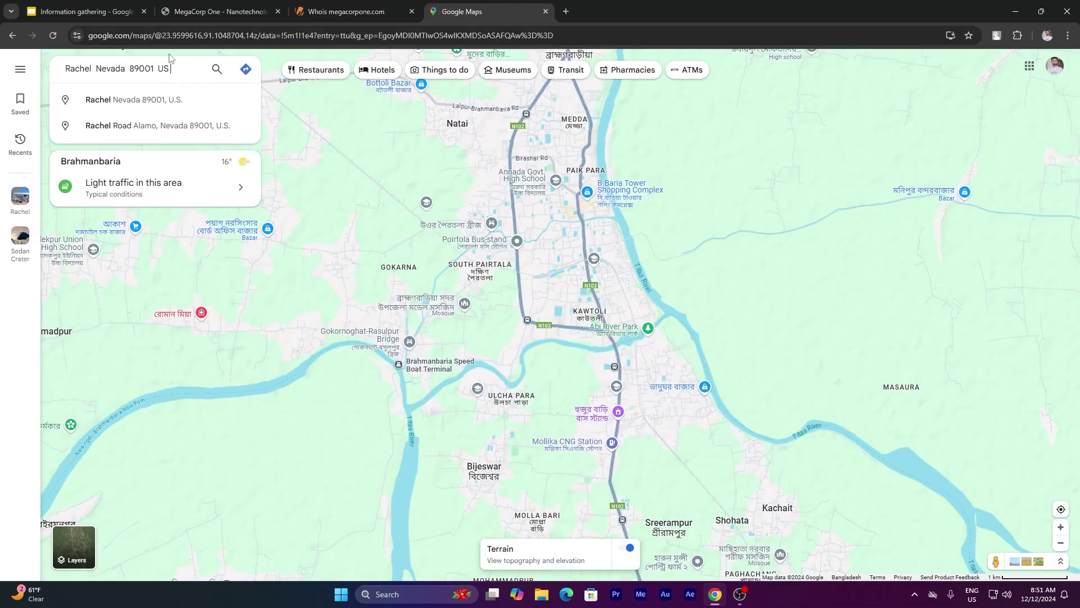
{"action": "left_click", "coordinate": [220, 82]}
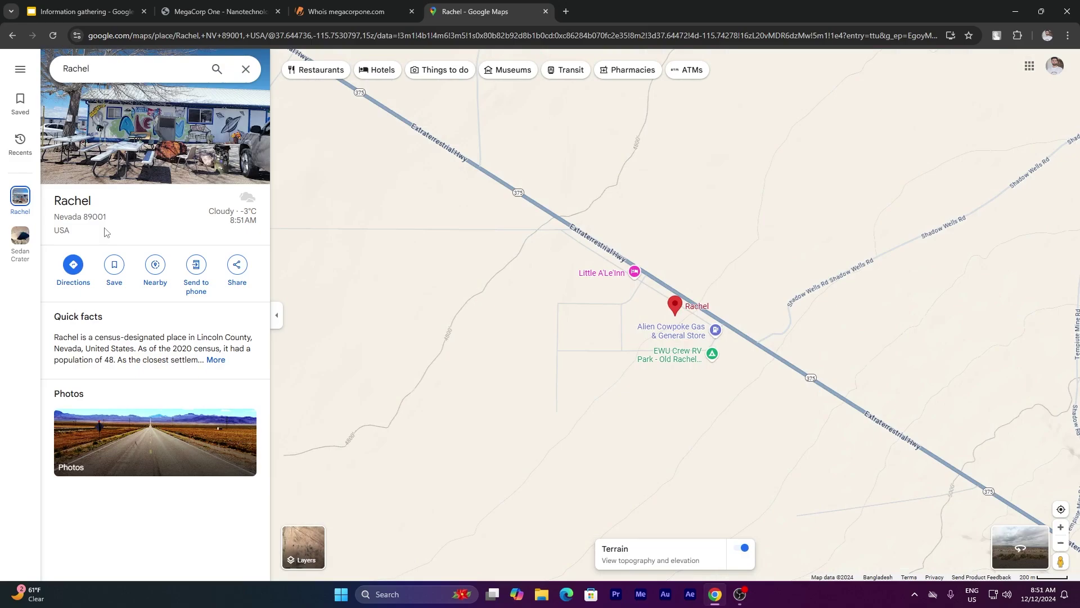
{"action": "left_click_drag", "start_coordinate": [112, 224], "coordinate": [83, 225]}
Browse the first several photos of the located town in Google Maps and return to its place overview
{"action": "left_click", "coordinate": [157, 162]}
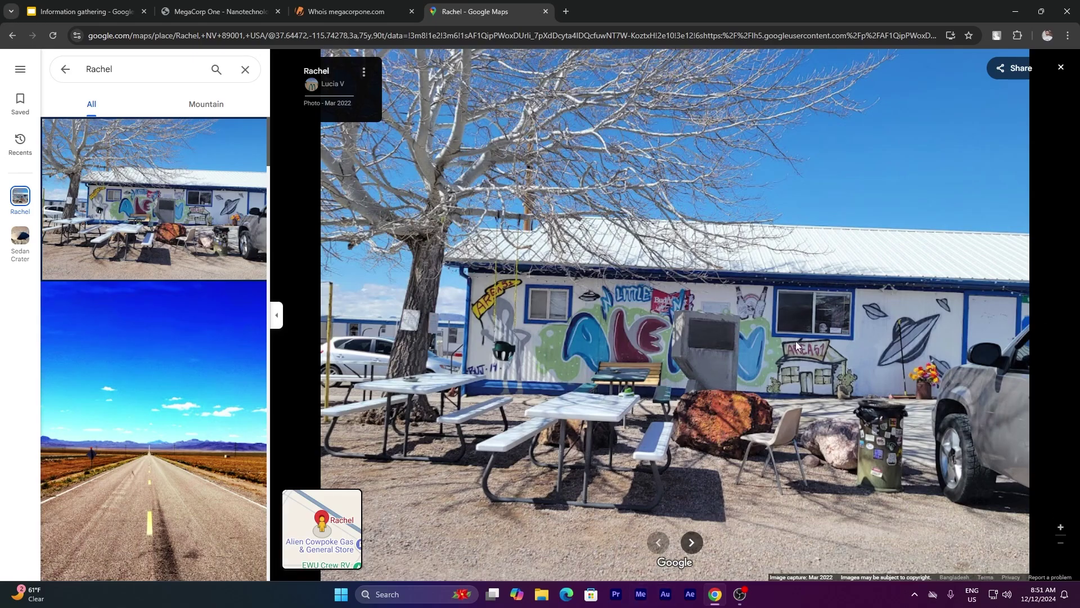
{"action": "left_click", "coordinate": [692, 543]}
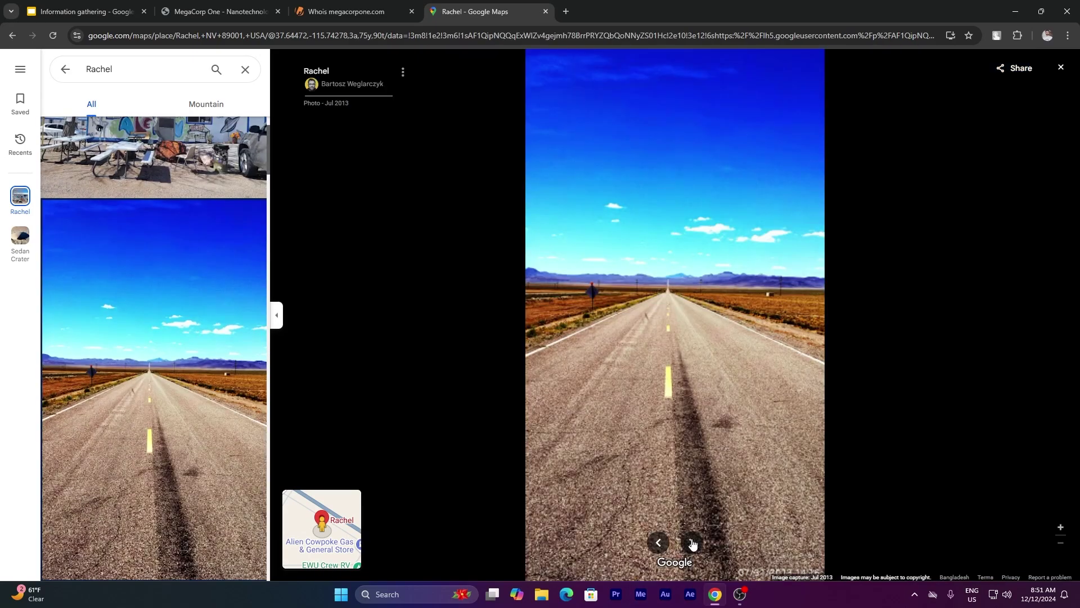
{"action": "left_click", "coordinate": [692, 542]}
{"action": "left_click", "coordinate": [692, 542]}
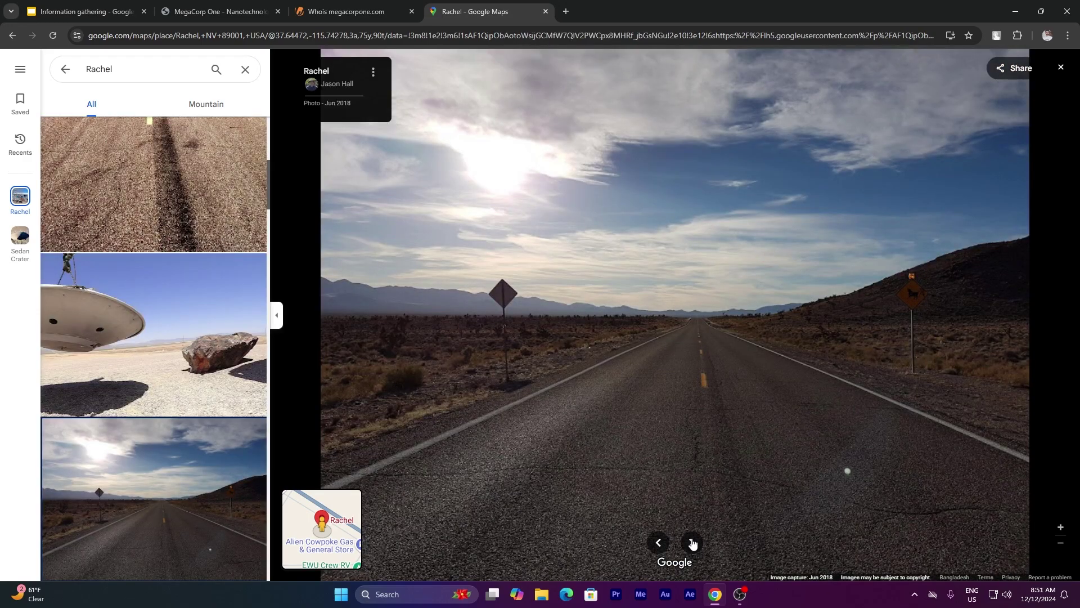
{"action": "left_click", "coordinate": [692, 542]}
{"action": "left_click", "coordinate": [692, 543]}
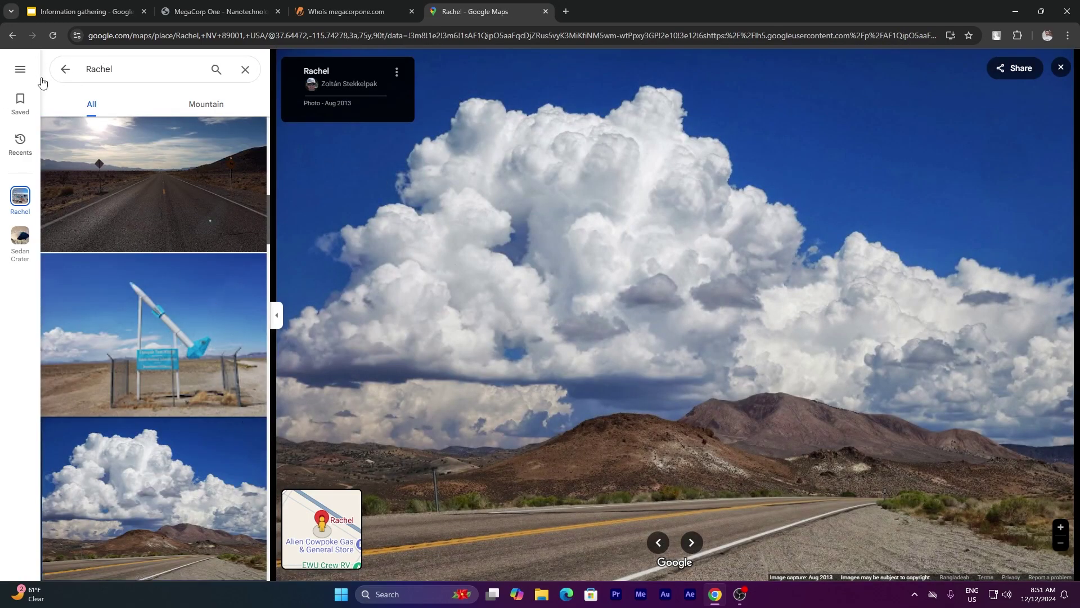
{"action": "left_click", "coordinate": [66, 74]}
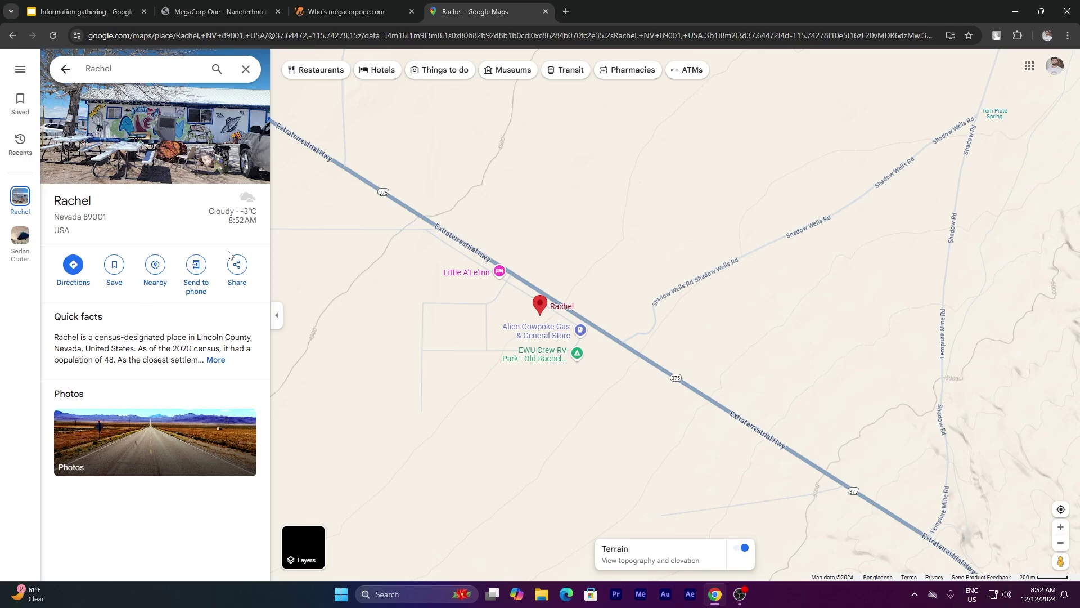
Check the IP2Location footprinting slide in the Information gathering presentation and open a new browser tab
{"action": "left_click", "coordinate": [85, 11]}
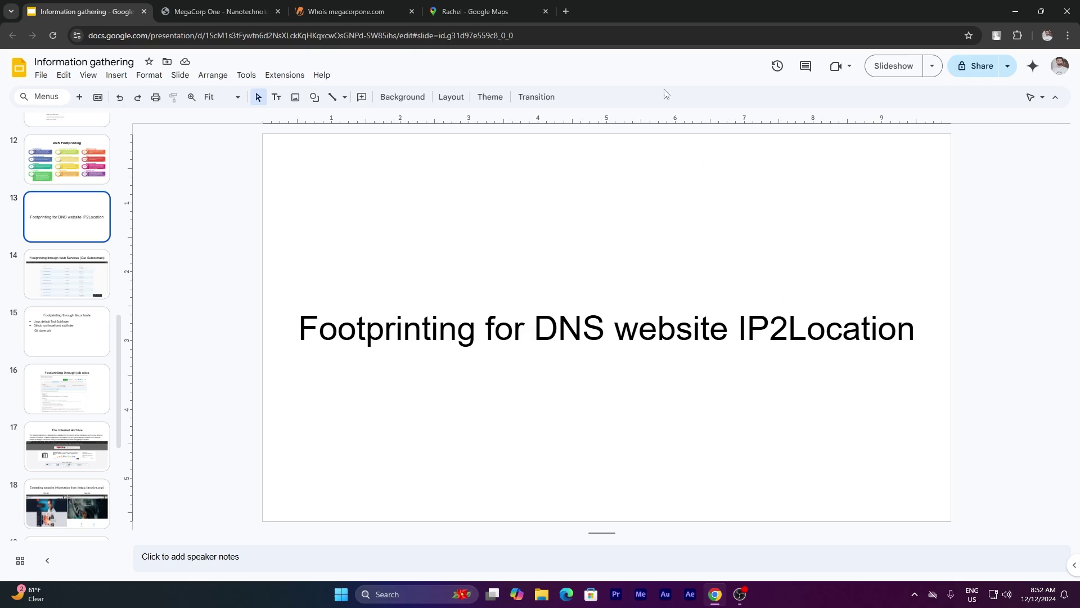
{"action": "left_click", "coordinate": [566, 11]}
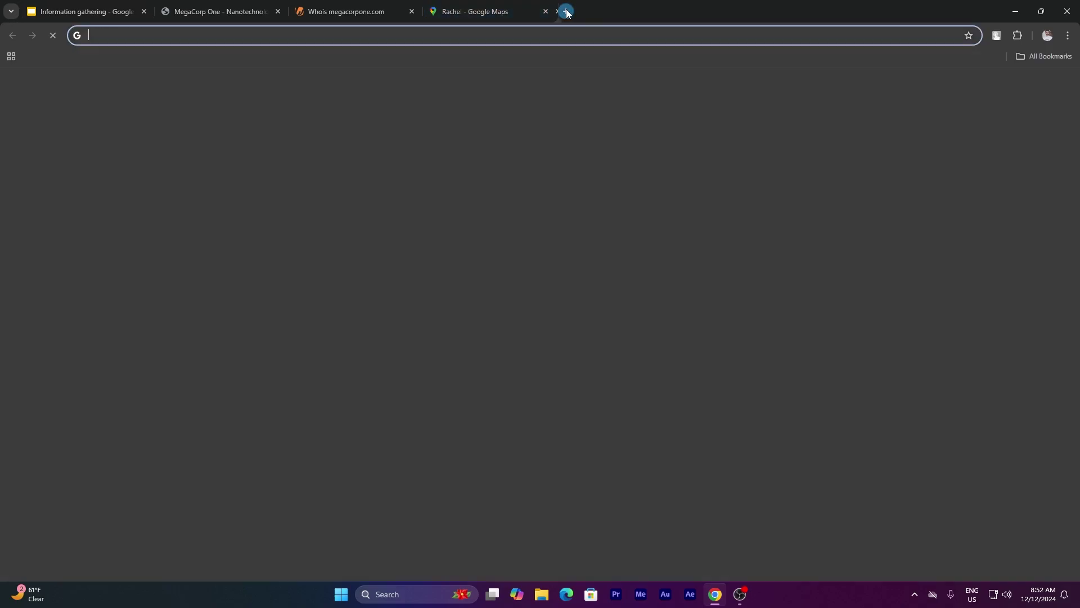
{"action": "left_click", "coordinate": [484, 11]}
{"action": "left_click", "coordinate": [597, 10]}
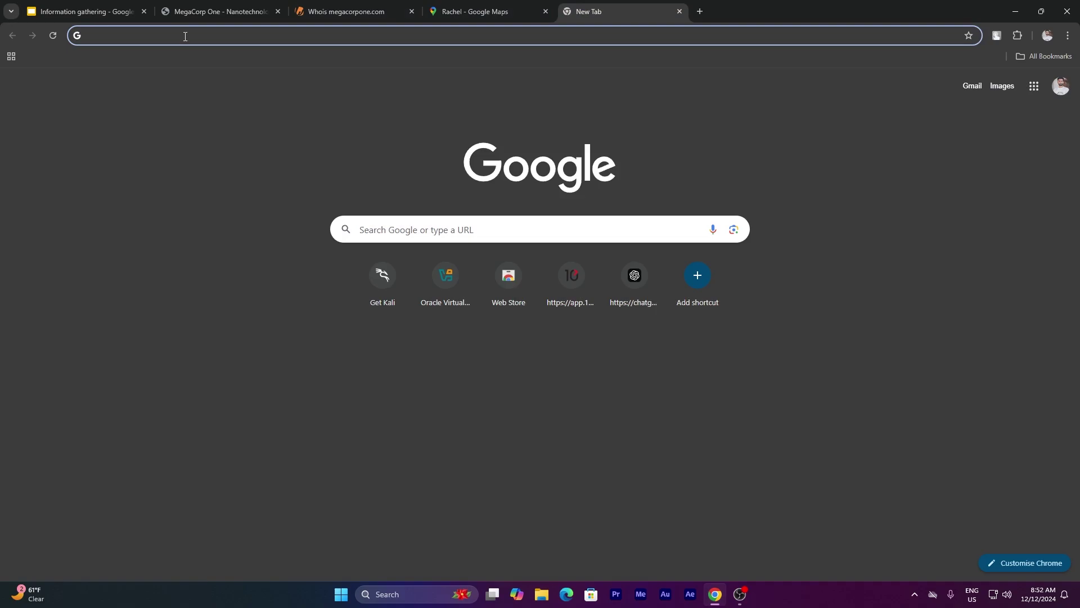
Search Google for ip2location
{"action": "left_click", "coordinate": [185, 36]}
{"action": "left_click", "coordinate": [252, 299]}
{"action": "left_click", "coordinate": [456, 228]}
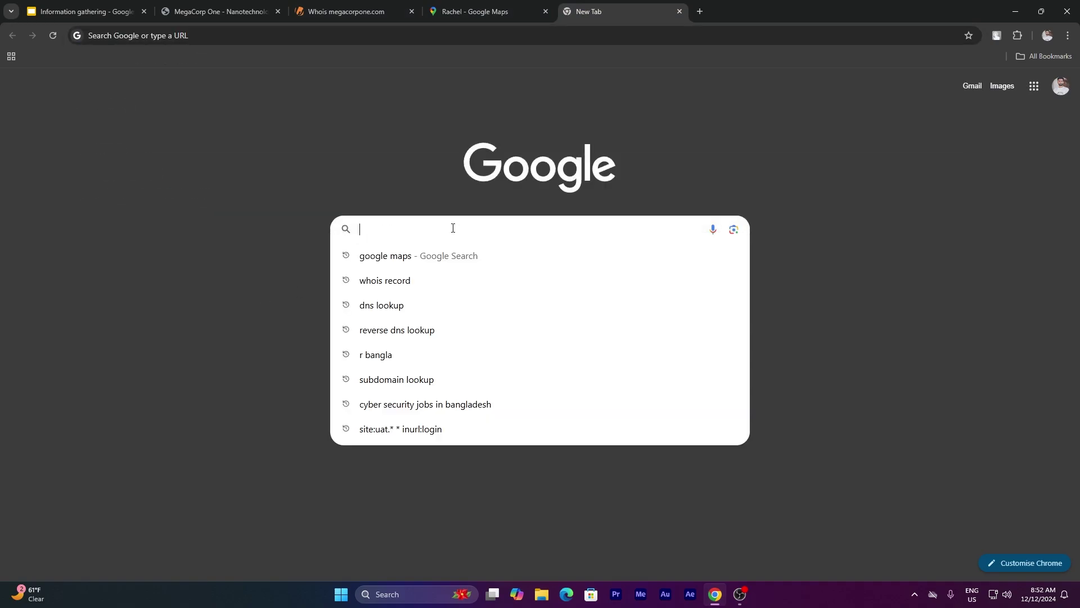
{"action": "type", "text": "ip"}
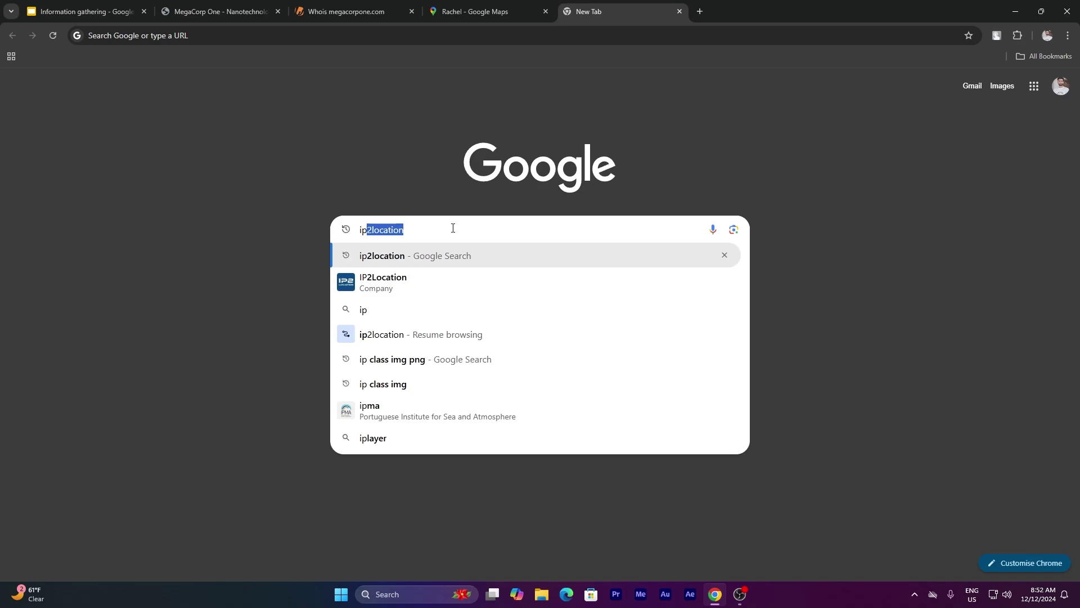
{"action": "type", "text": "2lo"}
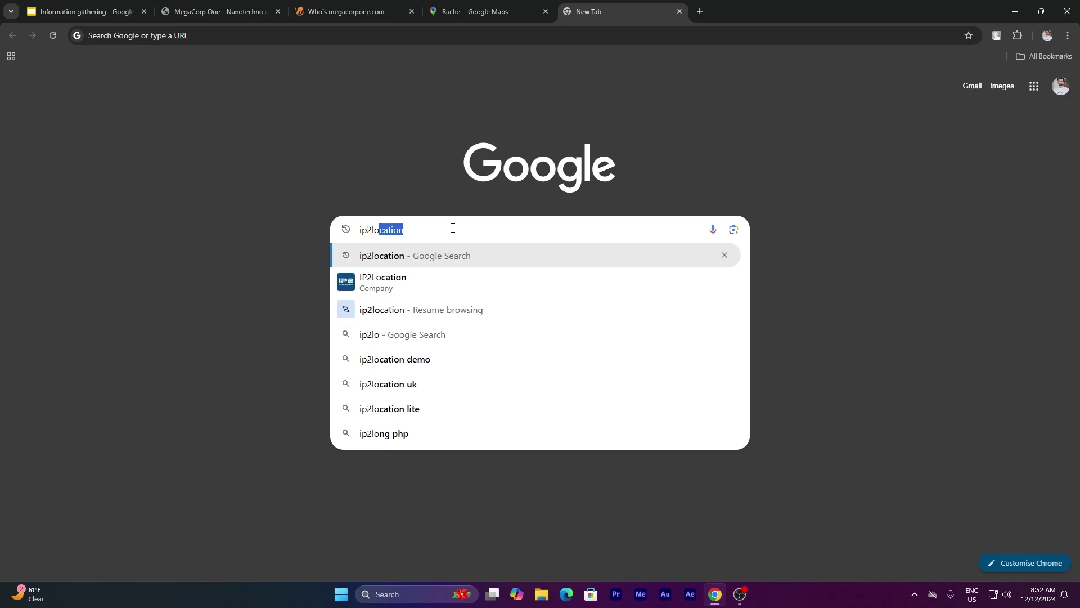
{"action": "type", "text": "cation"}
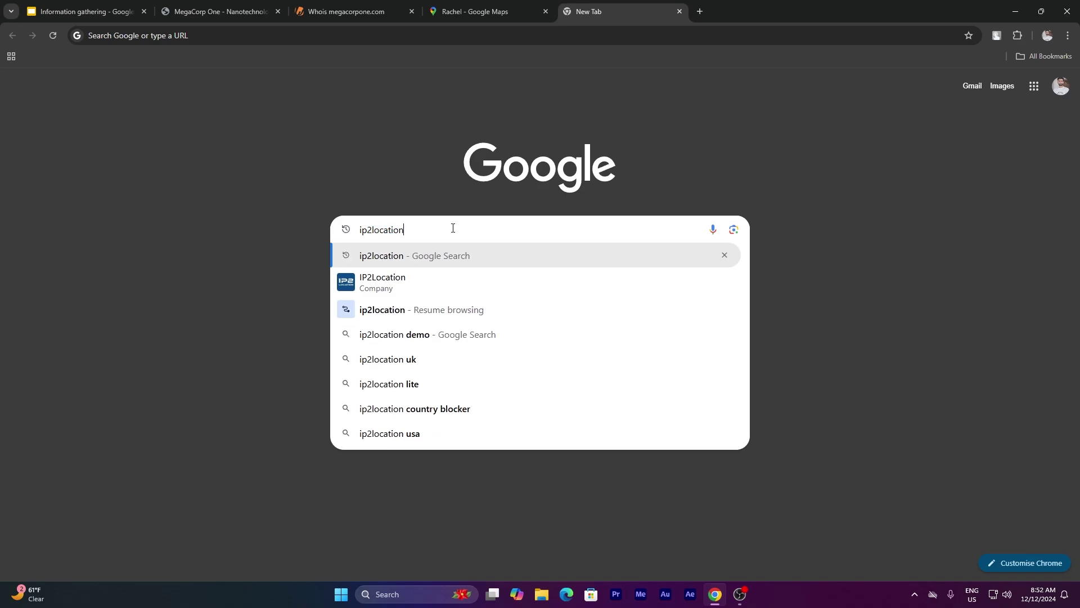
{"action": "key", "text": "Return"}
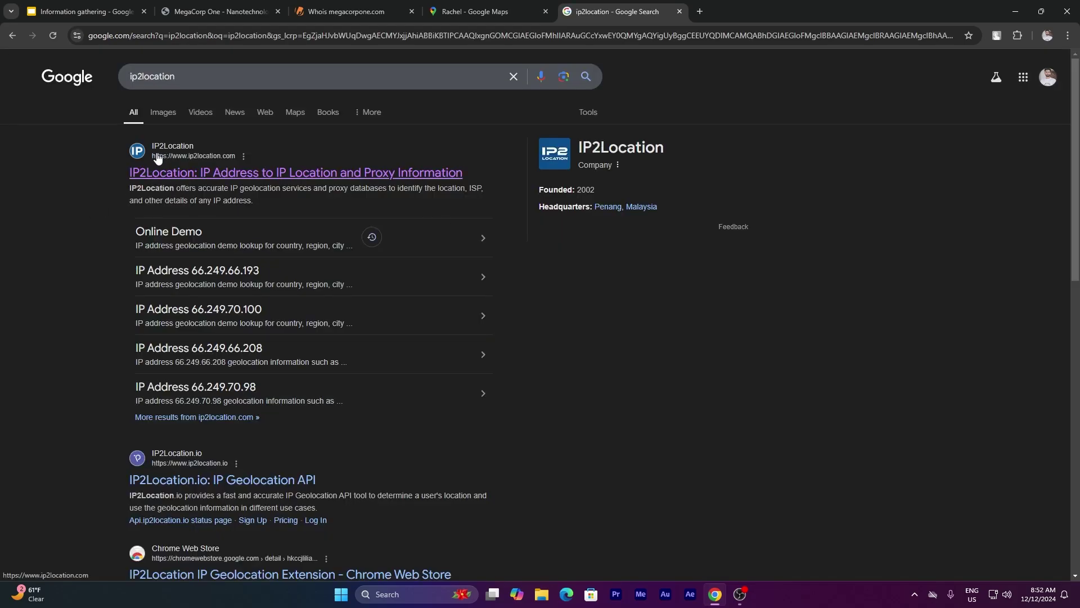
Open the IP2Location website from the search results and clear the prefilled address in its IP lookup
{"action": "left_click", "coordinate": [161, 180]}
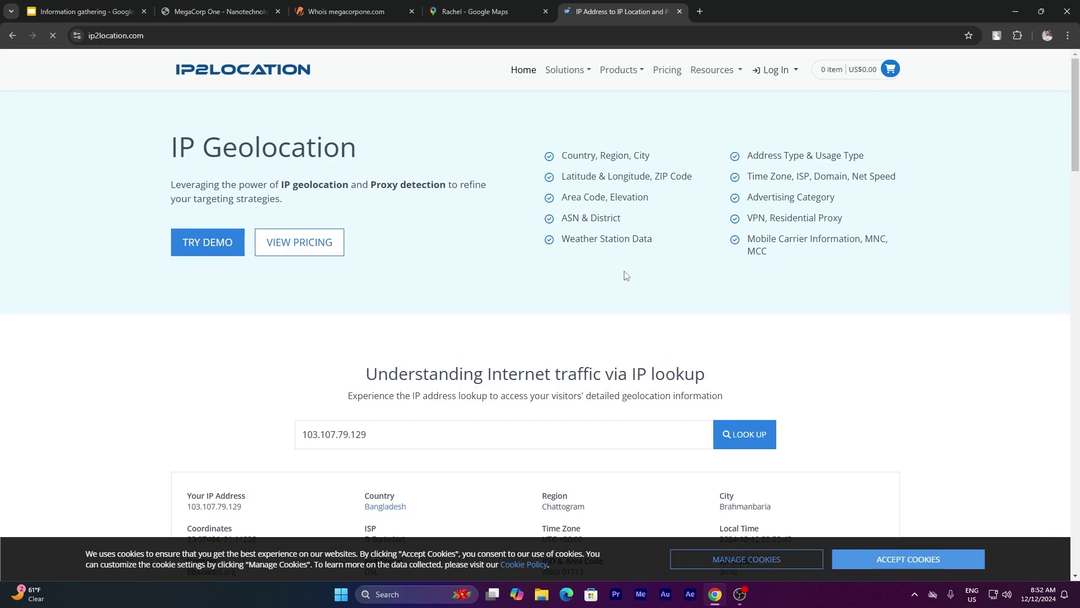
{"action": "scroll", "coordinate": [394, 318], "scroll_direction": "down", "scroll_amount": 2}
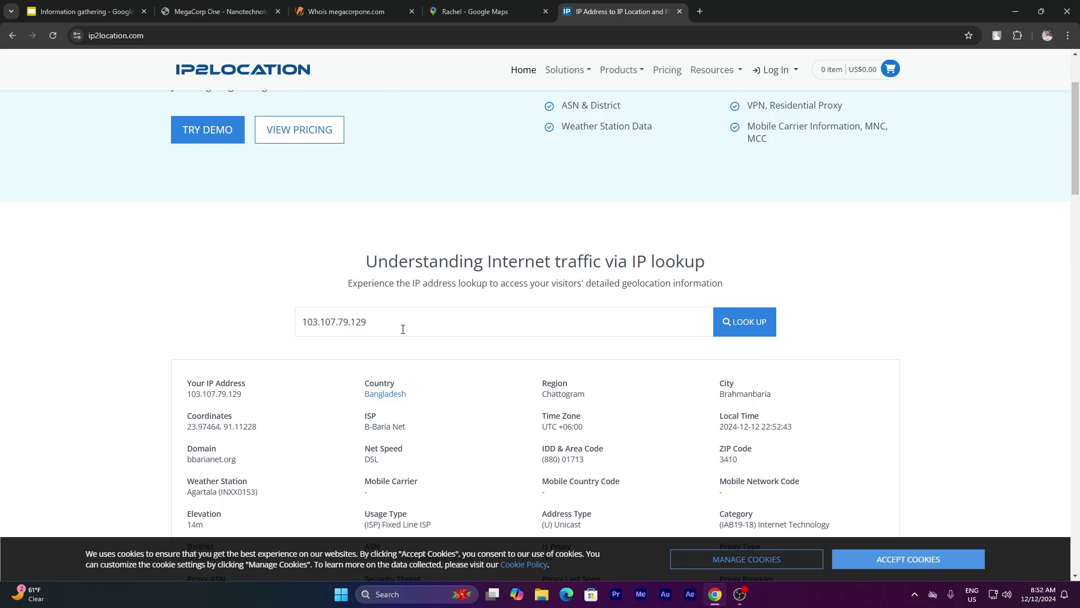
{"action": "left_click_drag", "start_coordinate": [397, 326], "coordinate": [285, 330]}
{"action": "key", "text": "BackSpace"}
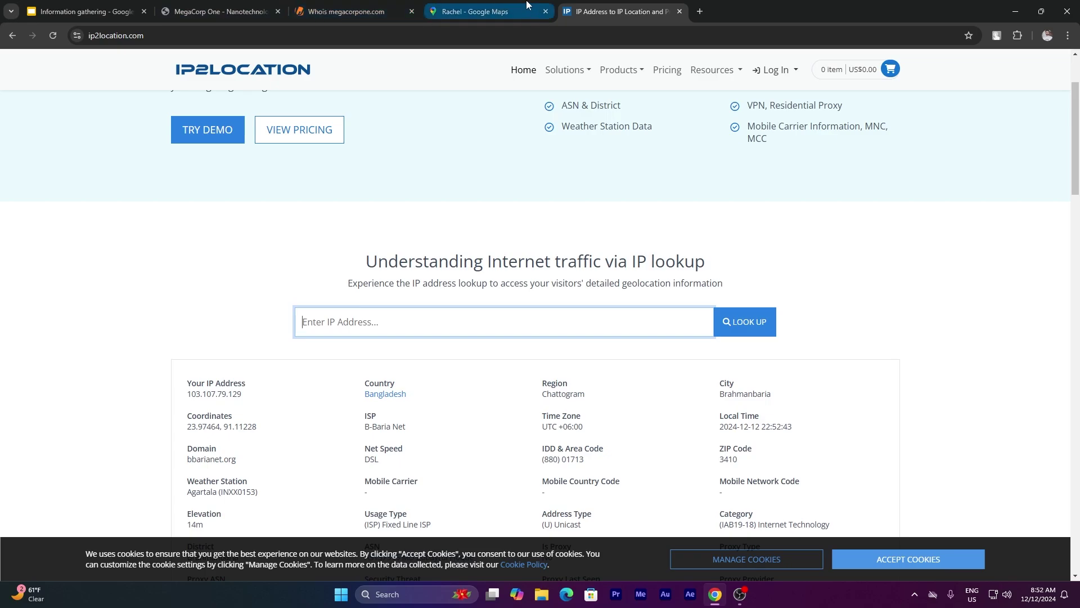
Look through the megacorpone.com Whois record, from the domain information to the end of the raw Whois data, for an IP address
{"action": "left_click", "coordinate": [339, 5]}
{"action": "left_click", "coordinate": [809, 477]}
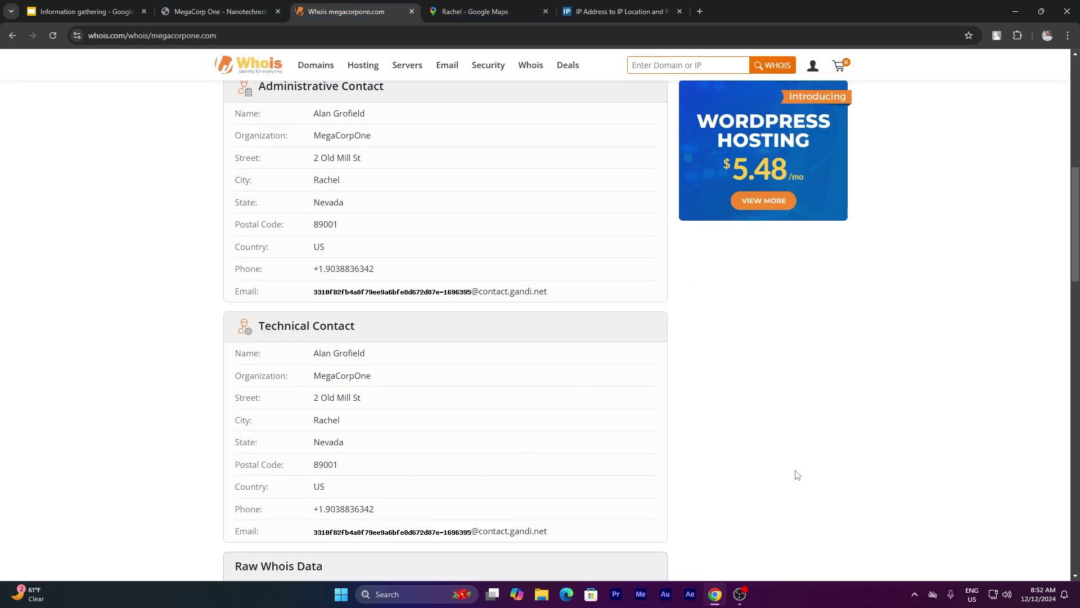
{"action": "scroll", "coordinate": [540, 366], "scroll_direction": "up", "scroll_amount": 8}
{"action": "scroll", "coordinate": [428, 291], "scroll_direction": "up", "scroll_amount": 1}
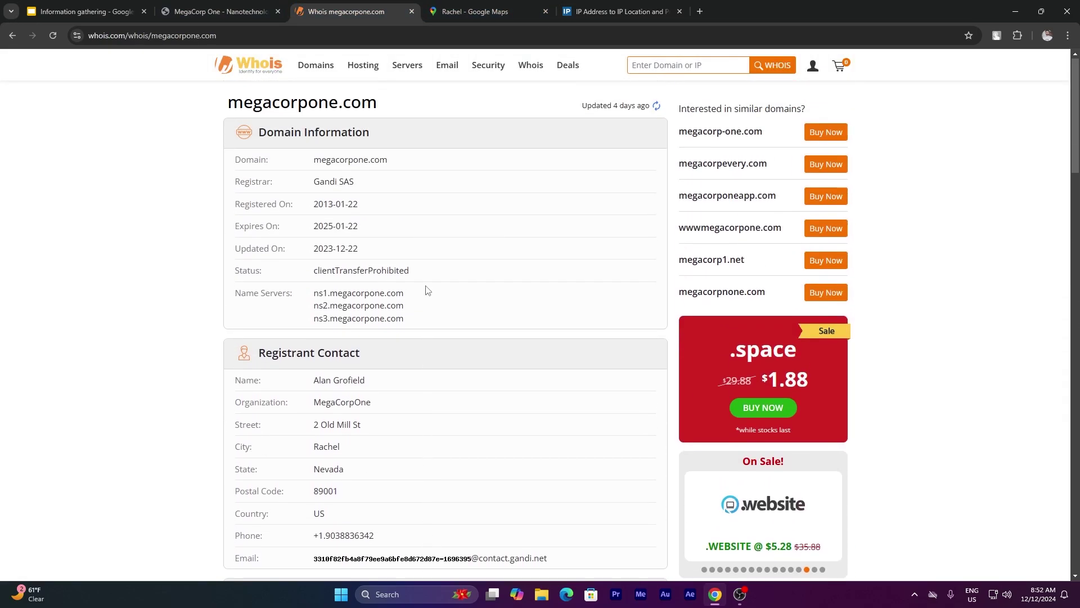
{"action": "scroll", "coordinate": [482, 313], "scroll_direction": "down", "scroll_amount": 5}
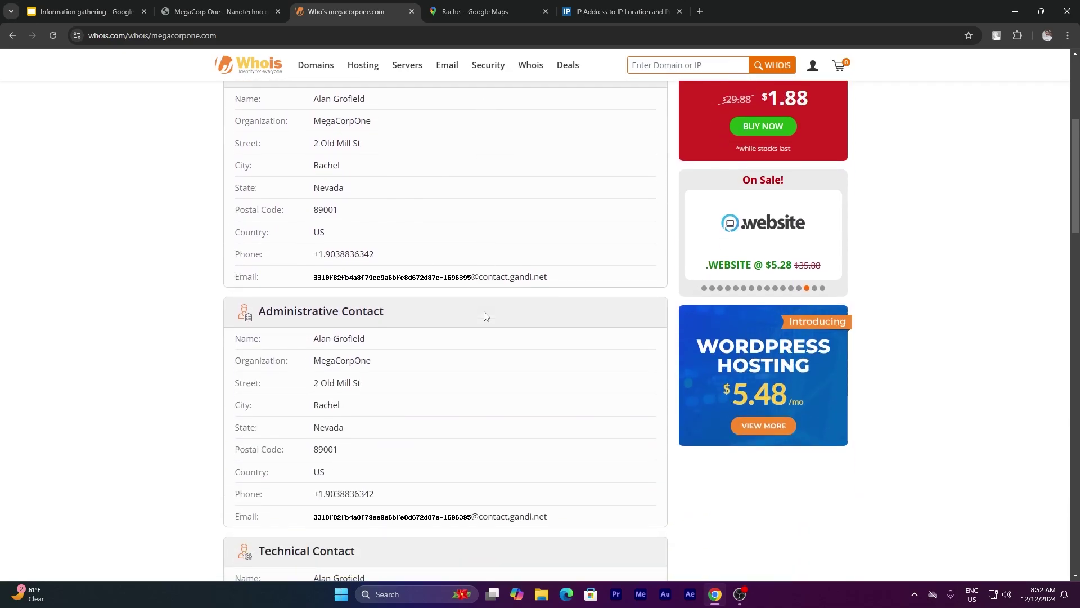
{"action": "scroll", "coordinate": [424, 313], "scroll_direction": "down", "scroll_amount": 11}
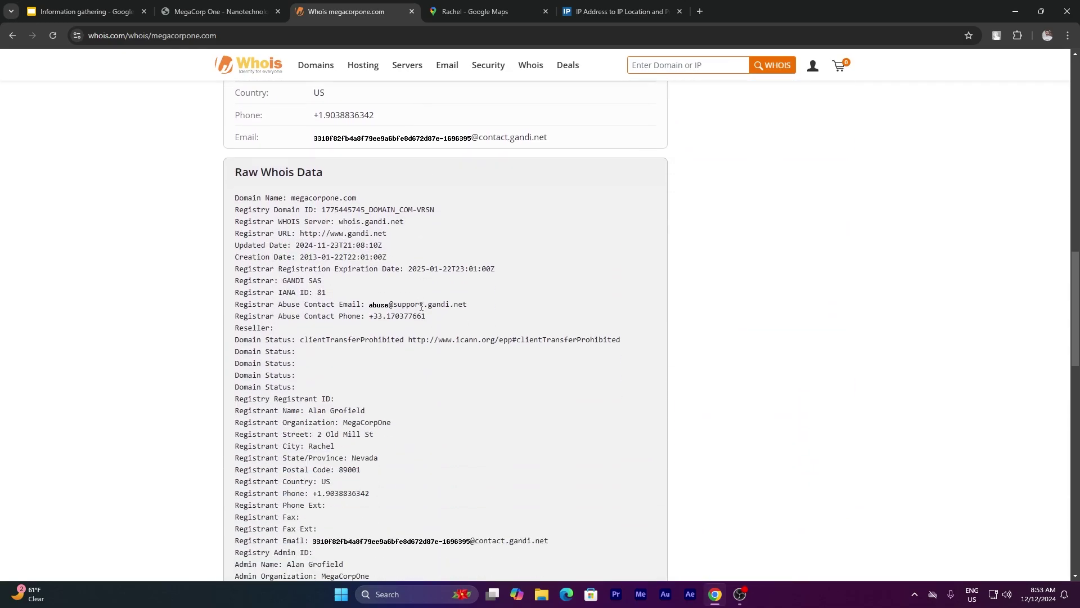
{"action": "scroll", "coordinate": [421, 306], "scroll_direction": "down", "scroll_amount": 3}
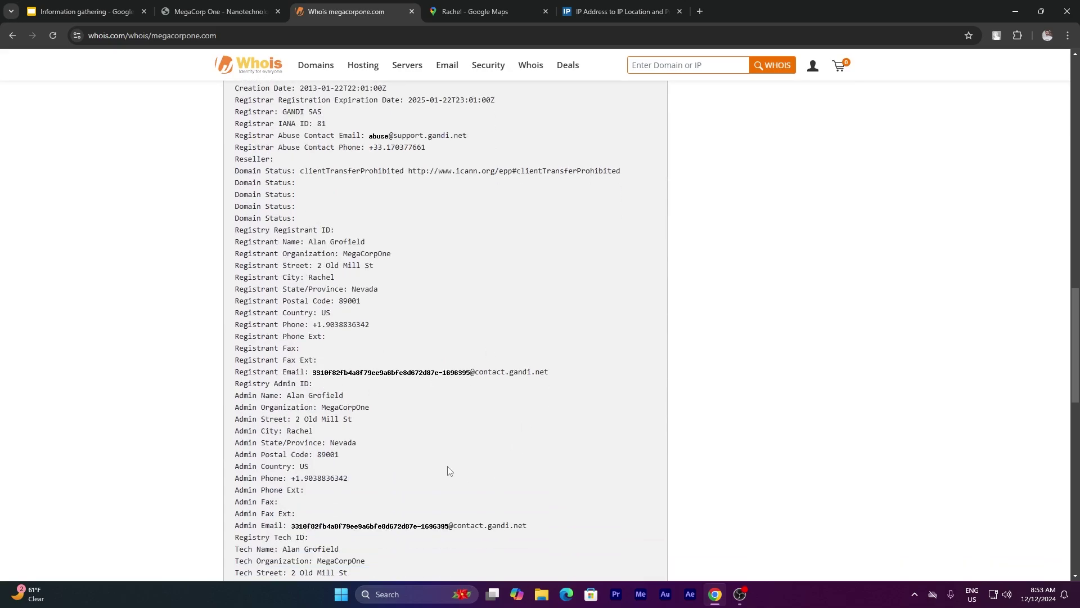
{"action": "scroll", "coordinate": [450, 468], "scroll_direction": "down", "scroll_amount": 9}
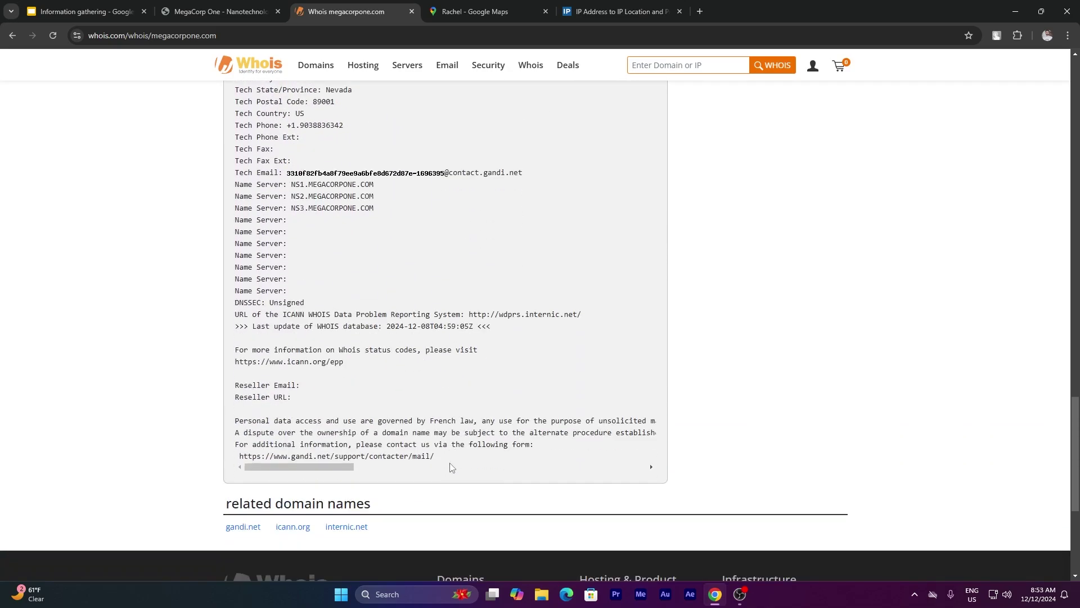
Search Google for dns lookup in a new browser tab
{"action": "scroll", "coordinate": [451, 465], "scroll_direction": "up", "scroll_amount": 13}
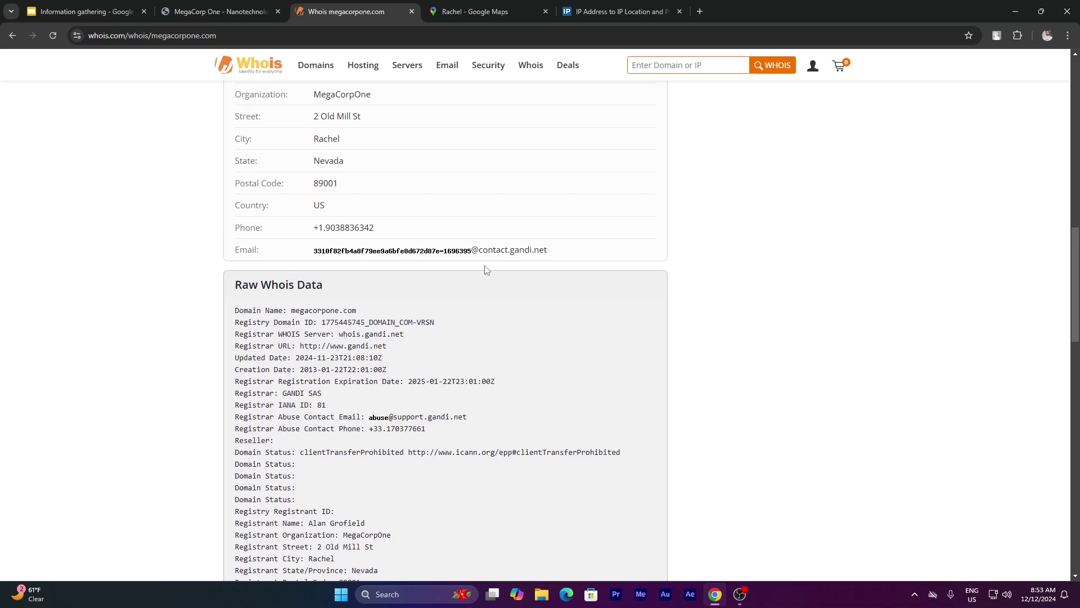
{"action": "scroll", "coordinate": [485, 269], "scroll_direction": "up", "scroll_amount": 14}
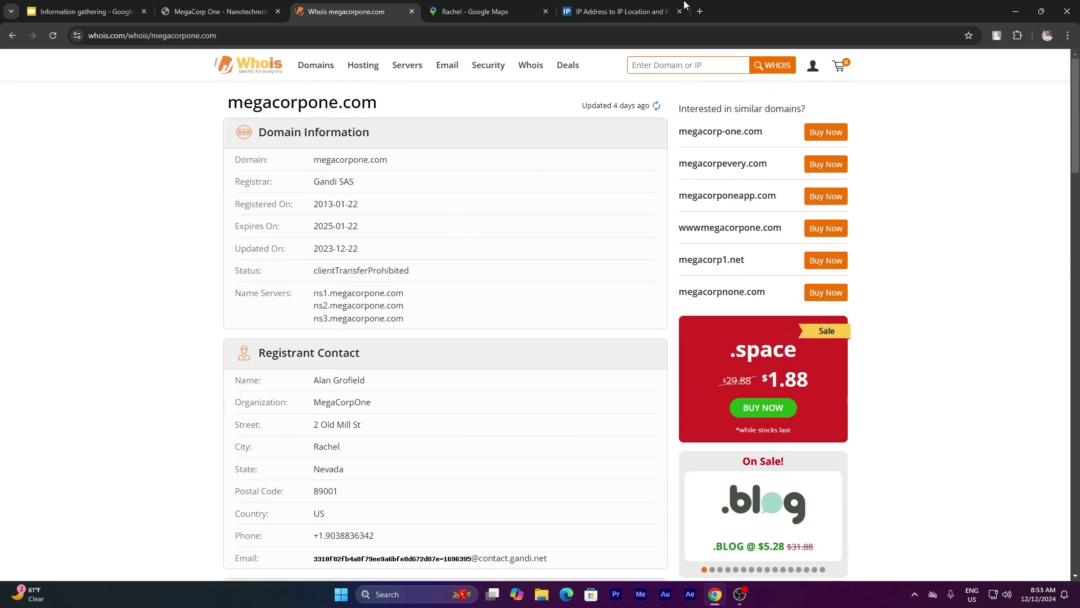
{"action": "left_click", "coordinate": [701, 11]}
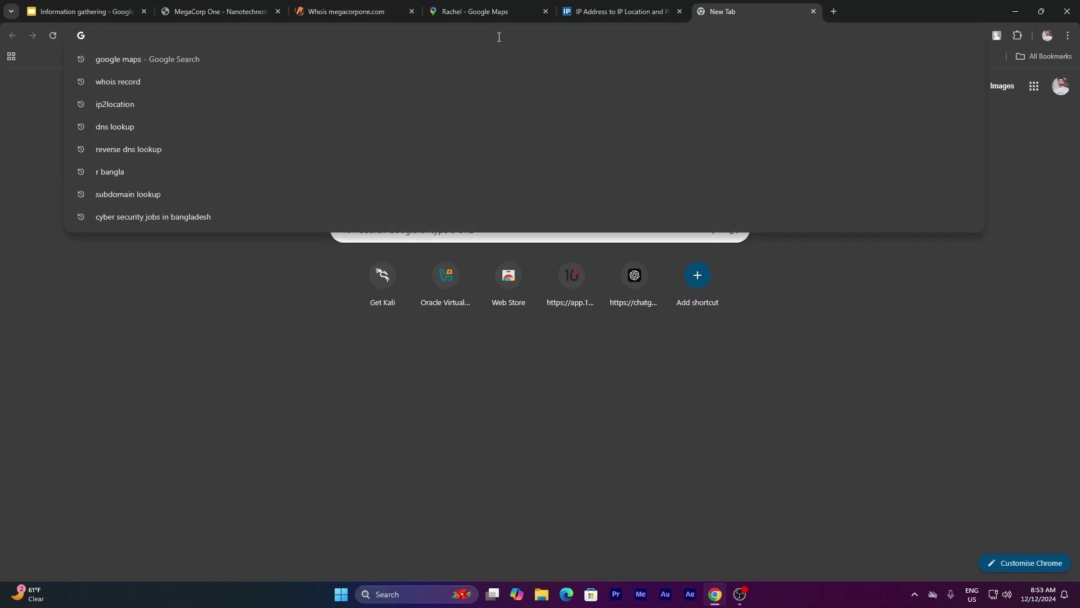
{"action": "type", "text": "dns"}
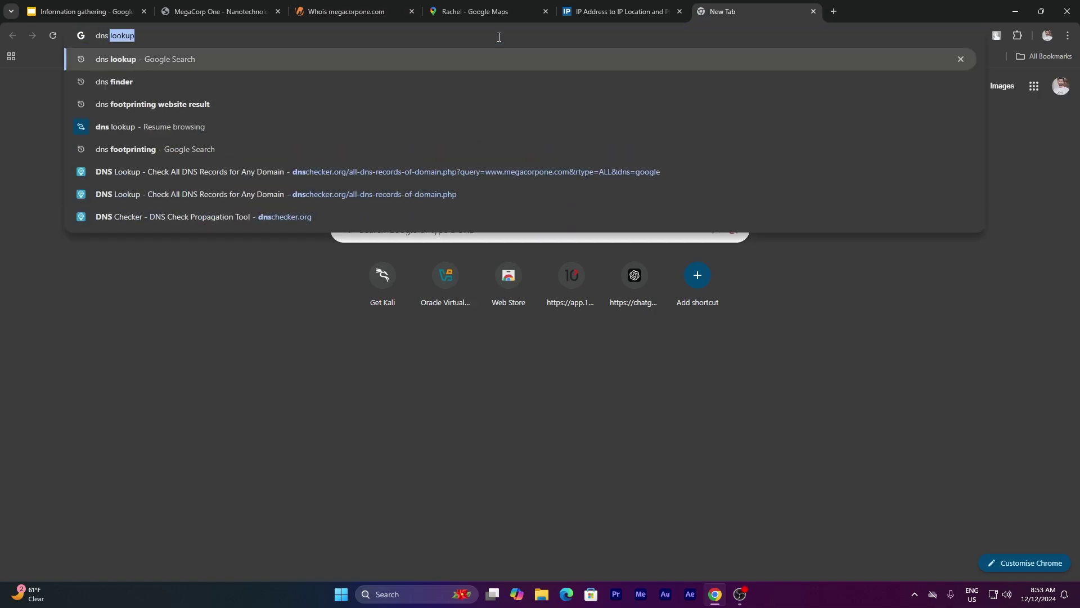
{"action": "type", "text": " lookup"}
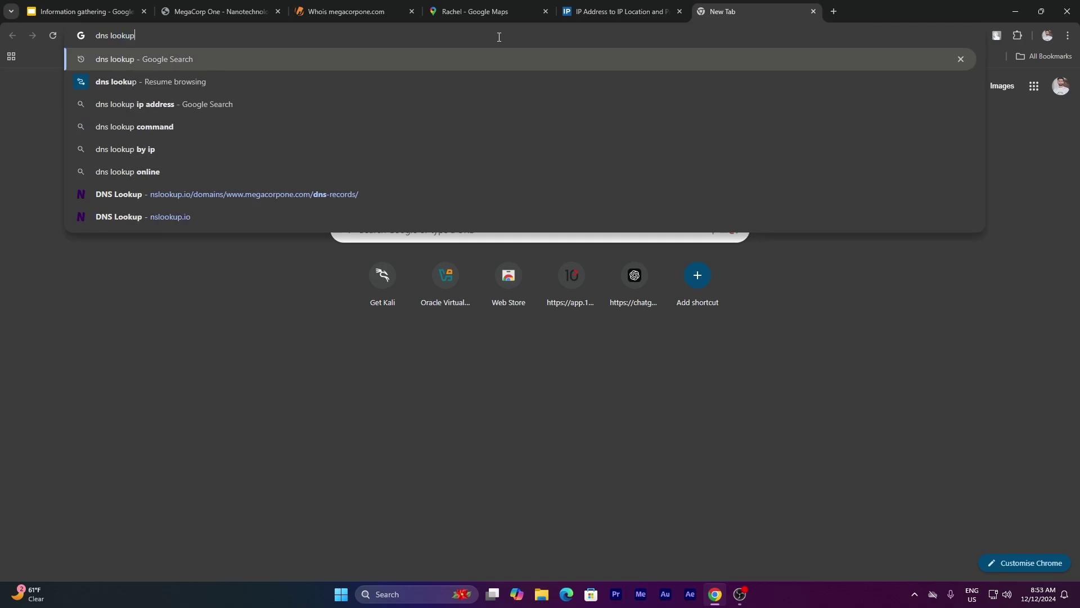
{"action": "key", "text": "Return"}
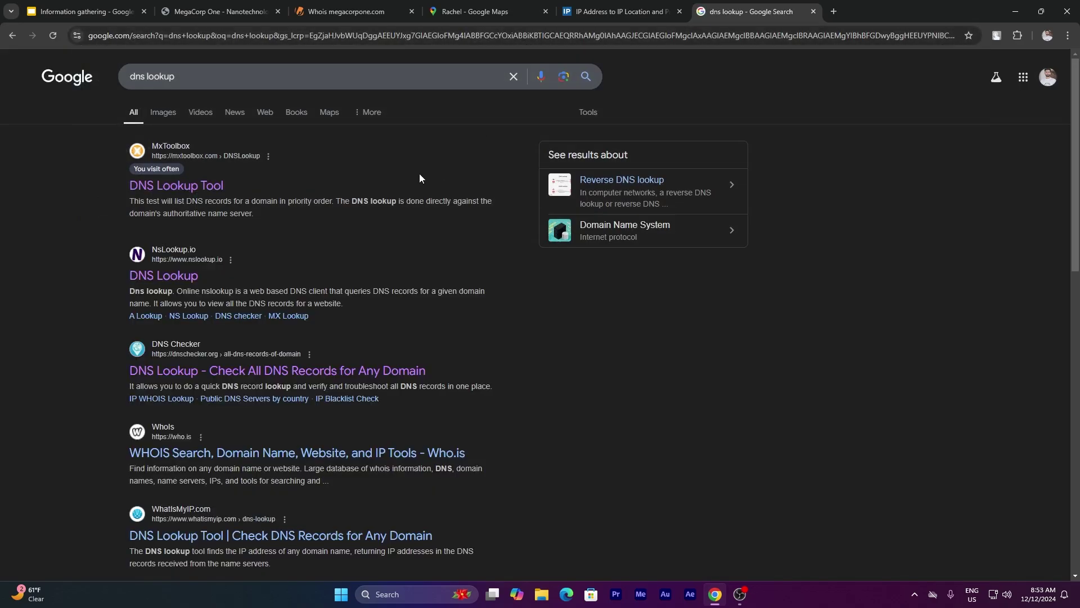
{"action": "left_click", "coordinate": [160, 186]}
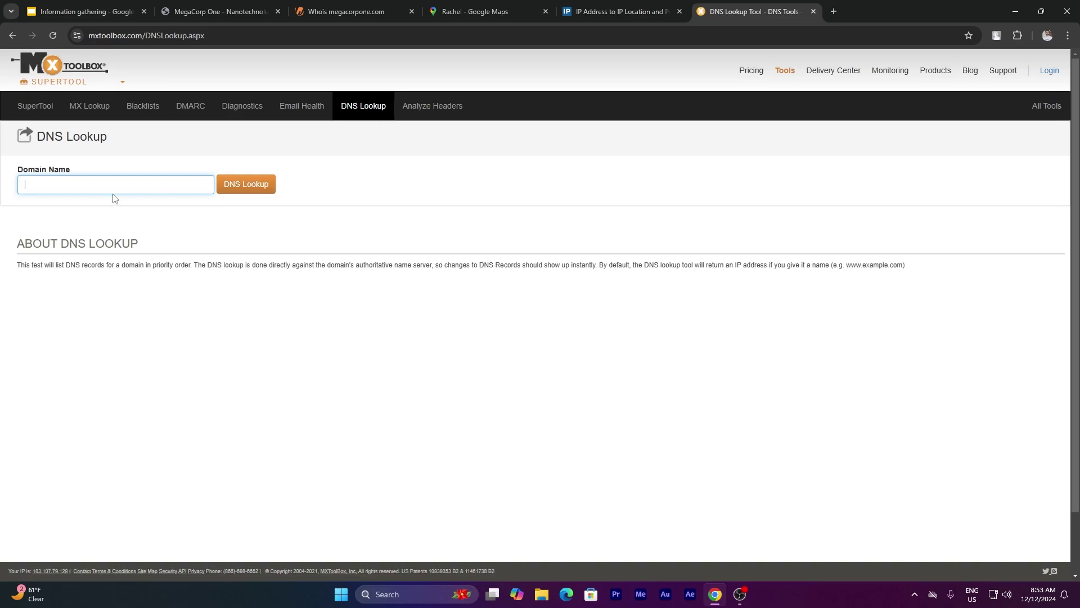
{"action": "left_click", "coordinate": [113, 183]}
{"action": "left_click", "coordinate": [120, 211]}
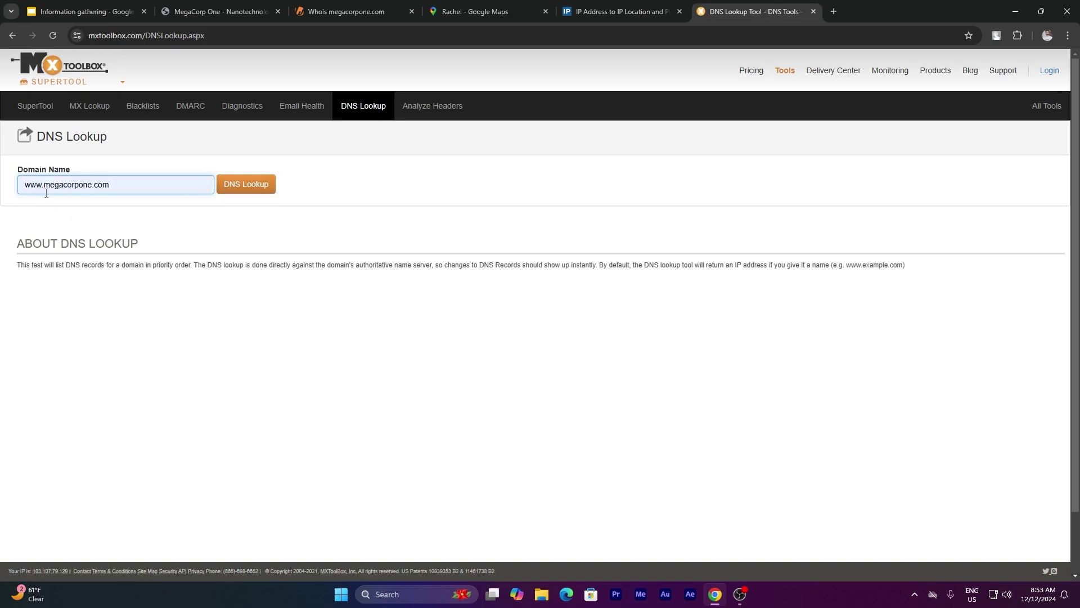
{"action": "left_click", "coordinate": [253, 191]}
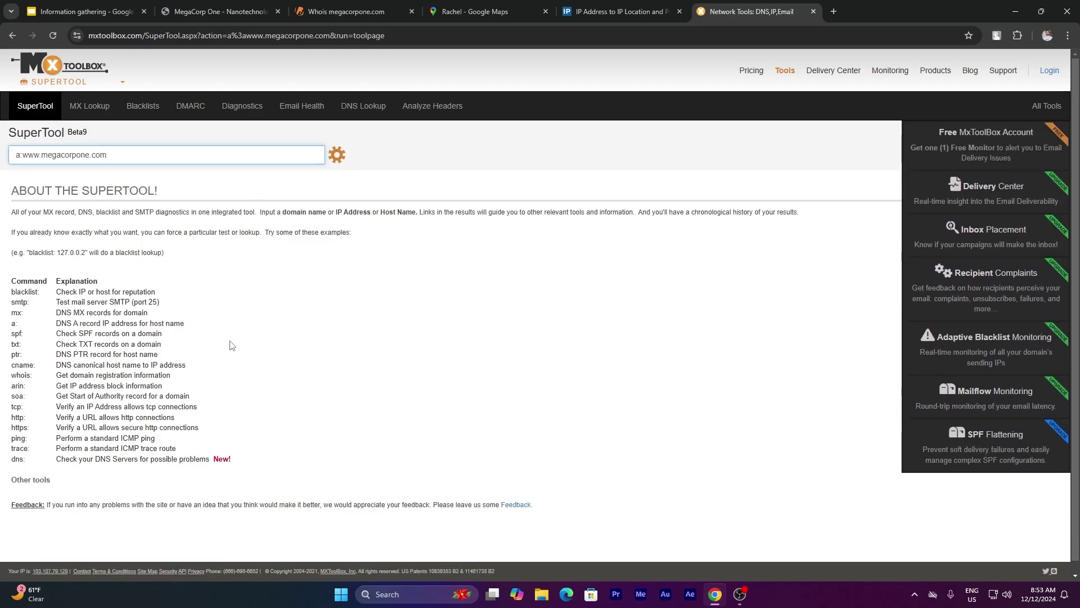
Review the DNS lookup result and copy the IP address 149.56.244.87 from the A record
{"action": "scroll", "coordinate": [322, 398], "scroll_direction": "down", "scroll_amount": 3}
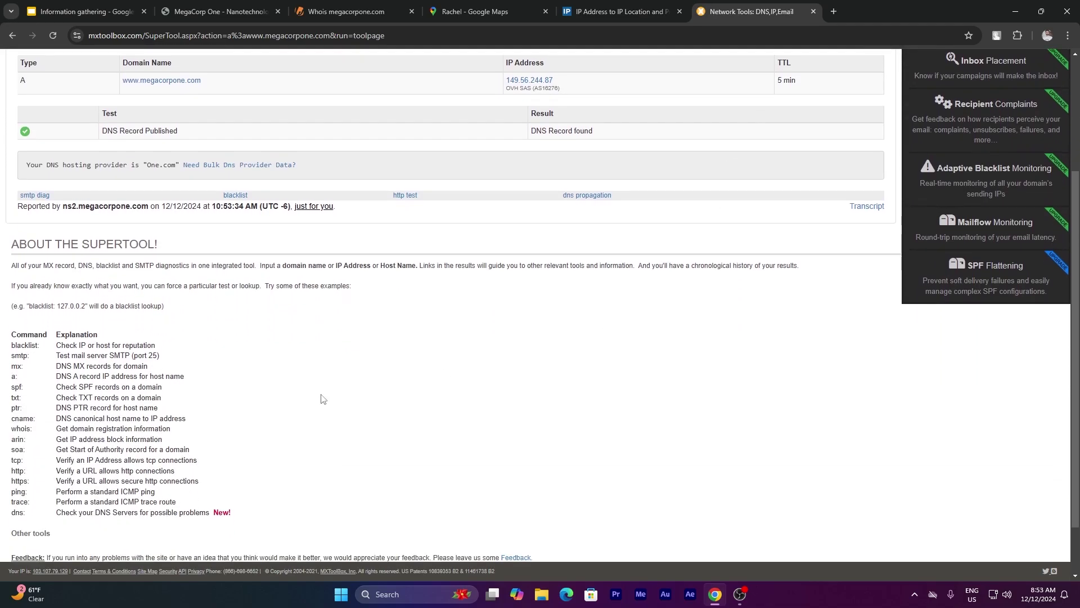
{"action": "scroll", "coordinate": [107, 347], "scroll_direction": "down", "scroll_amount": 1}
{"action": "scroll", "coordinate": [301, 367], "scroll_direction": "up", "scroll_amount": 4}
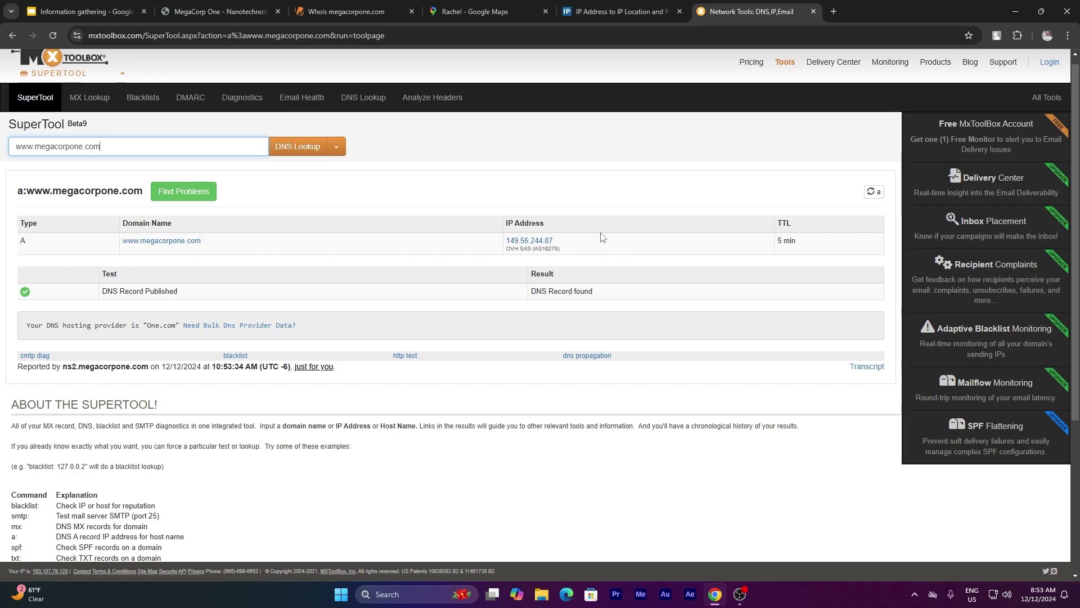
{"action": "left_click_drag", "start_coordinate": [565, 244], "coordinate": [508, 242]}
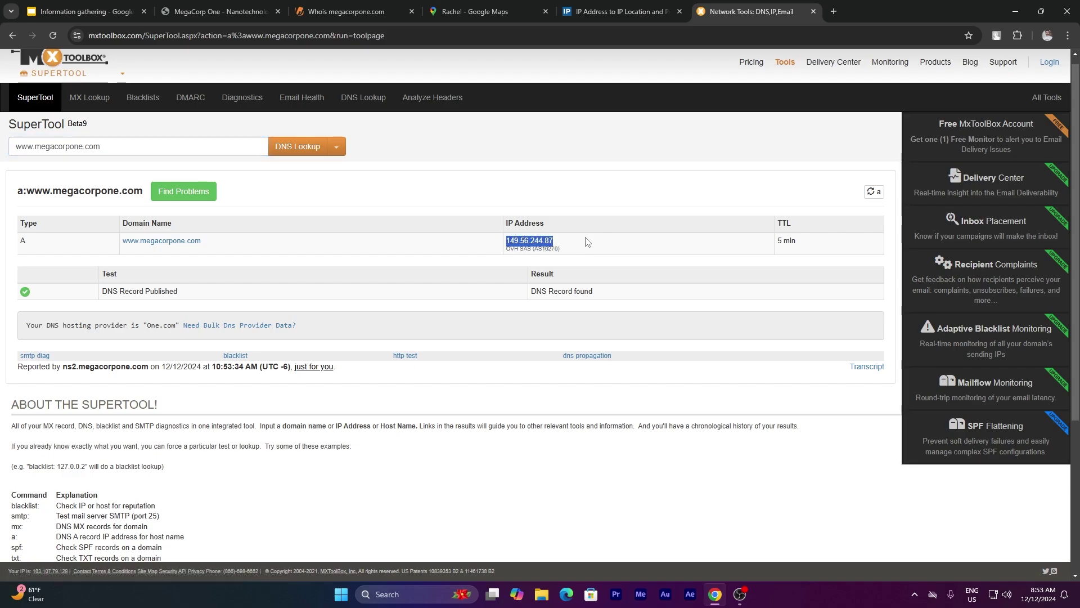
Look up the IP address 149.56.244.87 on the IP2Location website
{"action": "left_click", "coordinate": [608, 6]}
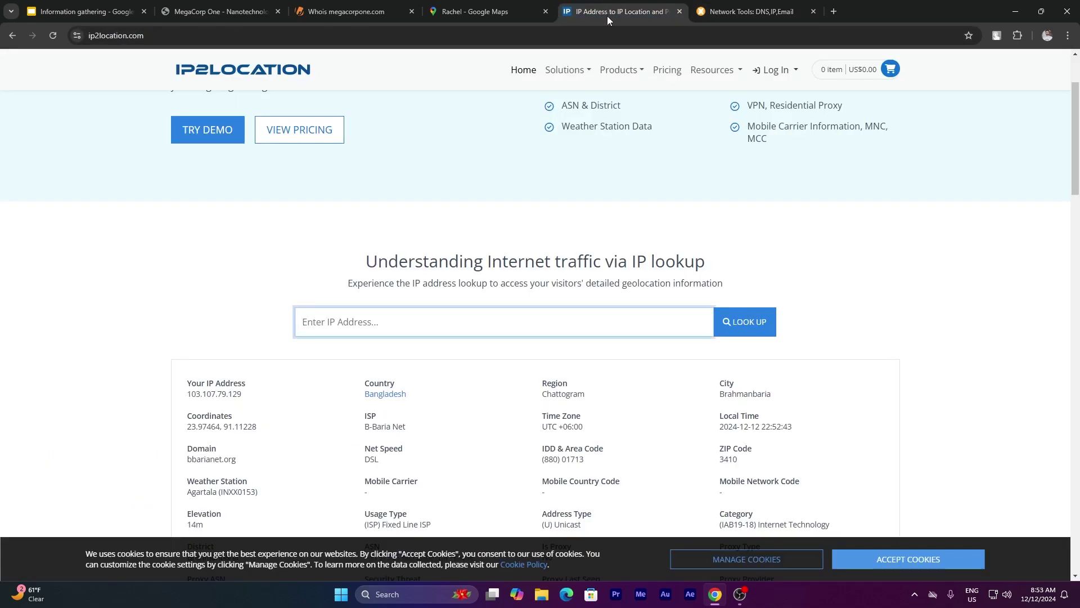
{"action": "scroll", "coordinate": [458, 242], "scroll_direction": "up", "scroll_amount": 2}
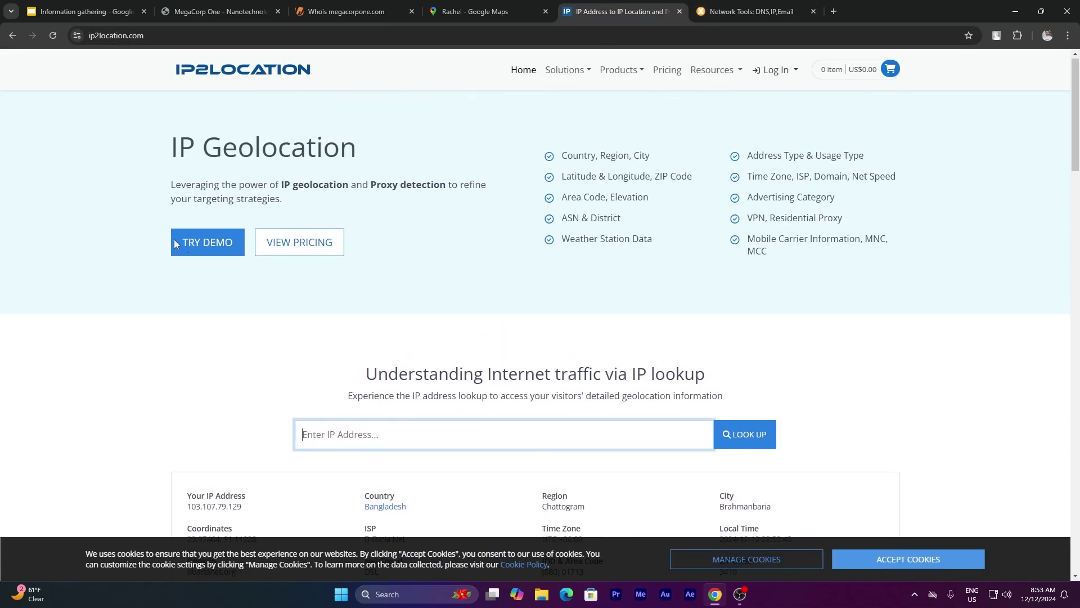
{"action": "scroll", "coordinate": [270, 351], "scroll_direction": "down", "scroll_amount": 2}
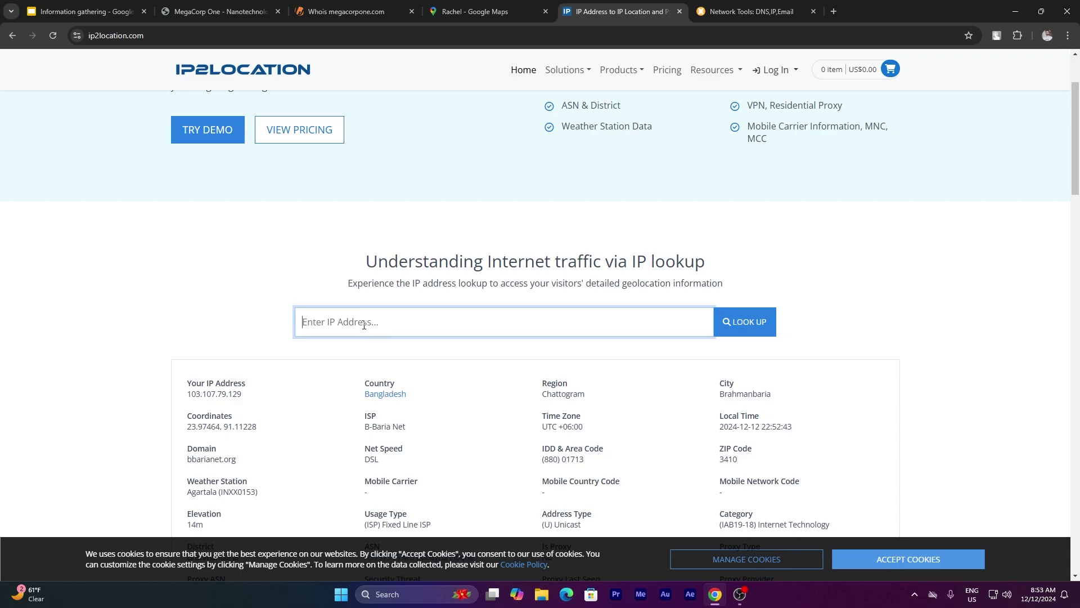
{"action": "left_click", "coordinate": [402, 325]}
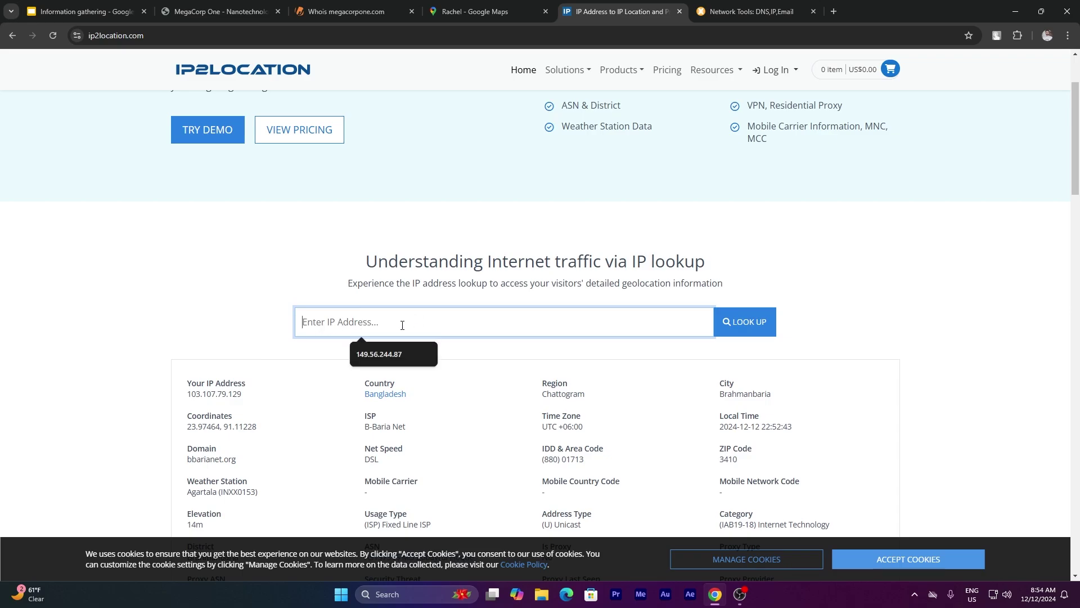
{"action": "key", "text": "Down"}
{"action": "key", "text": "Return"}
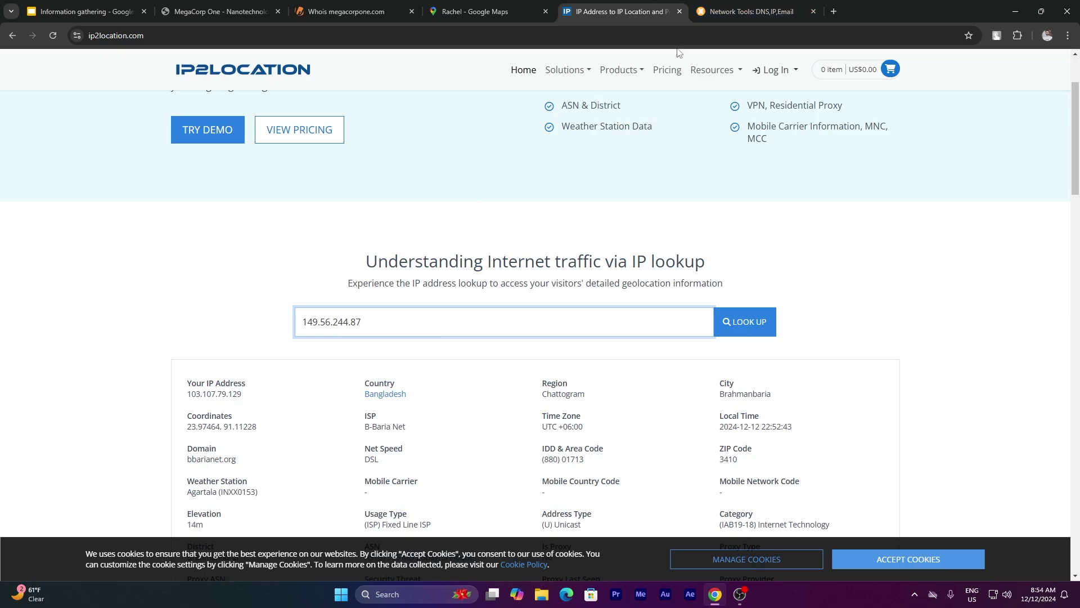
{"action": "left_click", "coordinate": [743, 9]}
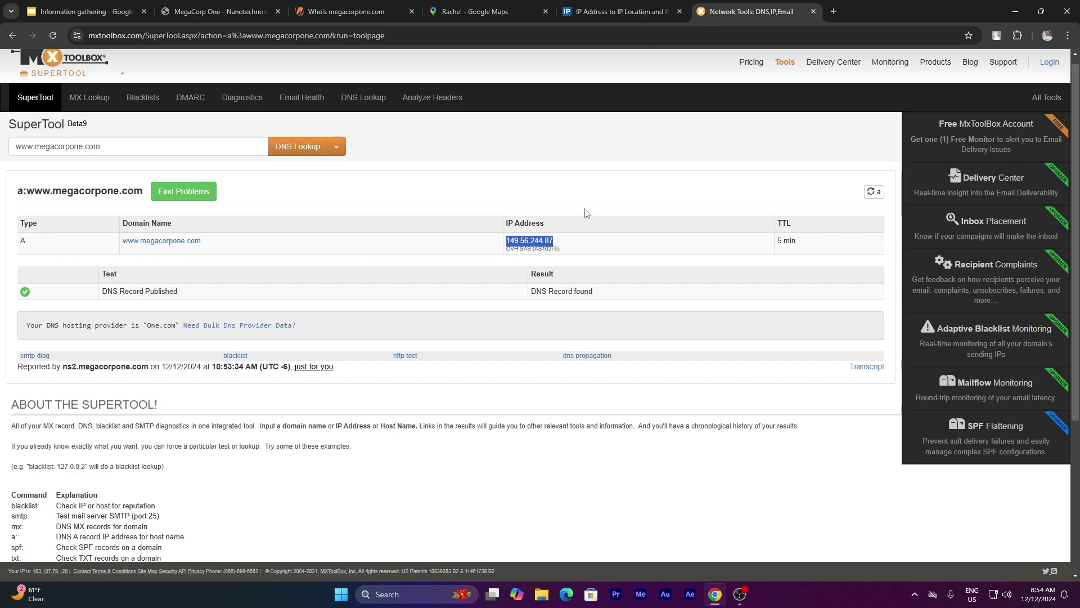
{"action": "left_click", "coordinate": [646, 7]}
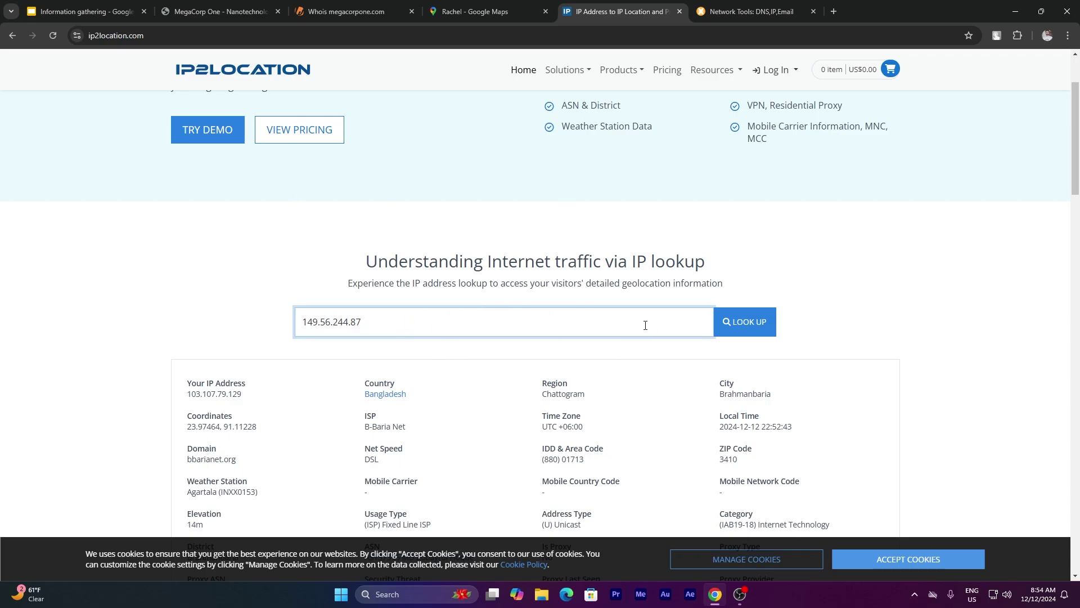
{"action": "left_click", "coordinate": [750, 321]}
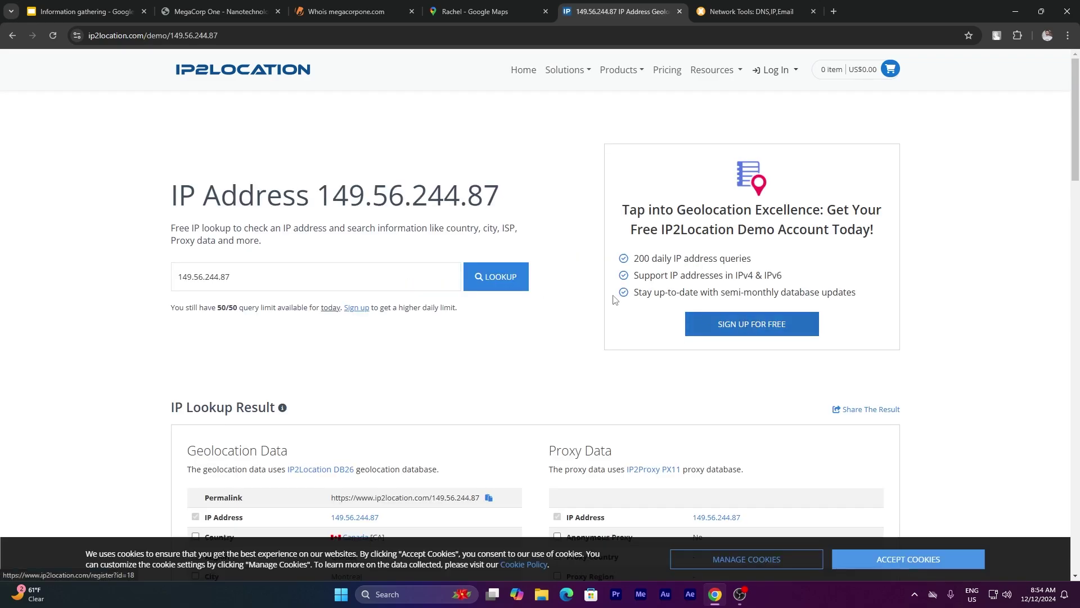
Examine the geolocation and proxy data in the IP2Location result for 149.56.244.87 and return to the MegaCorp One website
{"action": "scroll", "coordinate": [557, 266], "scroll_direction": "down", "scroll_amount": 3}
{"action": "scroll", "coordinate": [557, 266], "scroll_direction": "down", "scroll_amount": 2}
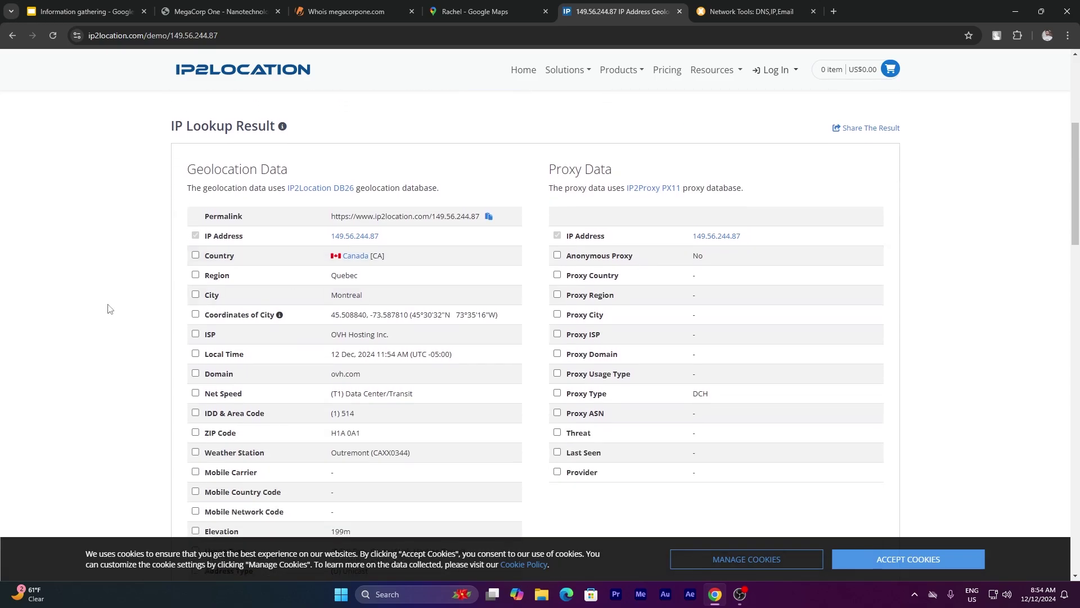
{"action": "scroll", "coordinate": [505, 255], "scroll_direction": "down", "scroll_amount": 1}
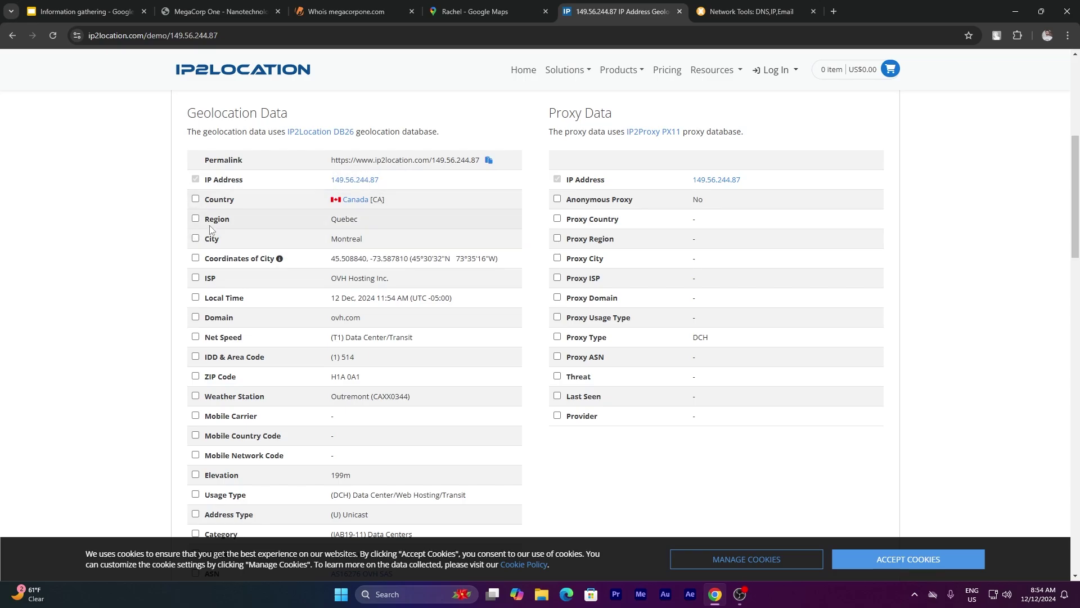
{"action": "scroll", "coordinate": [211, 227], "scroll_direction": "up", "scroll_amount": 7}
{"action": "scroll", "coordinate": [448, 183], "scroll_direction": "down", "scroll_amount": 7}
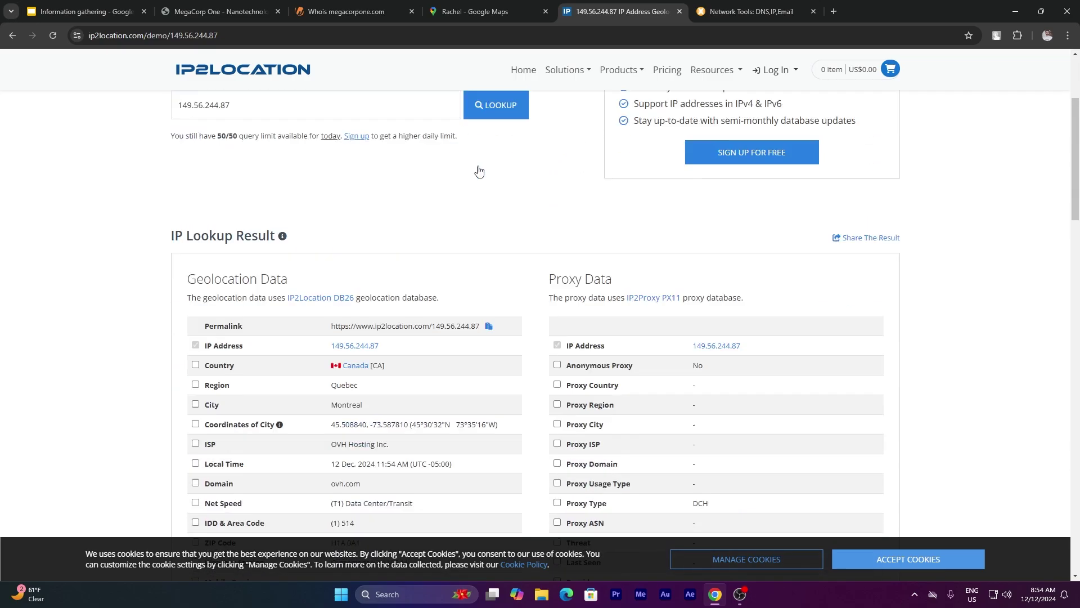
{"action": "scroll", "coordinate": [449, 182], "scroll_direction": "up", "scroll_amount": 5}
{"action": "scroll", "coordinate": [338, 230], "scroll_direction": "down", "scroll_amount": 2}
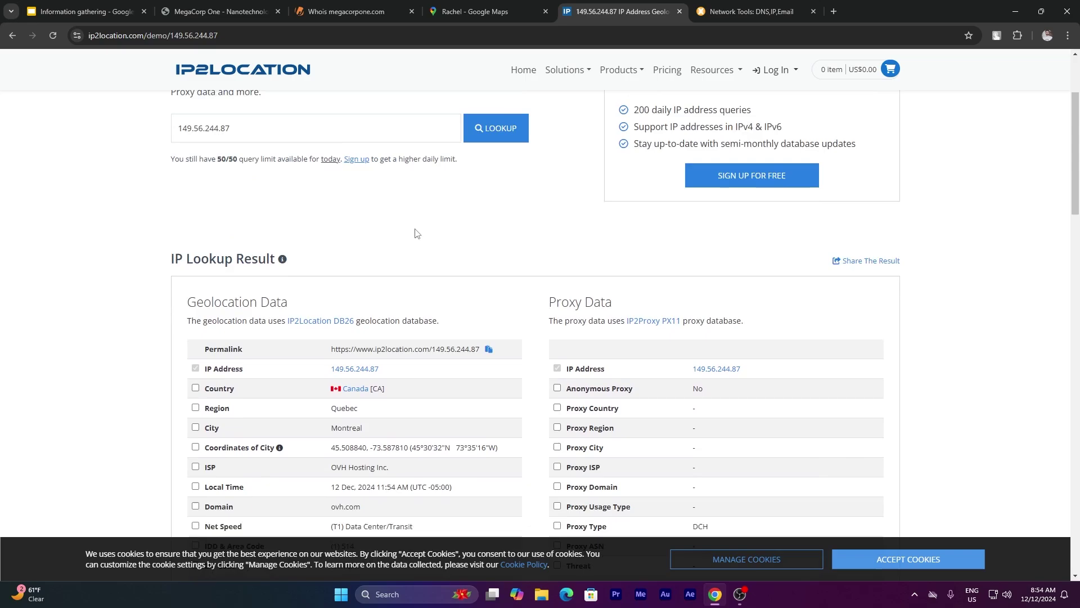
{"action": "scroll", "coordinate": [417, 231], "scroll_direction": "up", "scroll_amount": 3}
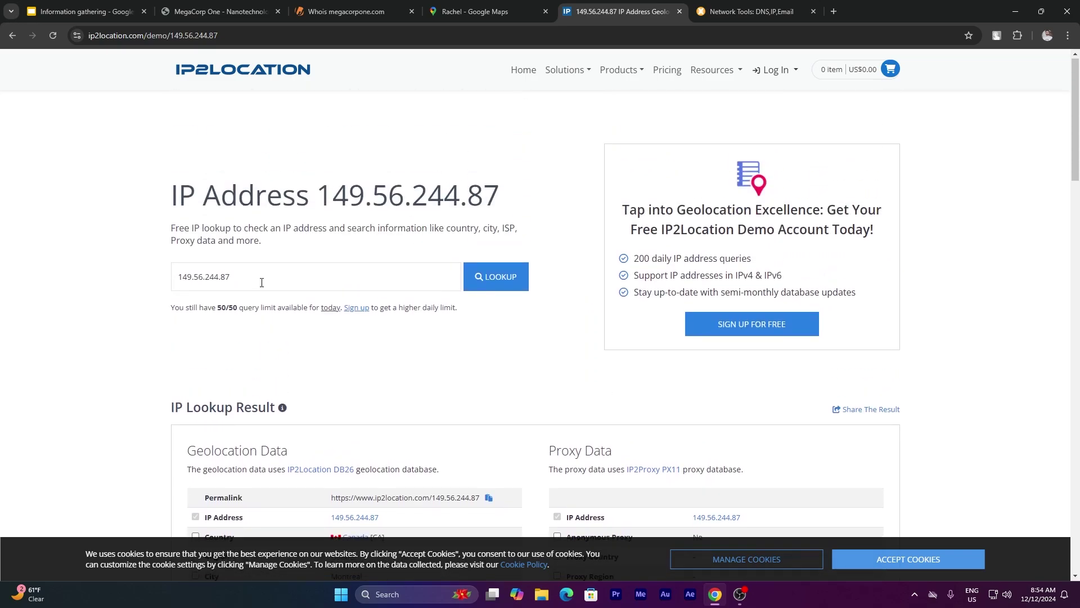
{"action": "left_click_drag", "start_coordinate": [262, 282], "coordinate": [180, 284]}
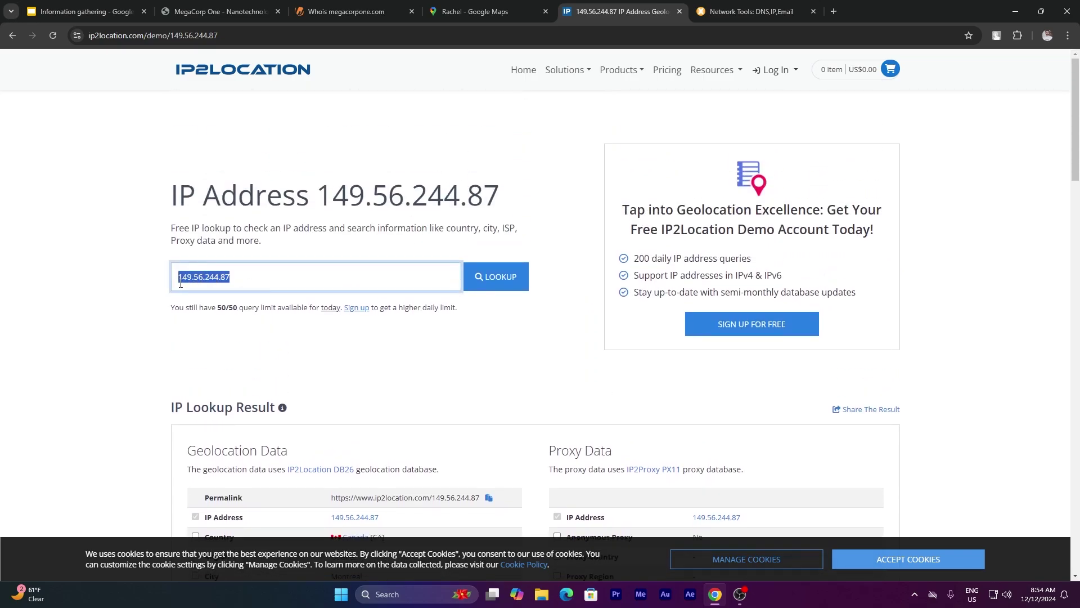
{"action": "left_click", "coordinate": [312, 361]}
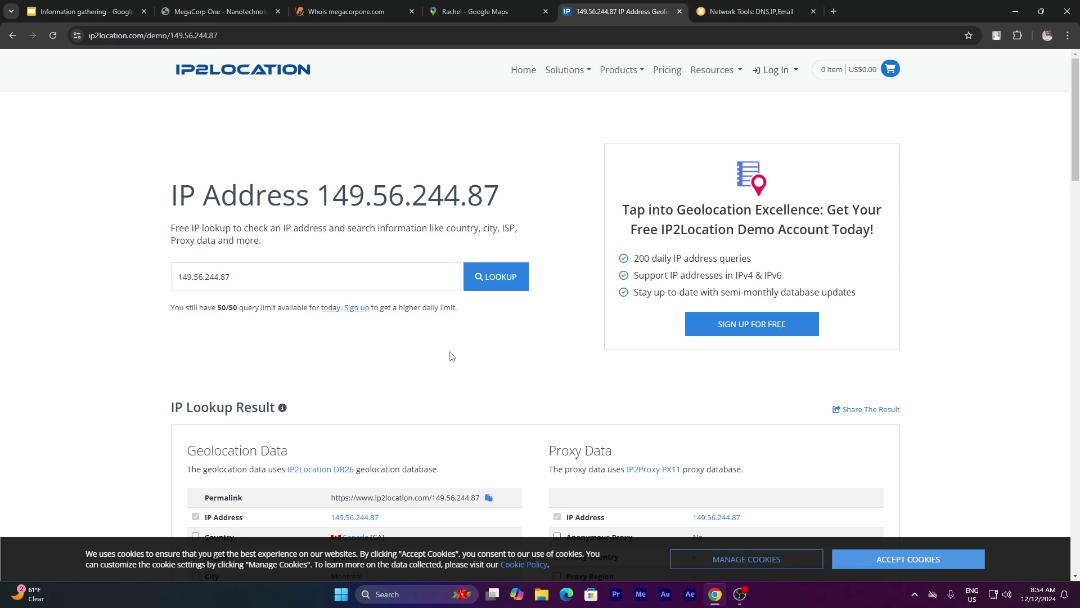
{"action": "scroll", "coordinate": [448, 354], "scroll_direction": "down", "scroll_amount": 3}
{"action": "scroll", "coordinate": [453, 339], "scroll_direction": "up", "scroll_amount": 1}
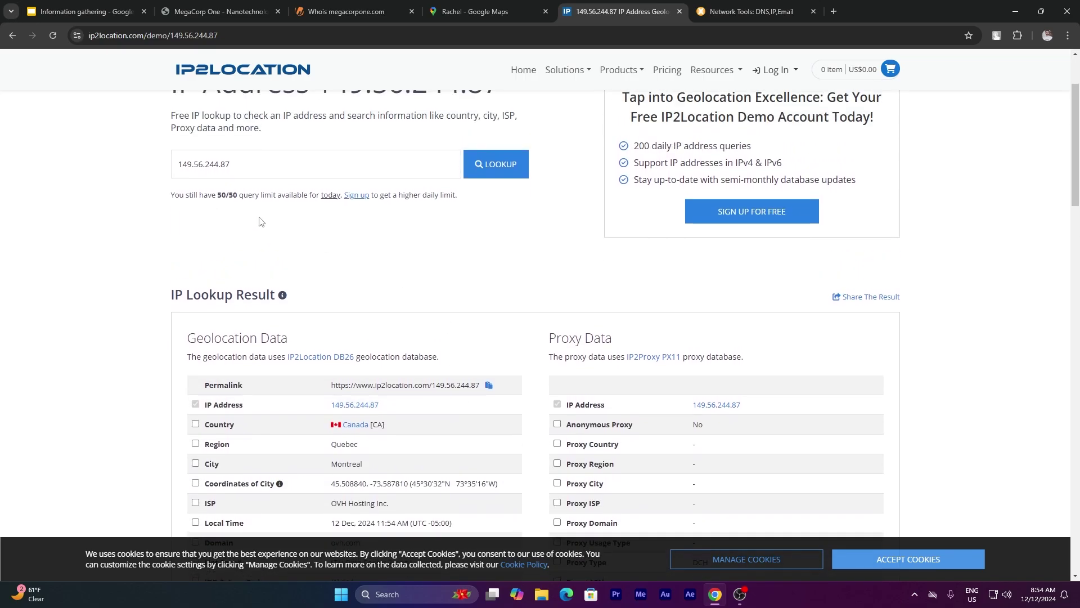
{"action": "left_click_drag", "start_coordinate": [268, 169], "coordinate": [176, 165]}
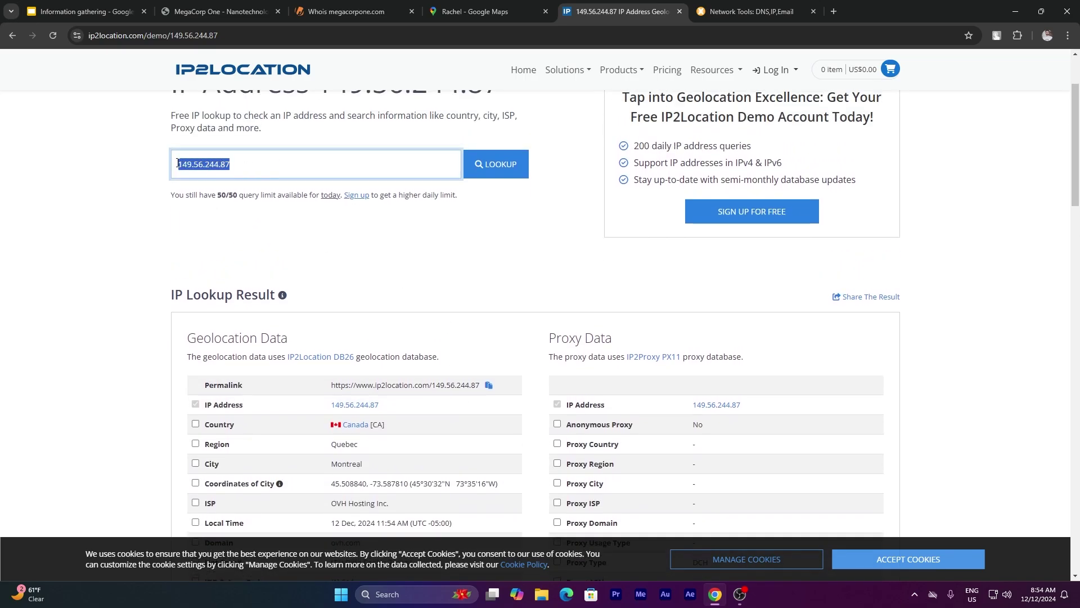
{"action": "left_click", "coordinate": [390, 277]}
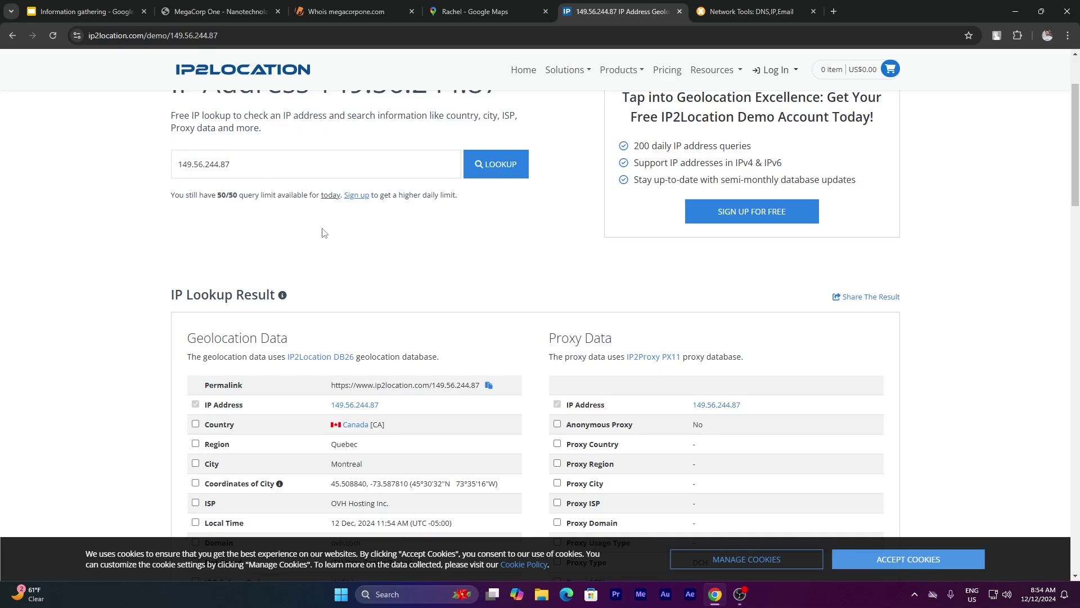
{"action": "left_click_drag", "start_coordinate": [272, 157], "coordinate": [180, 161]}
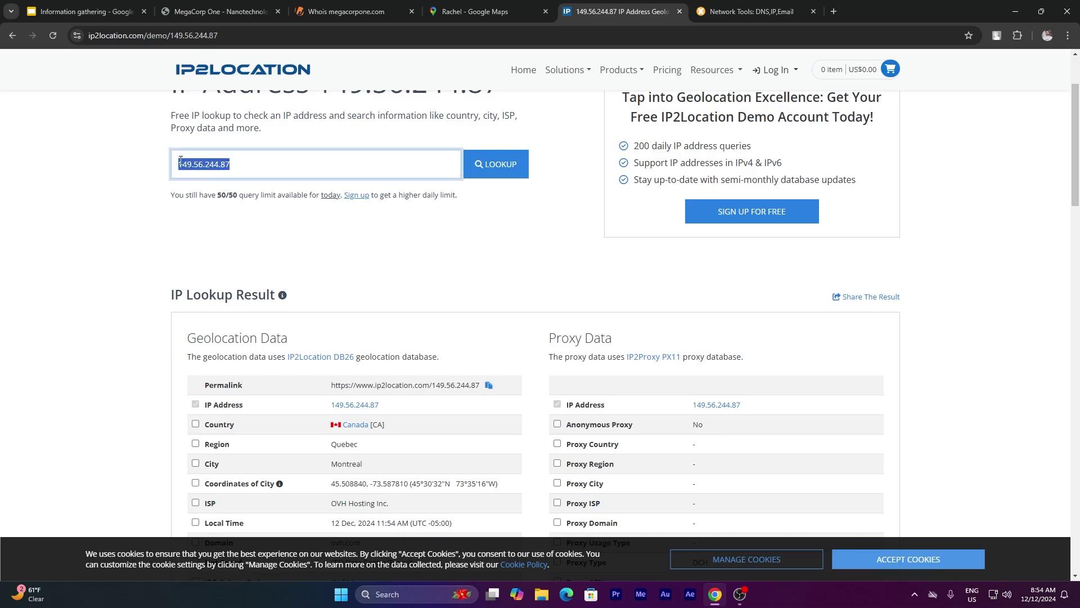
{"action": "left_click", "coordinate": [332, 265]}
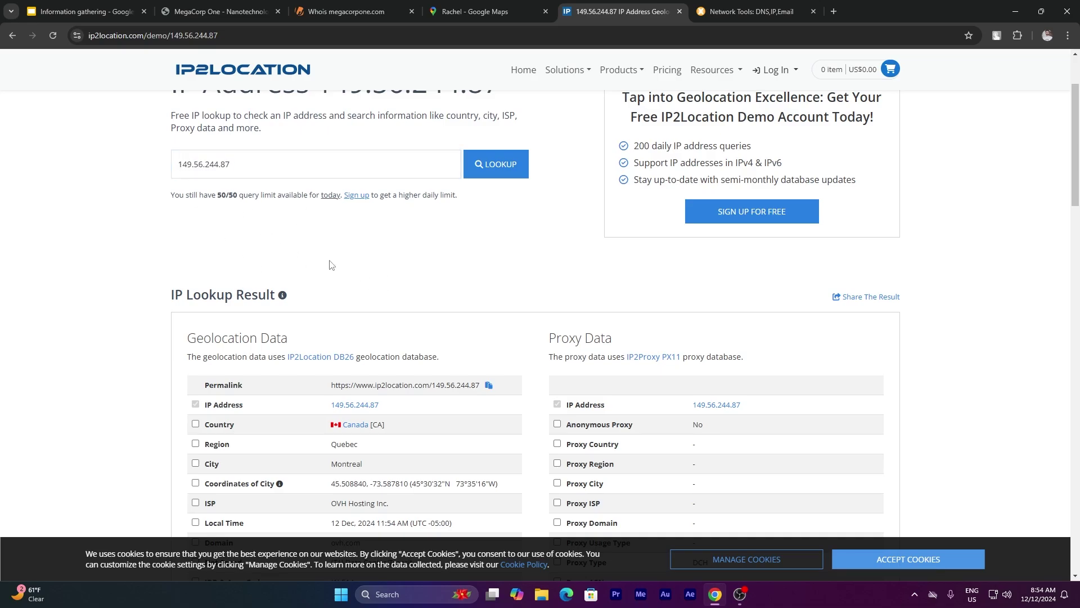
{"action": "scroll", "coordinate": [434, 259], "scroll_direction": "down", "scroll_amount": 2}
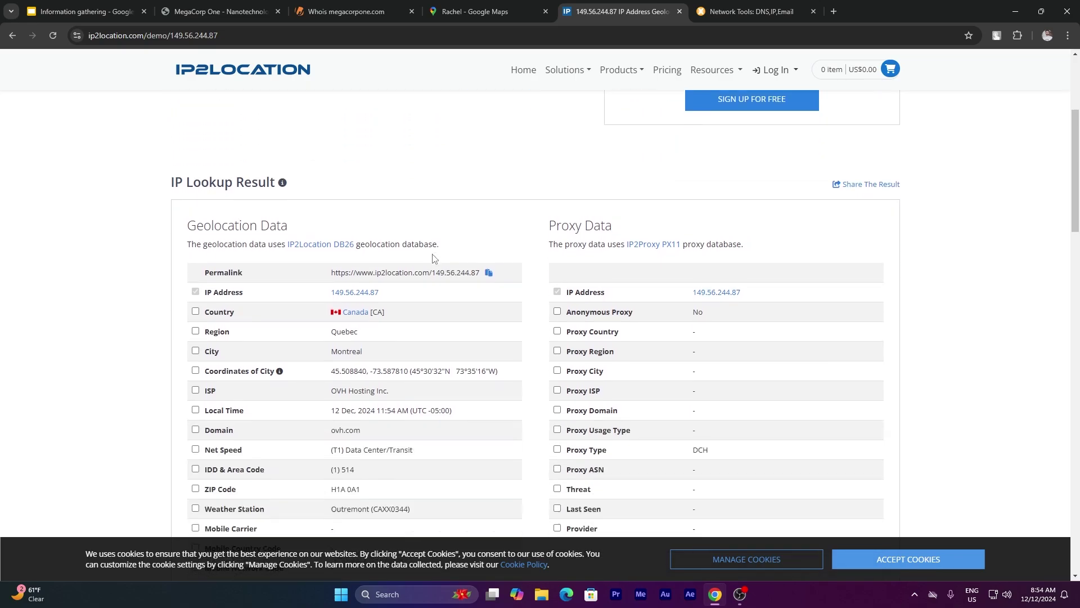
{"action": "scroll", "coordinate": [433, 259], "scroll_direction": "down", "scroll_amount": 1}
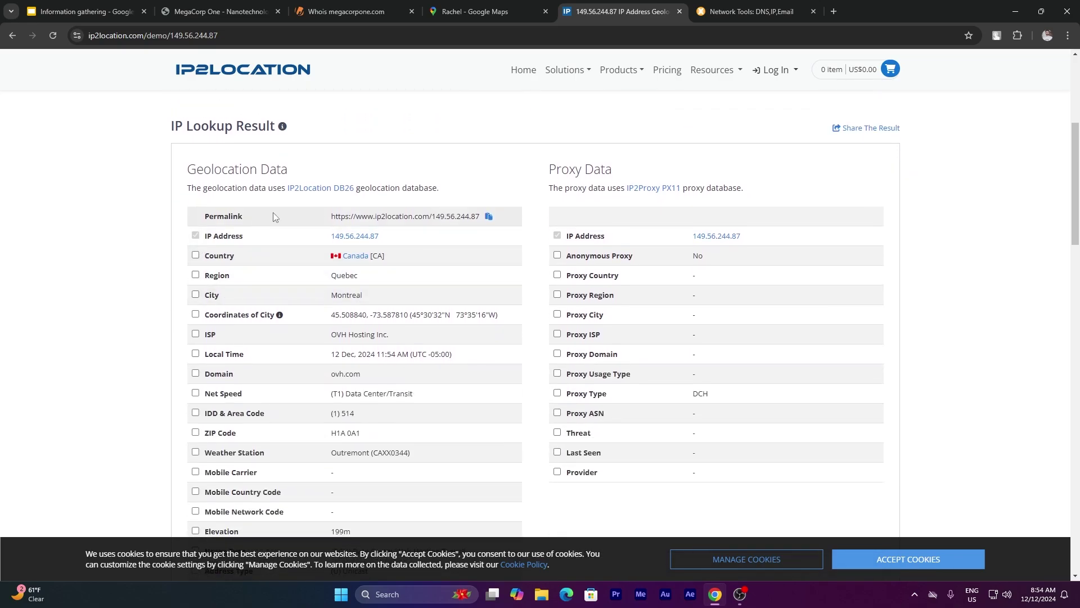
{"action": "left_click", "coordinate": [214, 12]}
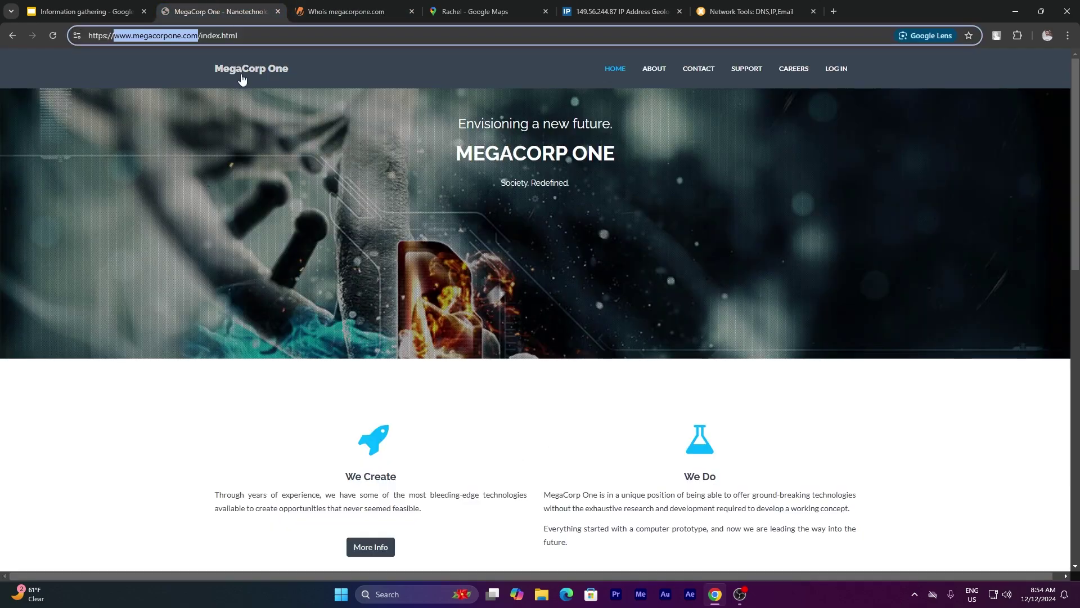
Review the Rachel, Nevada location on Google Maps and the geolocation details for 149.56.244.87 on IP2Location
{"action": "left_click", "coordinate": [321, 125]}
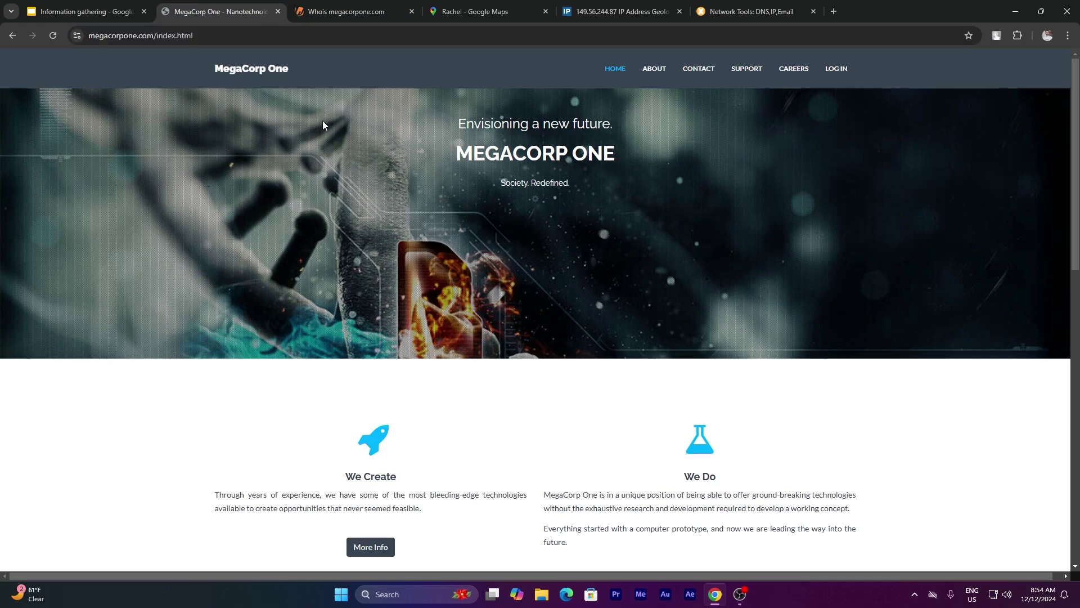
{"action": "left_click", "coordinate": [462, 7]}
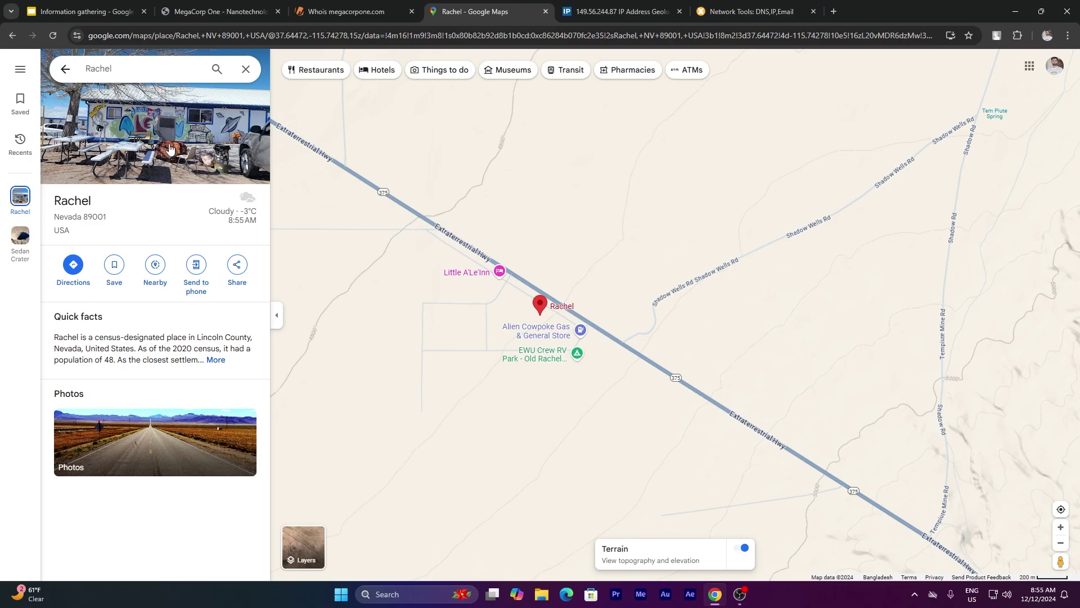
{"action": "left_click", "coordinate": [600, 12]}
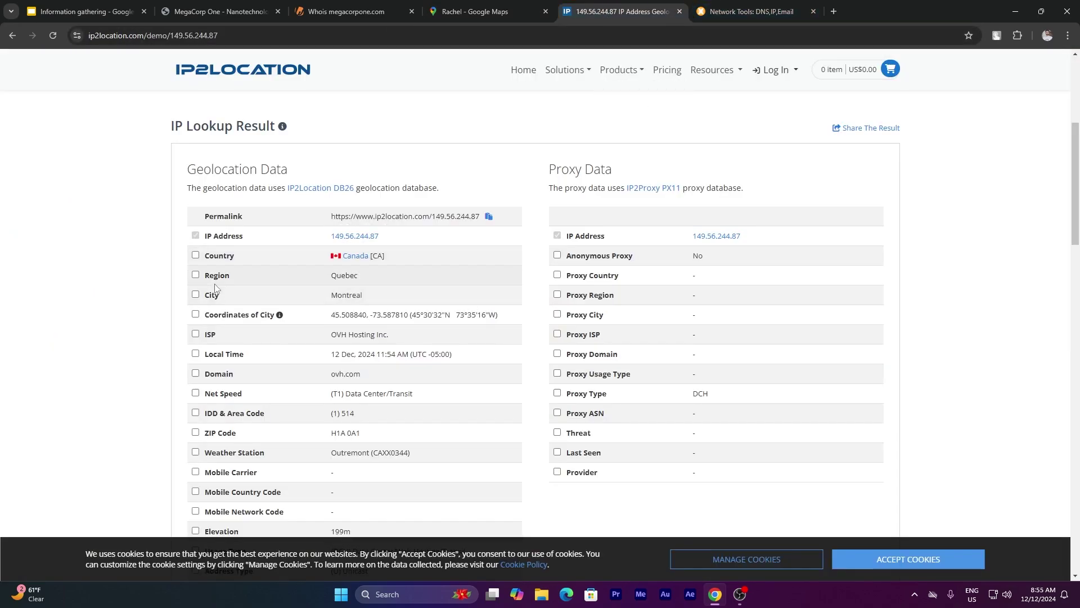
{"action": "scroll", "coordinate": [399, 288], "scroll_direction": "down", "scroll_amount": 1}
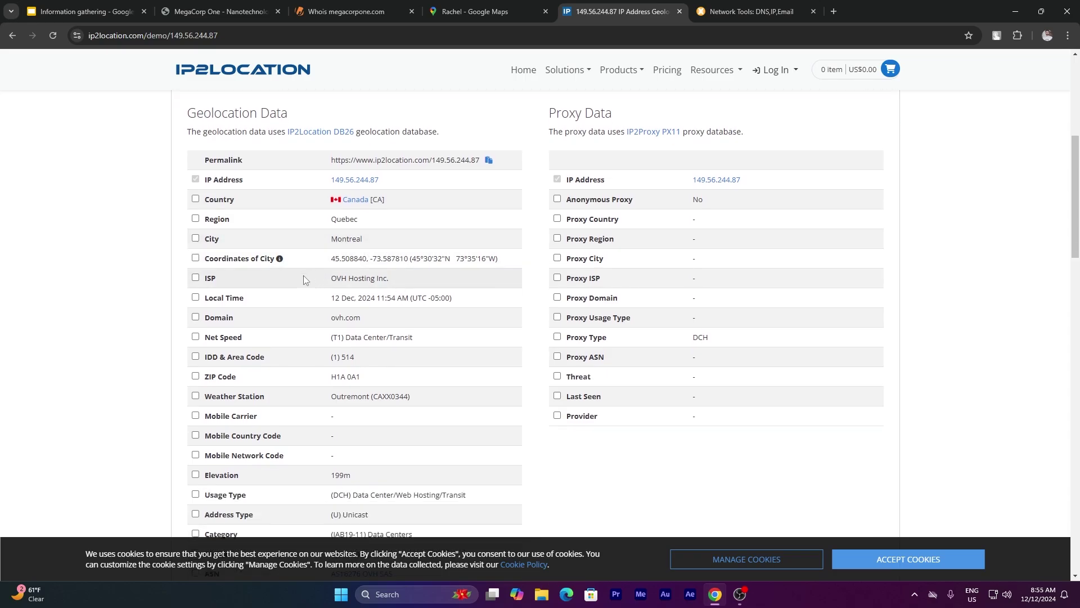
{"action": "scroll", "coordinate": [392, 294], "scroll_direction": "down", "scroll_amount": 2}
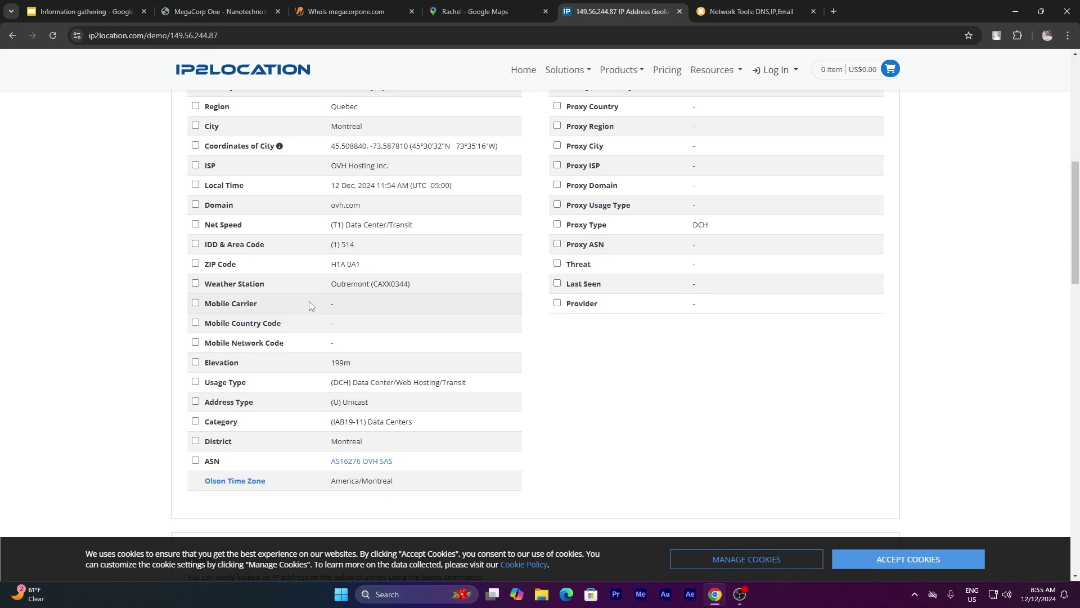
{"action": "scroll", "coordinate": [341, 296], "scroll_direction": "down", "scroll_amount": 2}
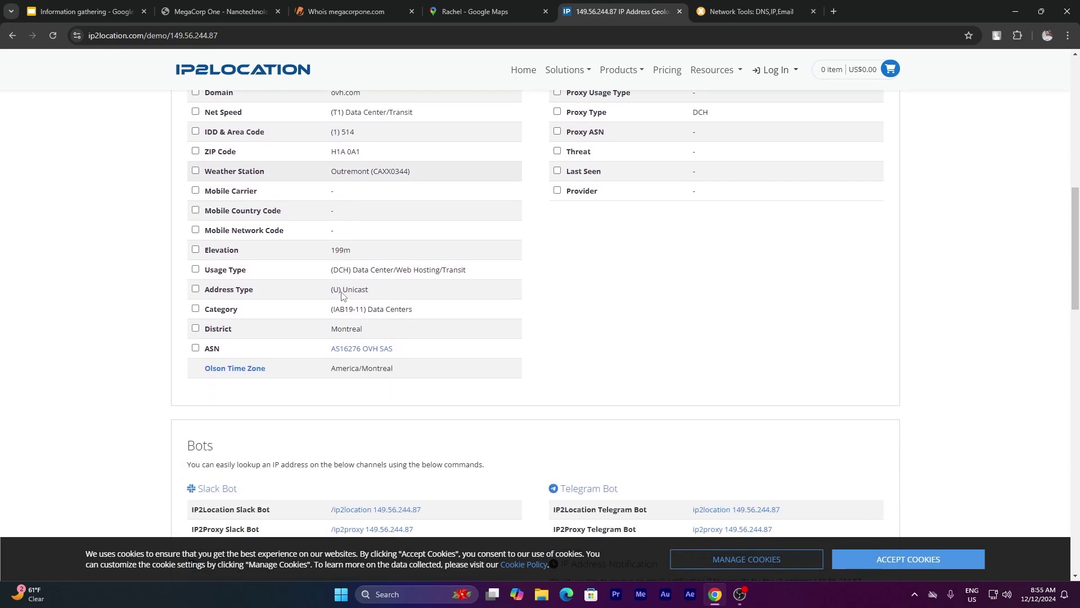
{"action": "scroll", "coordinate": [342, 292], "scroll_direction": "up", "scroll_amount": 4}
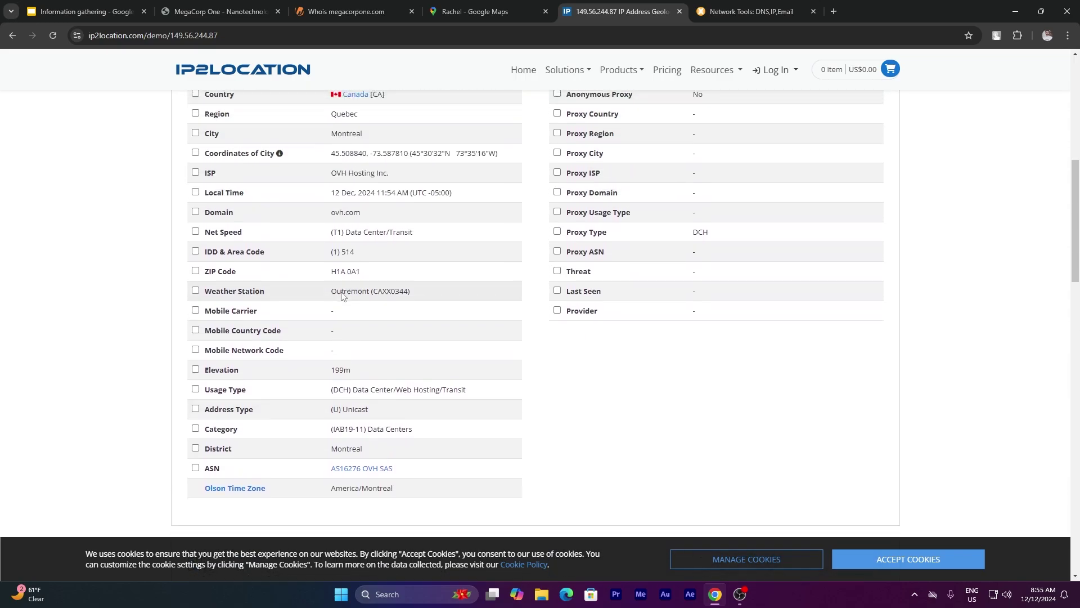
{"action": "scroll", "coordinate": [342, 297], "scroll_direction": "up", "scroll_amount": 2}
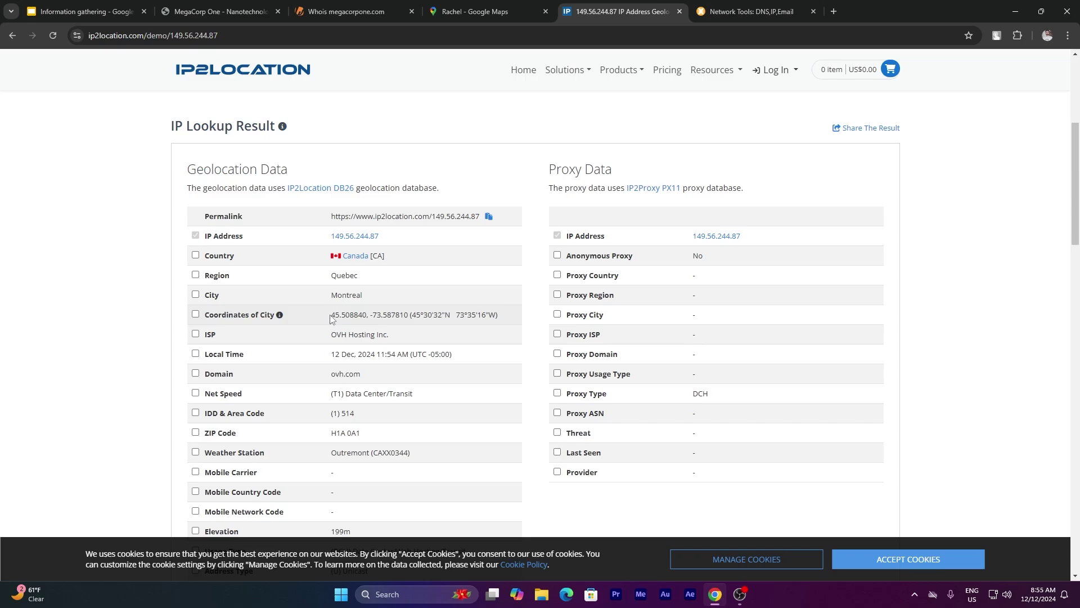
Copy the decimal city coordinates 45.508840, -73.587810 from the IP2Location result
{"action": "left_click_drag", "start_coordinate": [331, 319], "coordinate": [402, 319]}
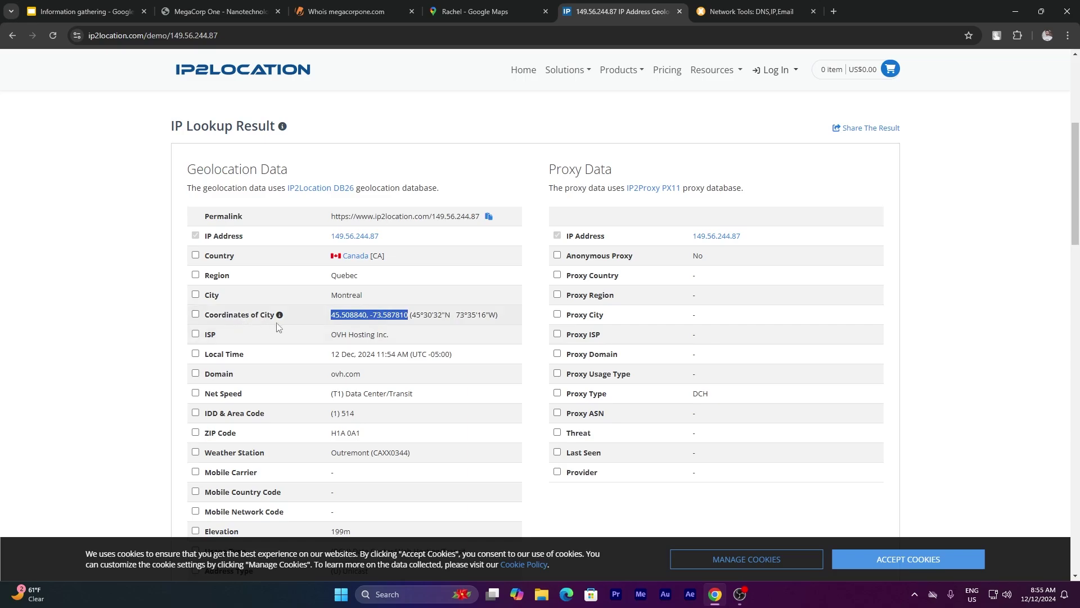
{"action": "left_click", "coordinate": [405, 315]}
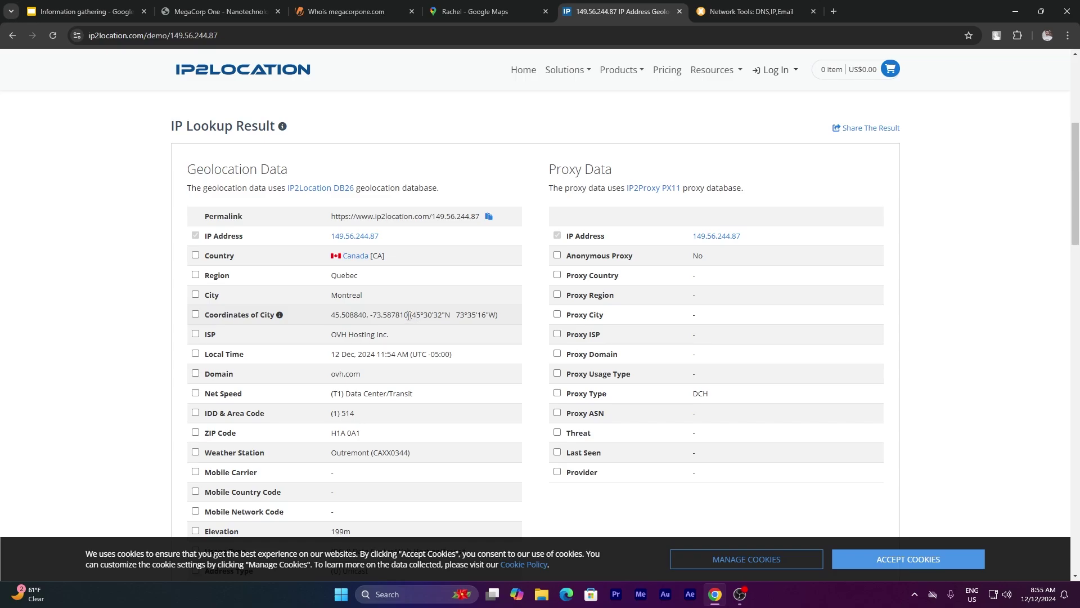
{"action": "left_click_drag", "start_coordinate": [408, 316], "coordinate": [326, 320]}
{"action": "key", "text": "ctrl+c"}
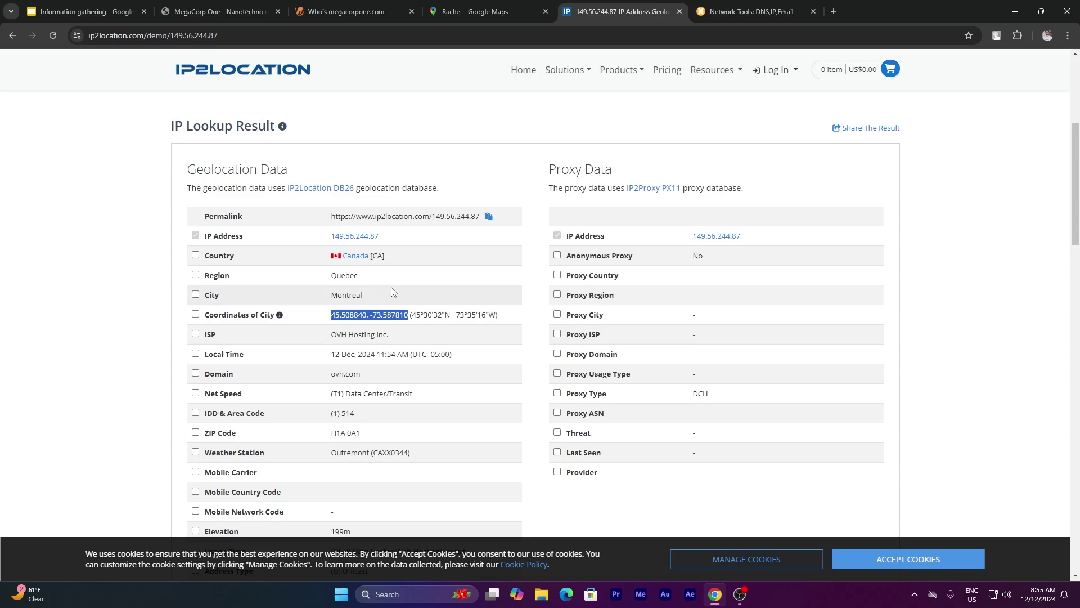
Leave the Rachel place view in Google Maps and reopen Google Maps from the Google search results with an empty search
{"action": "left_click", "coordinate": [473, 6]}
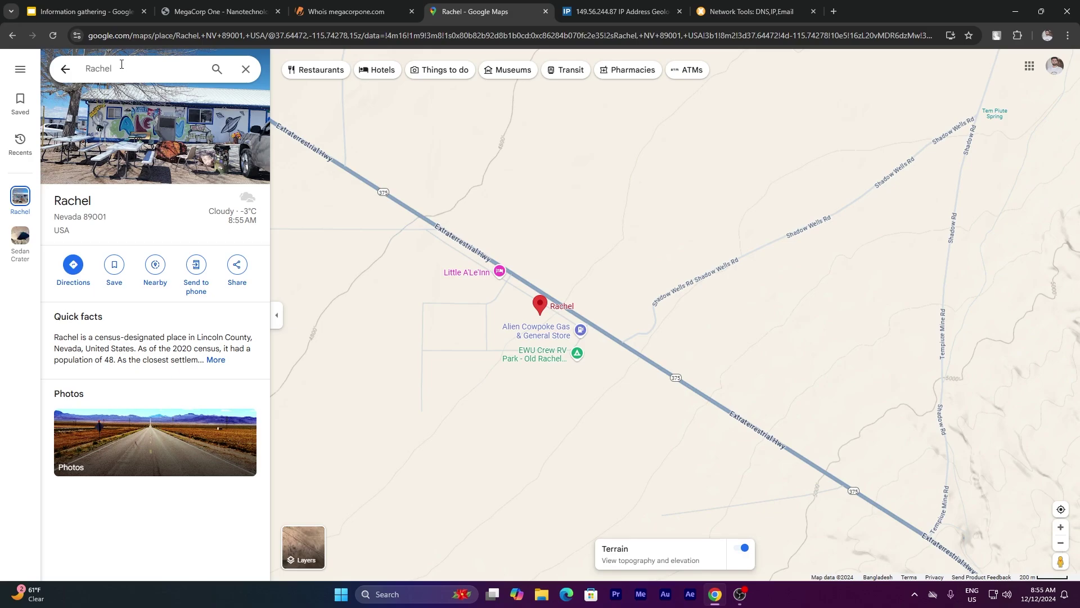
{"action": "left_click", "coordinate": [122, 64]}
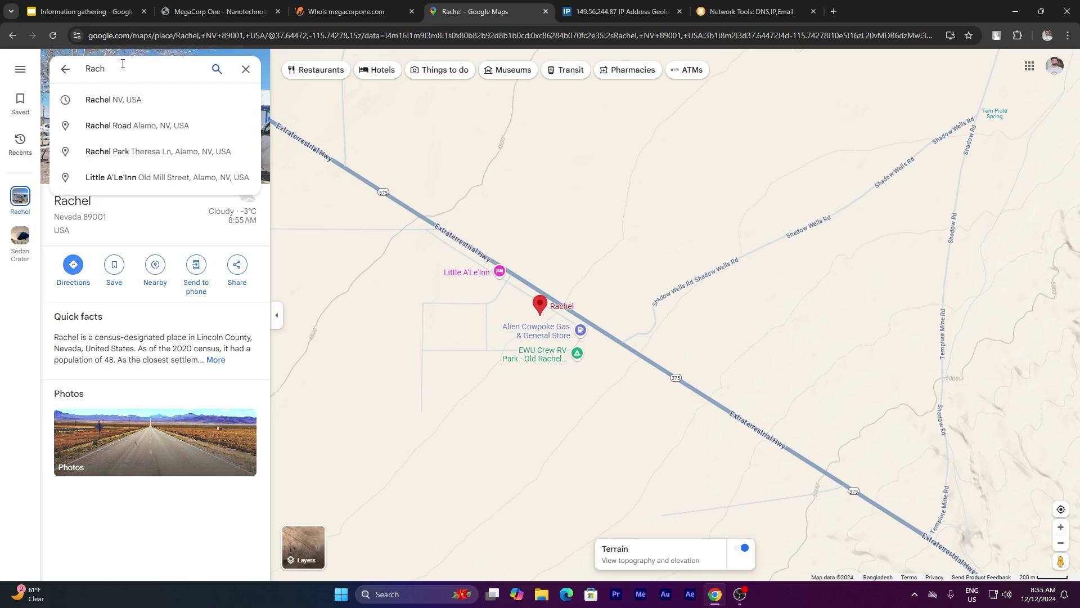
{"action": "key", "text": "BackSpace"}
{"action": "key", "text": "BackSpace"}
{"action": "key", "text": "BackSpace"}
{"action": "key", "text": "BackSpace"}
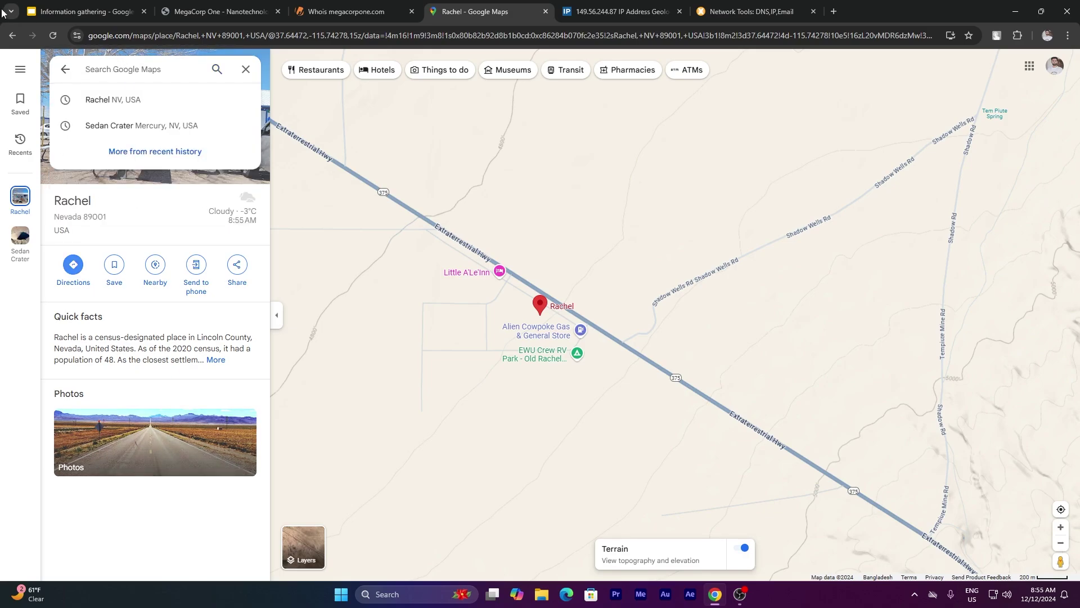
{"action": "left_click", "coordinate": [12, 35]}
{"action": "left_click", "coordinate": [12, 36]}
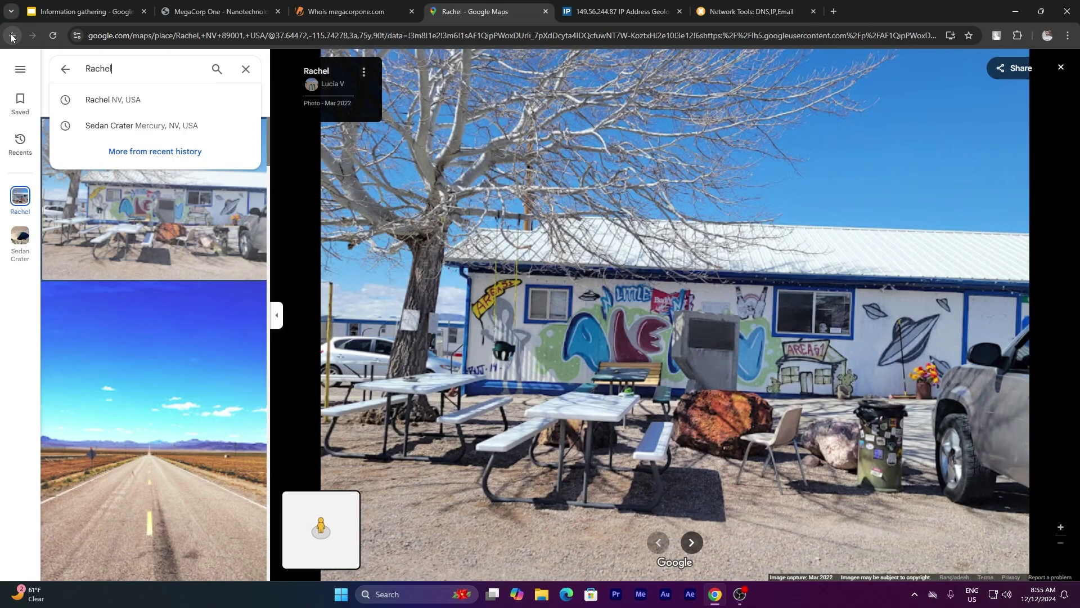
{"action": "left_click", "coordinate": [12, 36]}
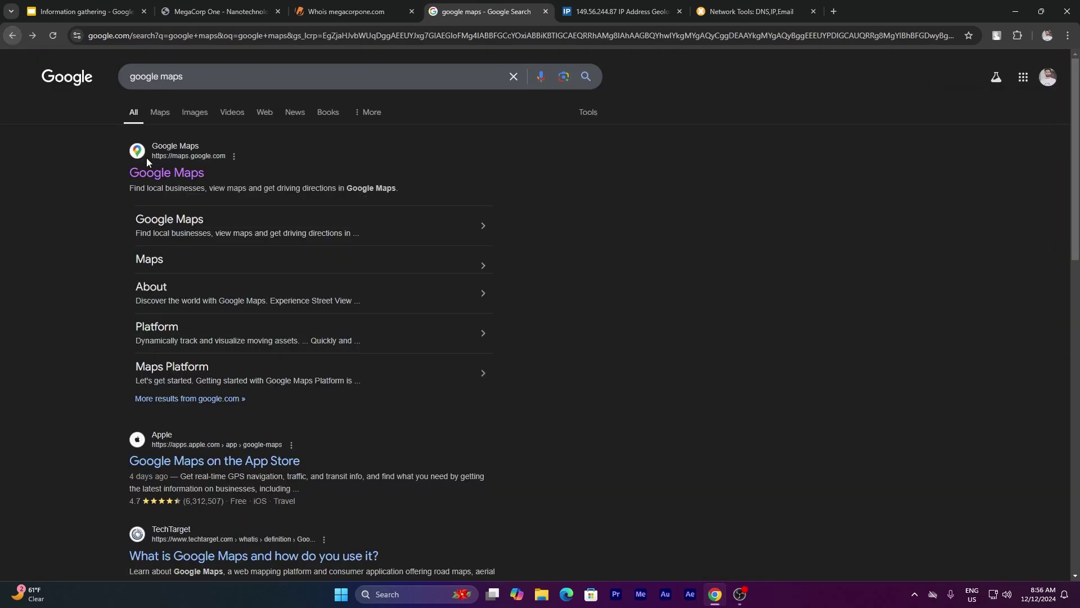
{"action": "left_click", "coordinate": [167, 174]}
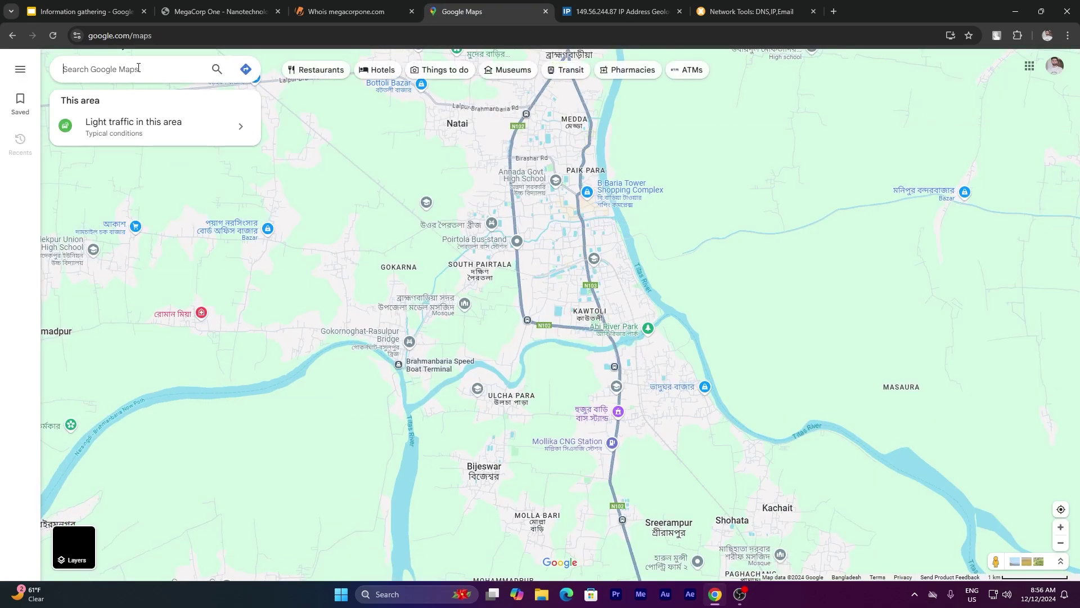
{"action": "left_click", "coordinate": [138, 69]}
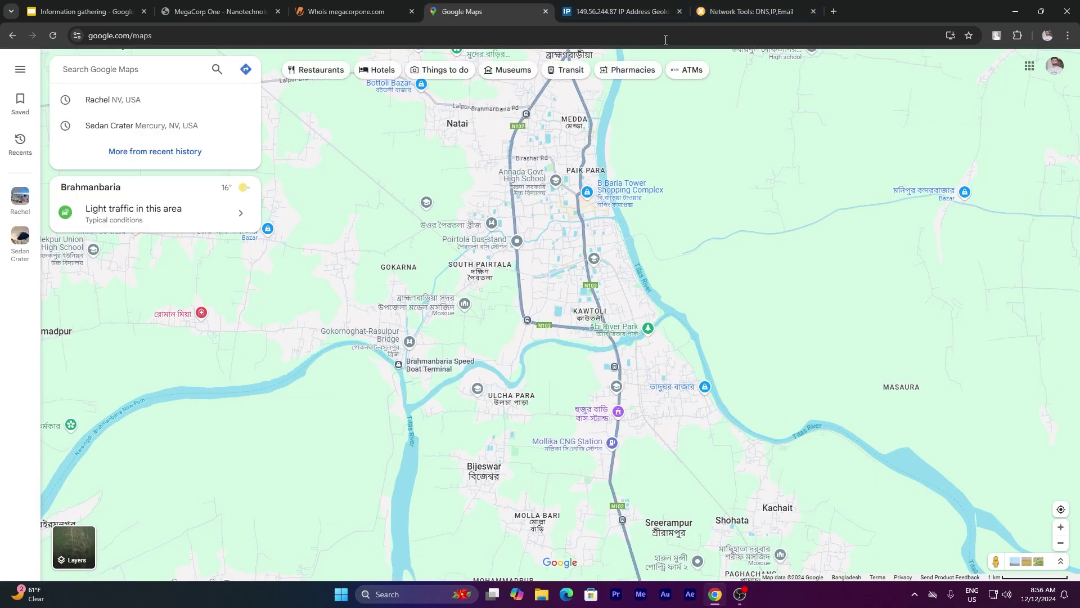
Search Google Maps for the copied IP2Location coordinates 45.508840, -73.587810
{"action": "left_click", "coordinate": [633, 5]}
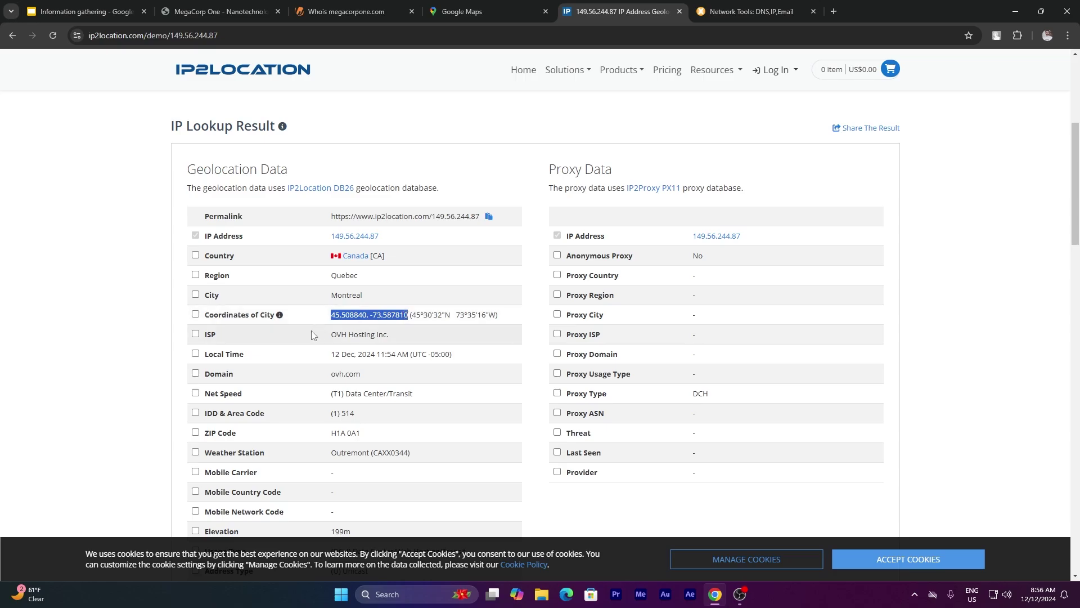
{"action": "left_click", "coordinate": [485, 7]}
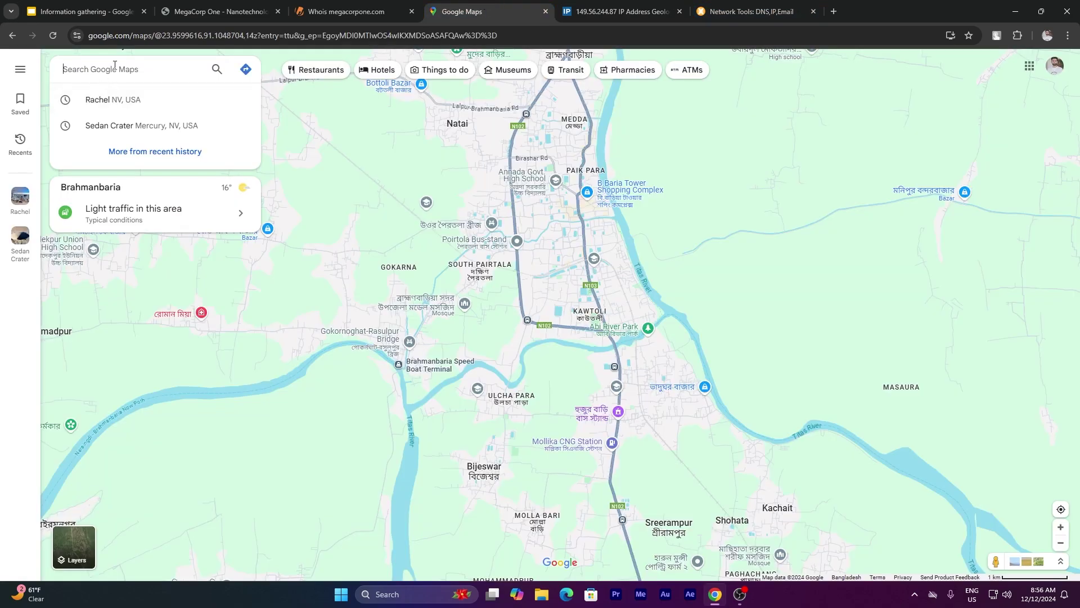
{"action": "key", "text": "ctrl+v"}
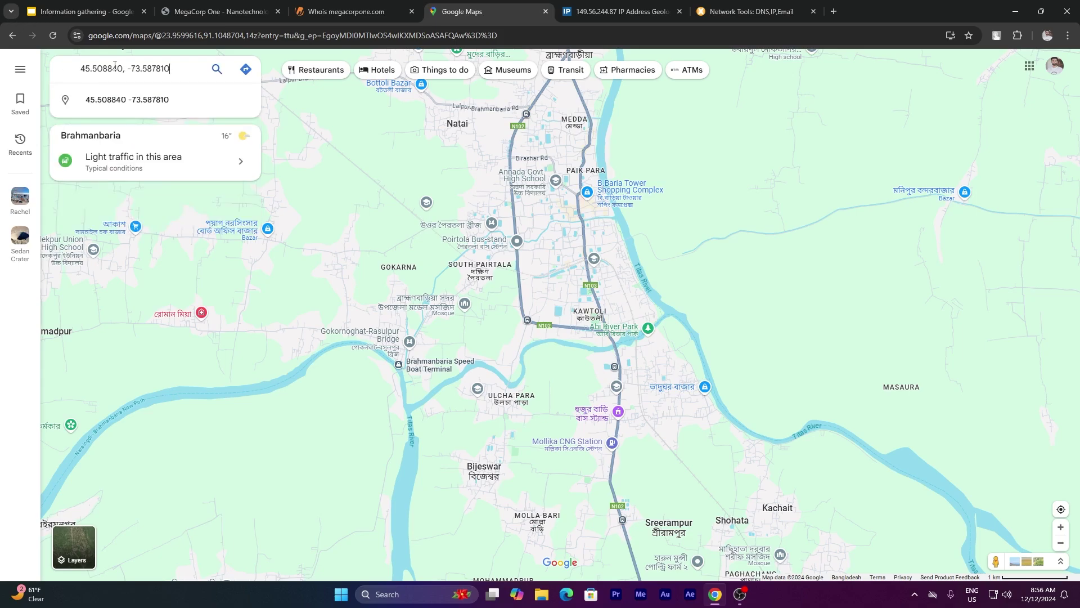
{"action": "key", "text": "Return"}
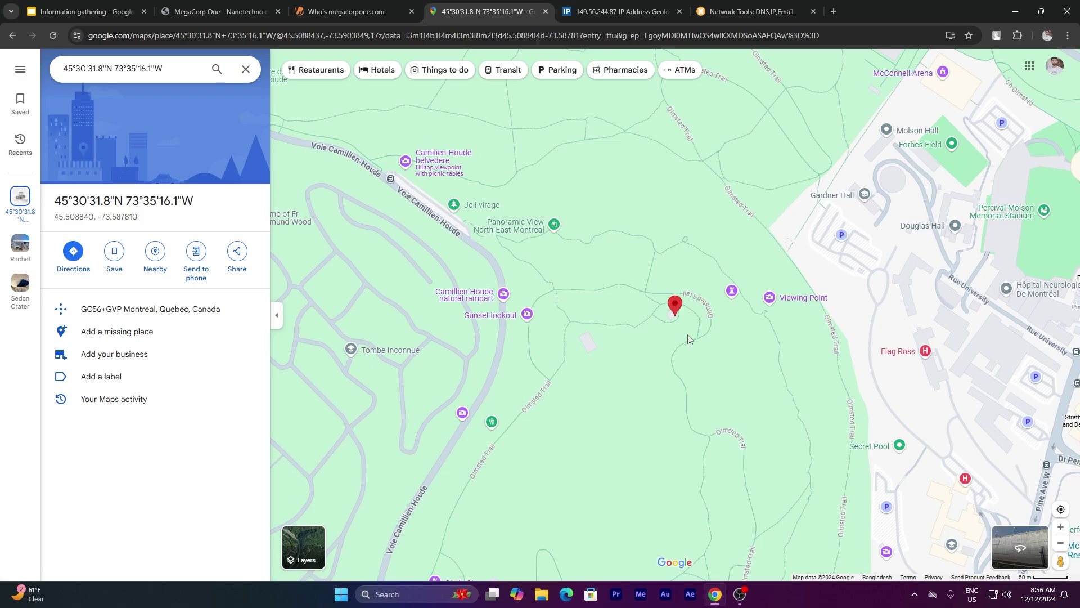
Examine the surroundings of the pinned coordinates in Montreal on the map, both close up and at city scale
{"action": "left_click_drag", "start_coordinate": [687, 334], "coordinate": [624, 325]}
{"action": "scroll", "coordinate": [623, 326], "scroll_direction": "down", "scroll_amount": 5}
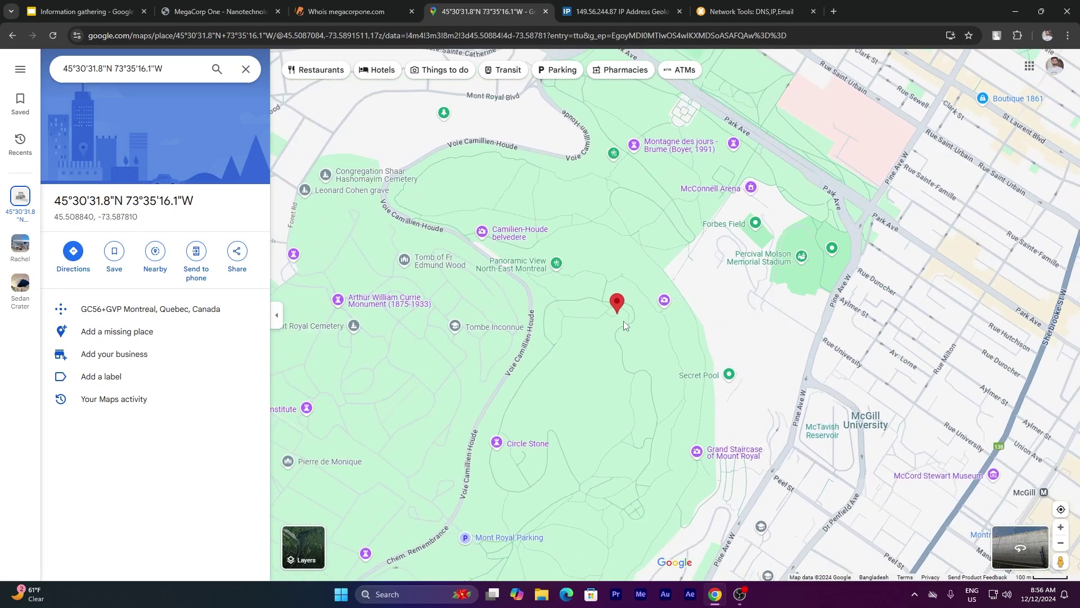
{"action": "scroll", "coordinate": [622, 315], "scroll_direction": "up", "scroll_amount": 6}
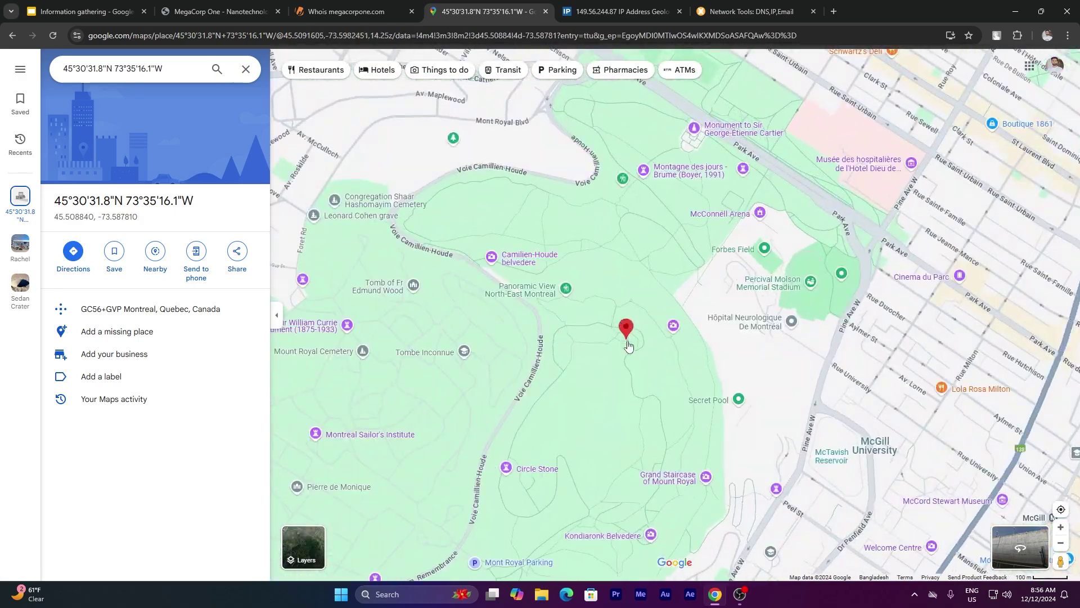
{"action": "left_click_drag", "start_coordinate": [626, 300], "coordinate": [620, 367]}
{"action": "scroll", "coordinate": [633, 330], "scroll_direction": "up", "scroll_amount": 5}
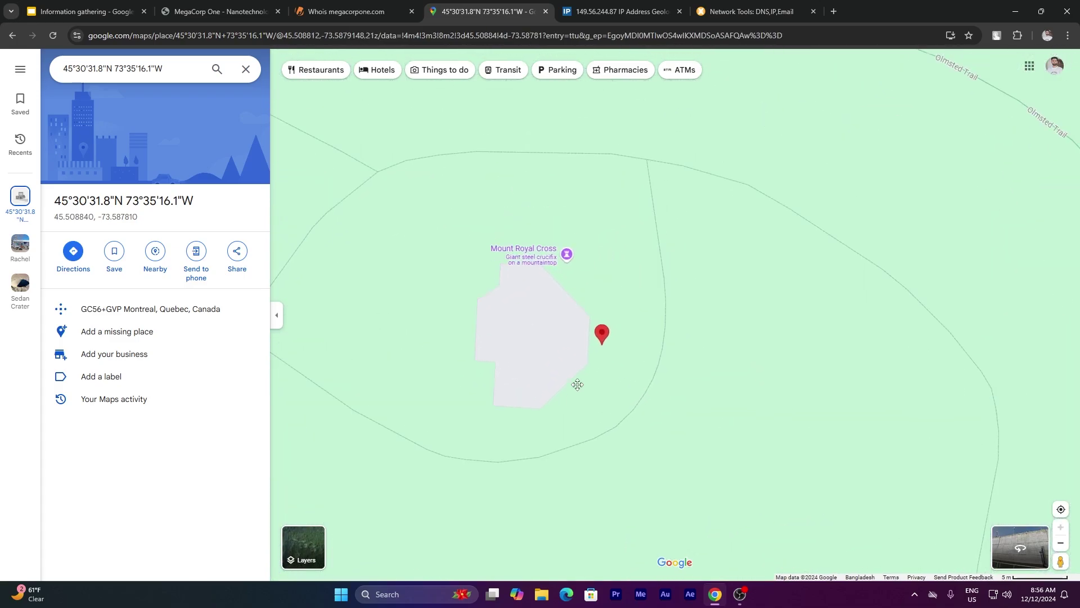
{"action": "scroll", "coordinate": [620, 367], "scroll_direction": "down", "scroll_amount": 1}
{"action": "scroll", "coordinate": [624, 363], "scroll_direction": "down", "scroll_amount": 10}
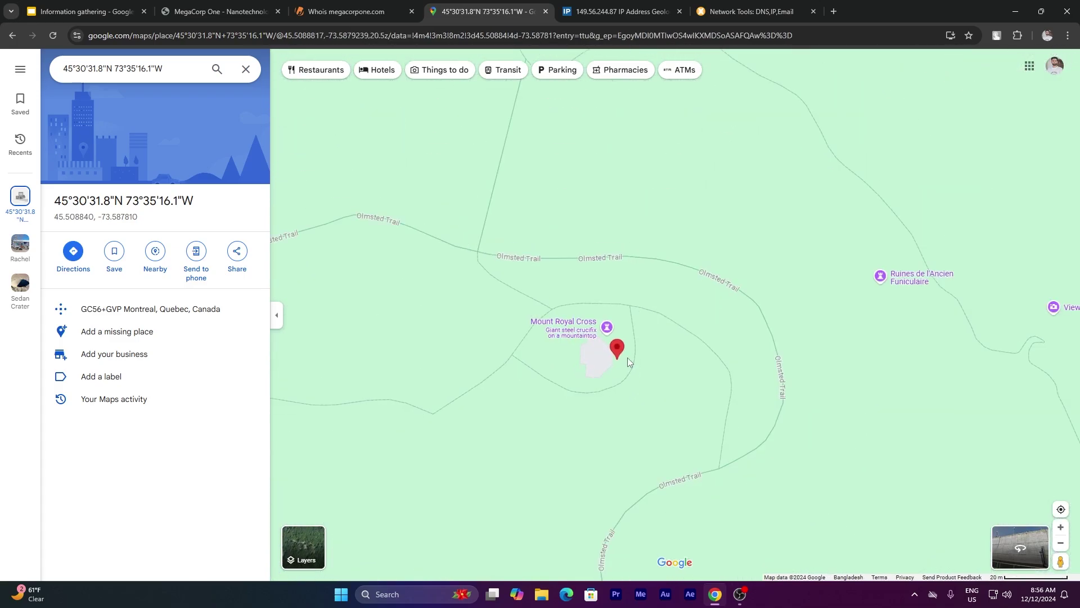
{"action": "scroll", "coordinate": [630, 363], "scroll_direction": "down", "scroll_amount": 4}
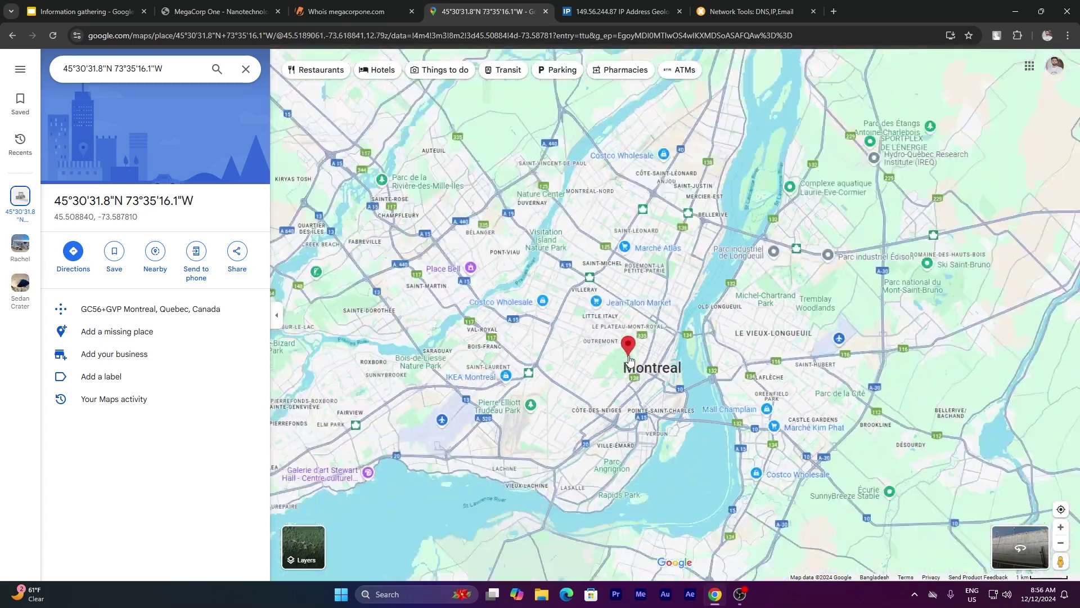
{"action": "scroll", "coordinate": [626, 369], "scroll_direction": "up", "scroll_amount": 2}
{"action": "scroll", "coordinate": [628, 374], "scroll_direction": "up", "scroll_amount": 2}
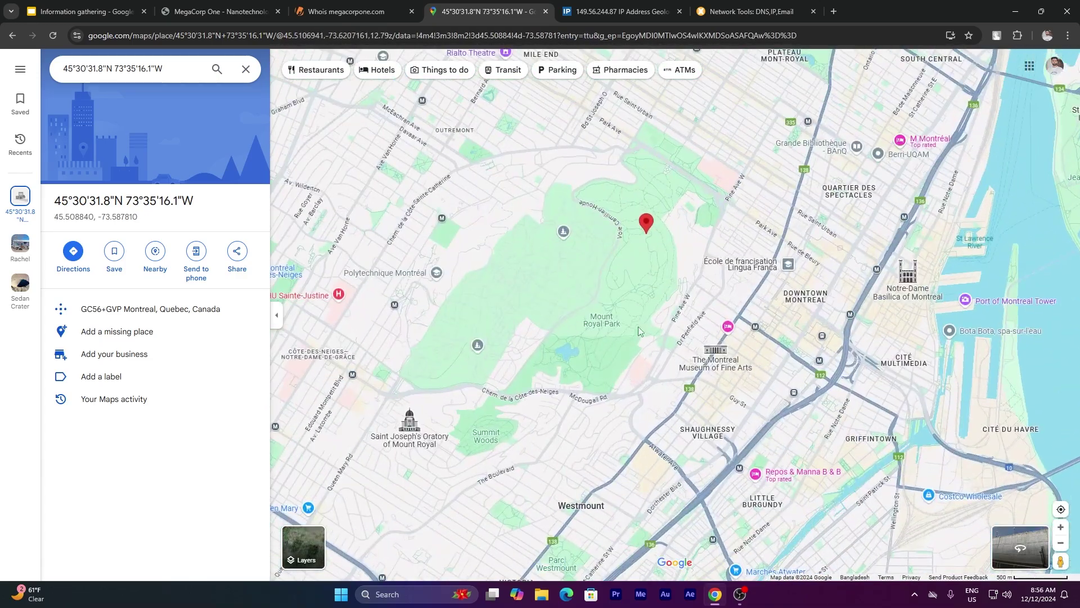
{"action": "scroll", "coordinate": [623, 394], "scroll_direction": "down", "scroll_amount": 1}
{"action": "scroll", "coordinate": [621, 400], "scroll_direction": "up", "scroll_amount": 1}
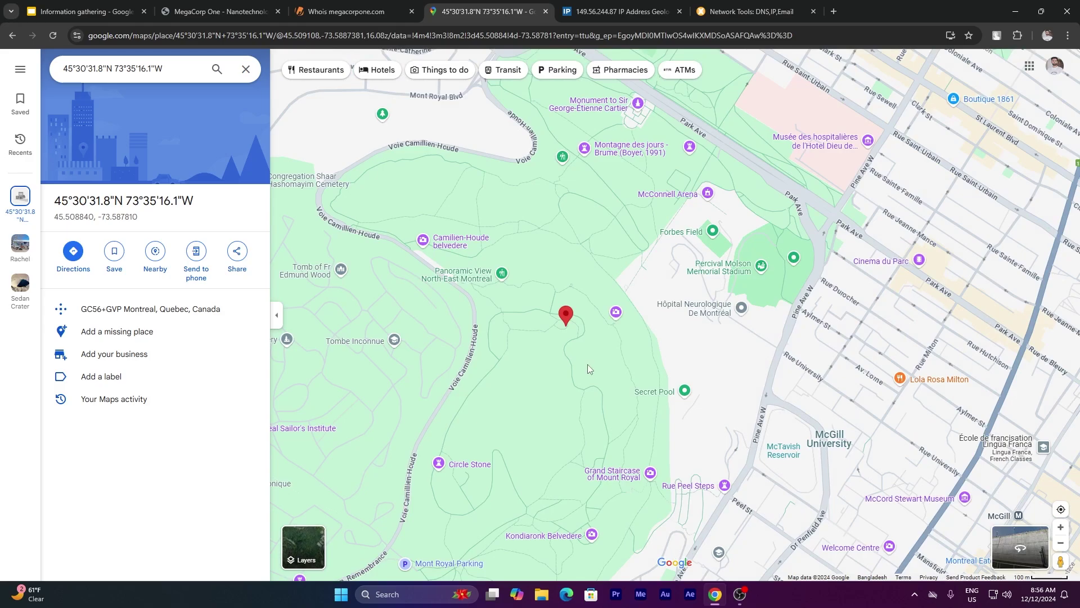
Check the registrar entry in the Whois record for megacorpone.com and return to the Information gathering presentation
{"action": "left_click", "coordinate": [386, 6]}
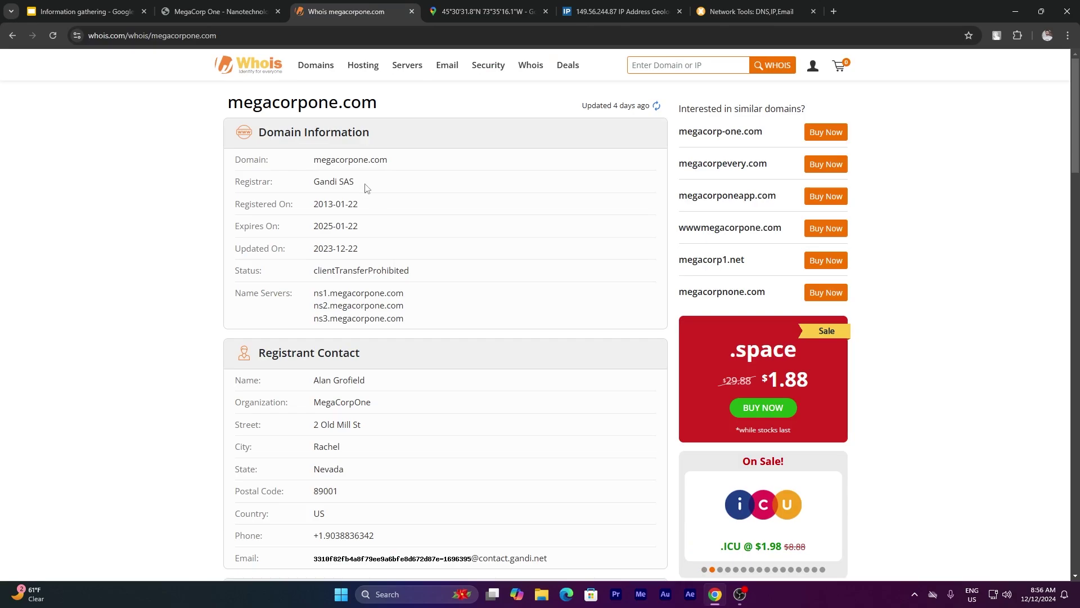
{"action": "left_click_drag", "start_coordinate": [356, 186], "coordinate": [308, 190]}
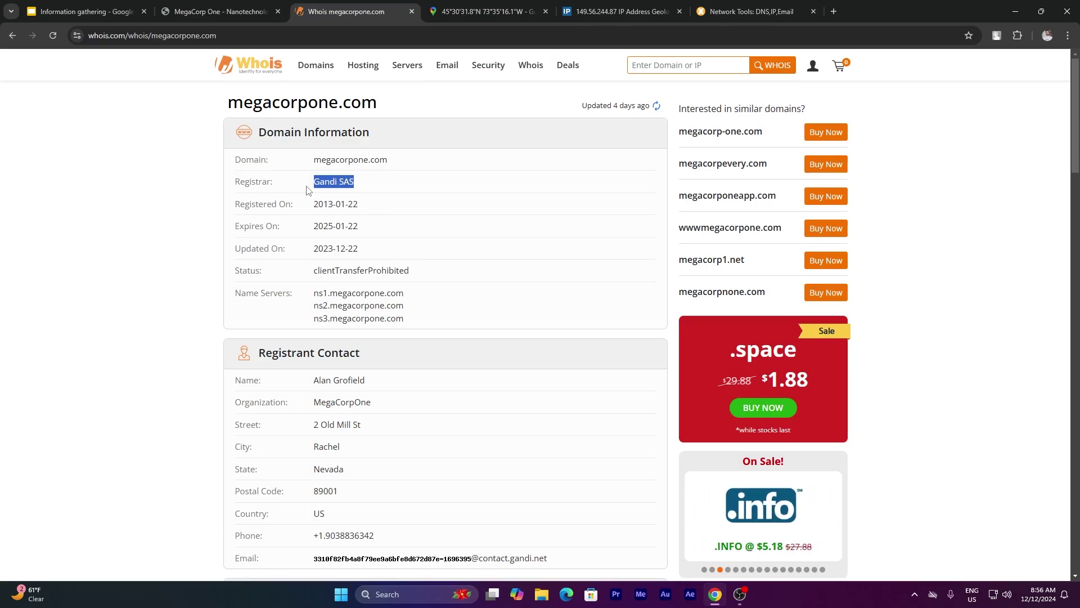
{"action": "left_click", "coordinate": [455, 189]}
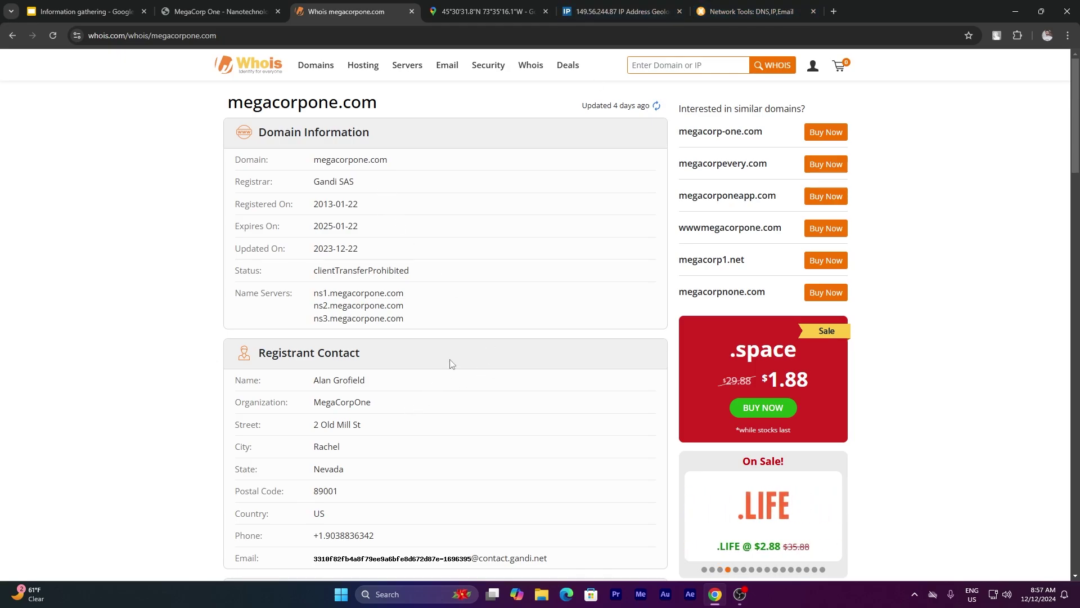
{"action": "left_click", "coordinate": [85, 11]}
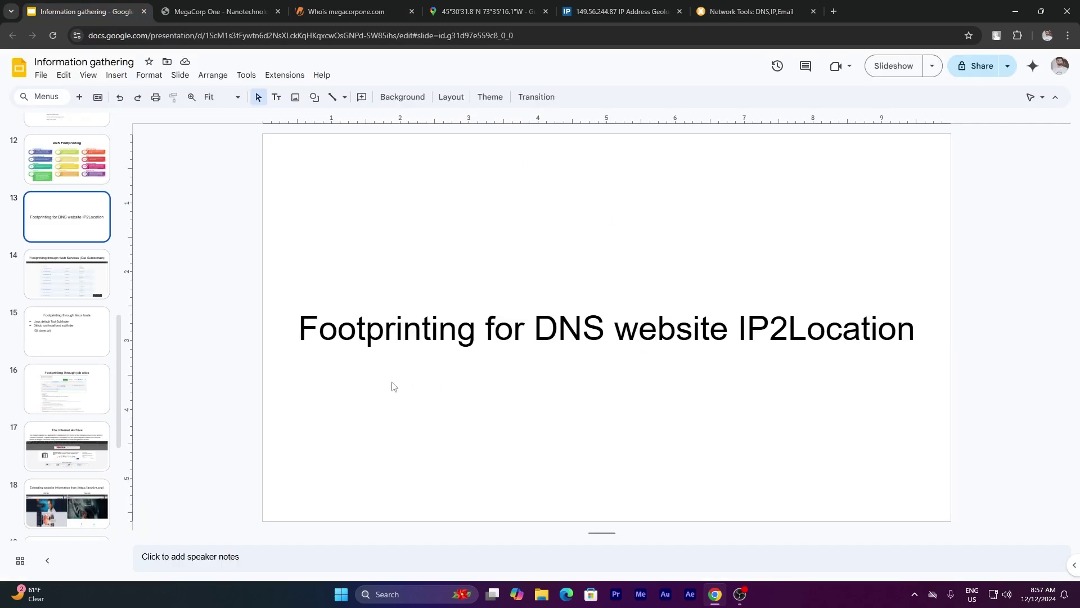